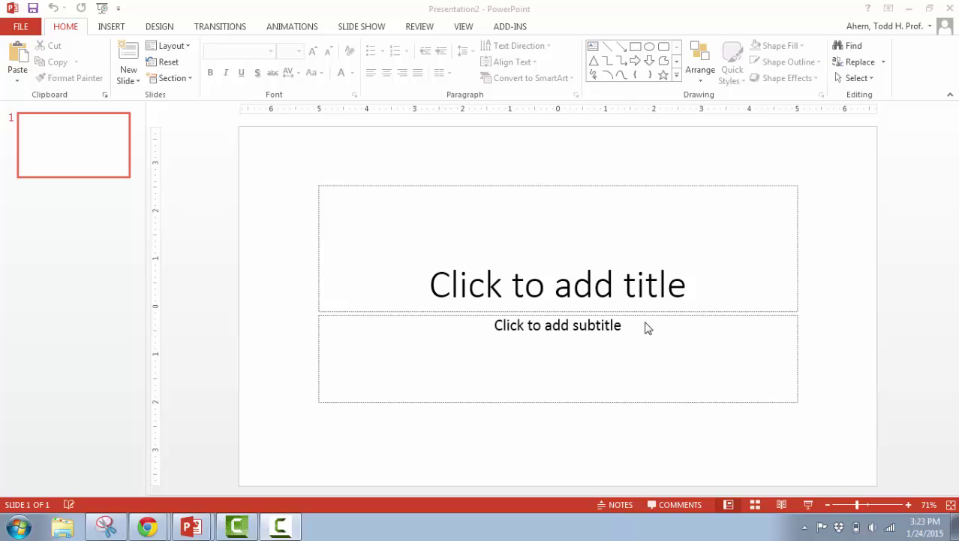
Step: Enter "Title" in the slide's title placeholder and place the cursor in the subtitle placeholder
{"action": "left_click", "coordinate": [578, 279]}
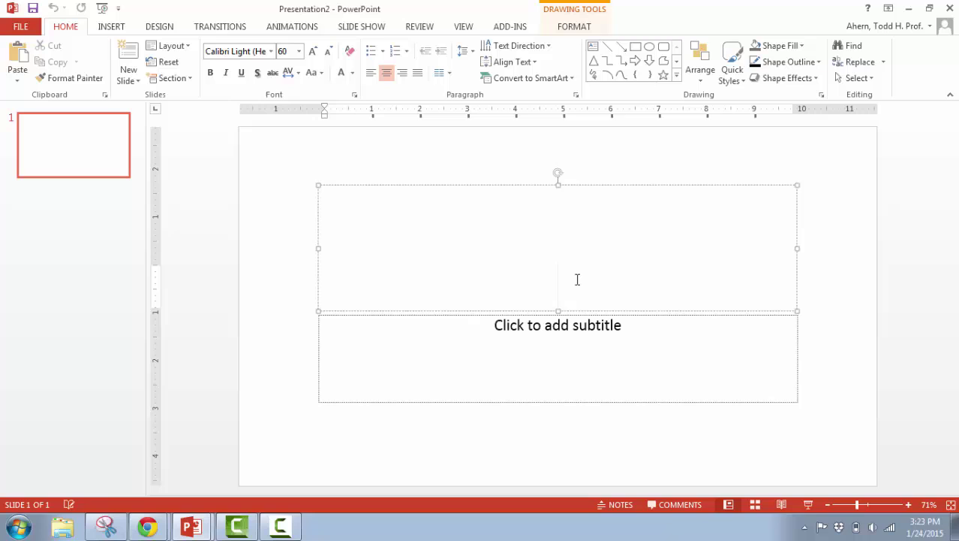
{"action": "type", "text": "Title"}
{"action": "left_click", "coordinate": [566, 328]}
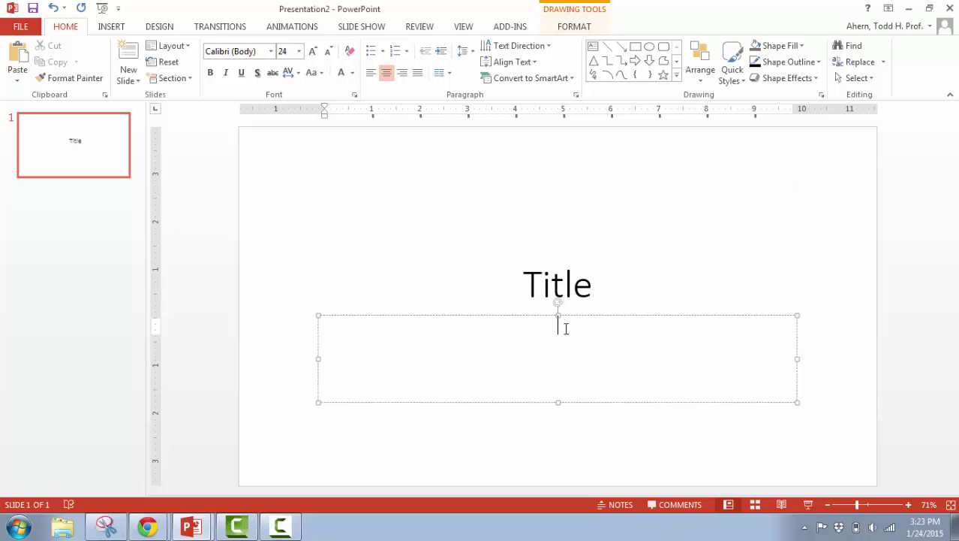
Step: Draw a rectangle about 2 inches wide in the upper-right area of the slide and delete it
{"action": "left_click", "coordinate": [638, 49]}
{"action": "left_click_drag", "start_coordinate": [666, 149], "coordinate": [761, 226]}
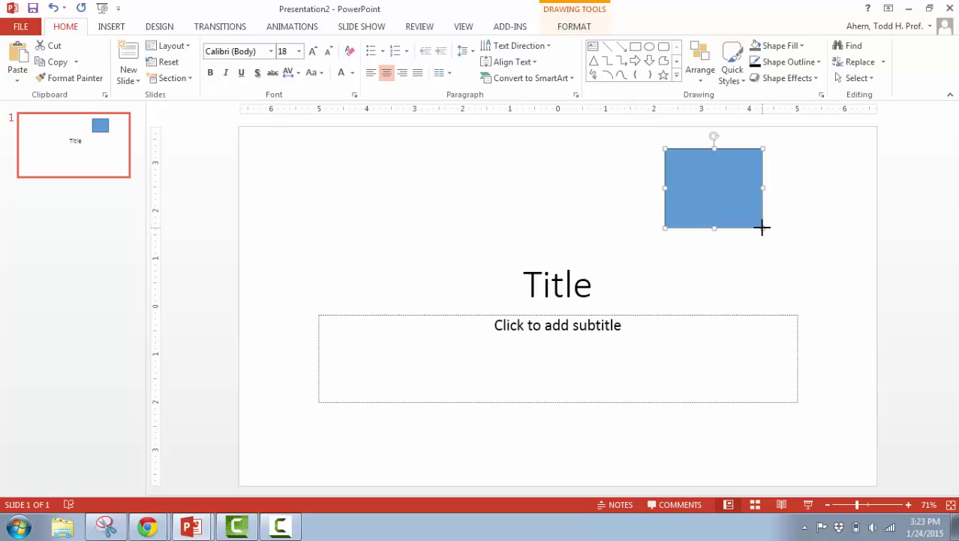
{"action": "key", "text": "Delete"}
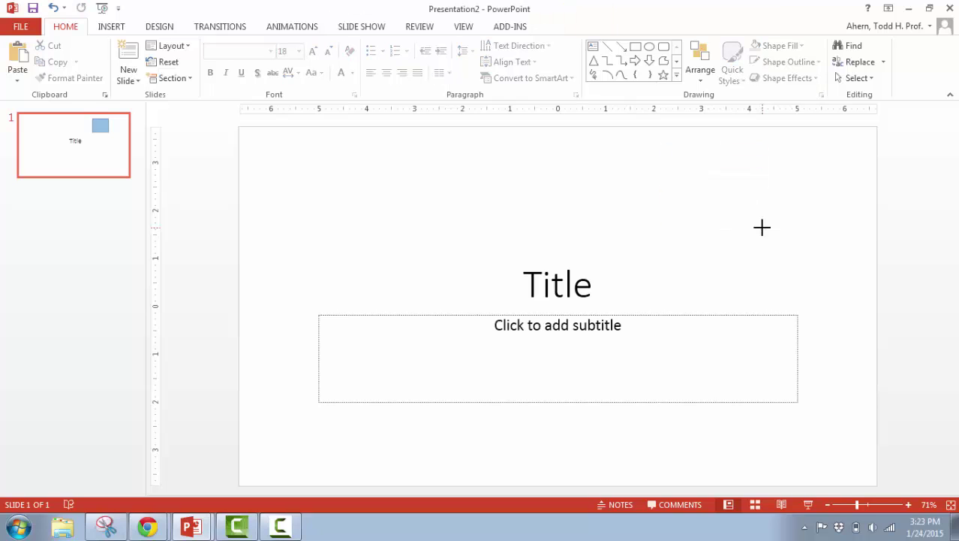
Step: Delete the title text and both the title and subtitle placeholders from the slide
{"action": "left_click", "coordinate": [578, 247]}
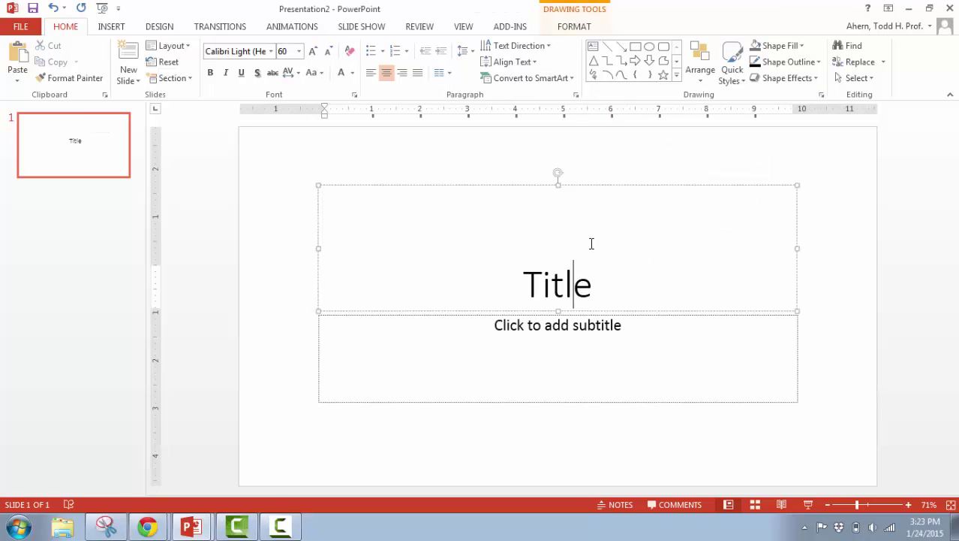
{"action": "left_click", "coordinate": [615, 186]}
{"action": "key", "text": "Delete"}
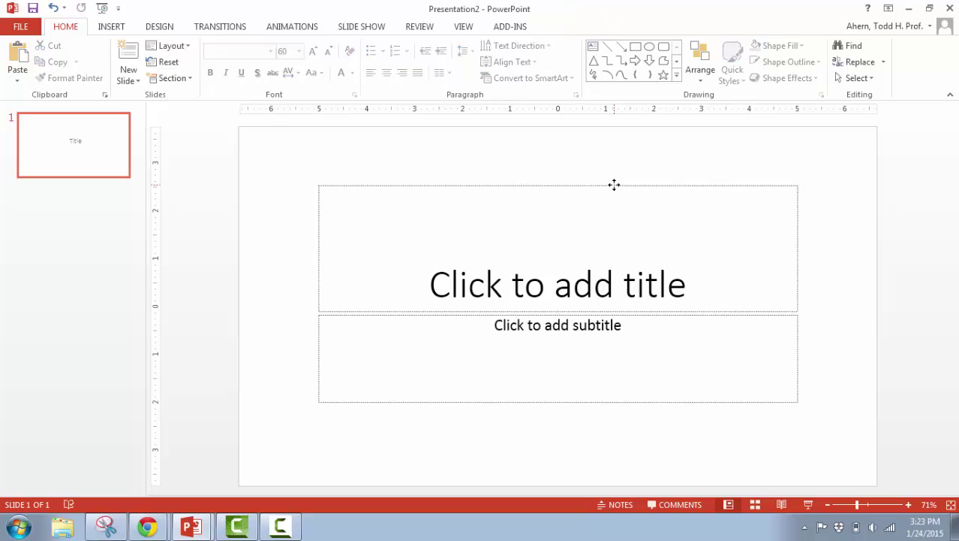
{"action": "left_click", "coordinate": [614, 184]}
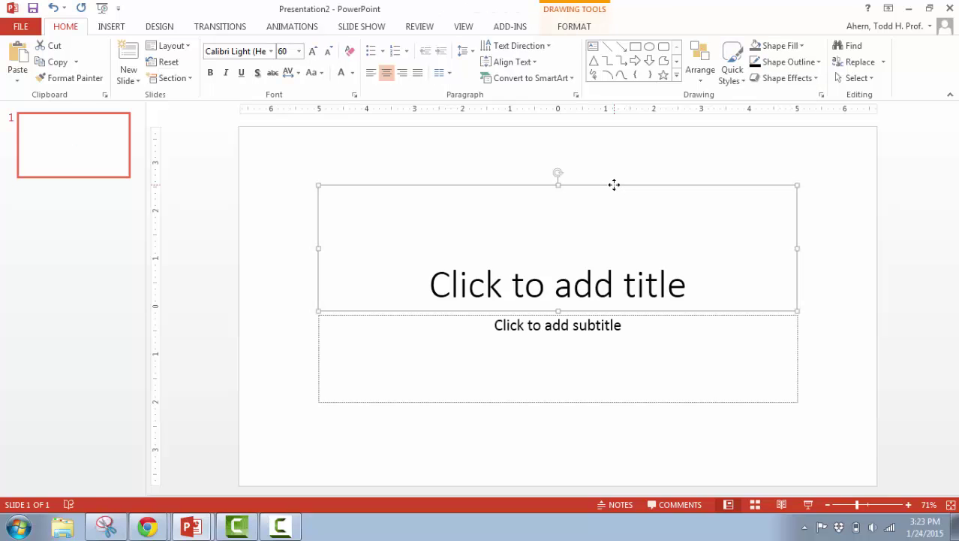
{"action": "key", "text": "Delete"}
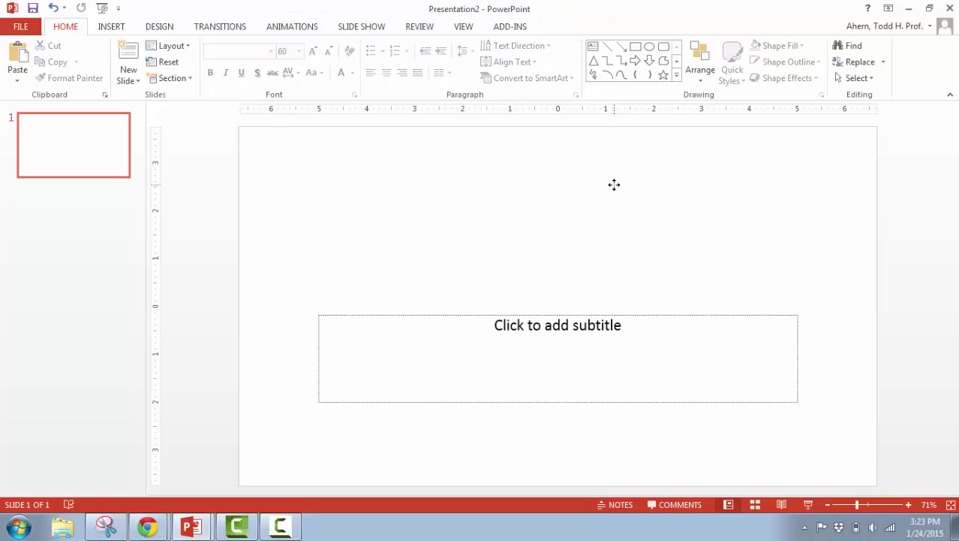
{"action": "left_click", "coordinate": [650, 316]}
{"action": "key", "text": "Delete"}
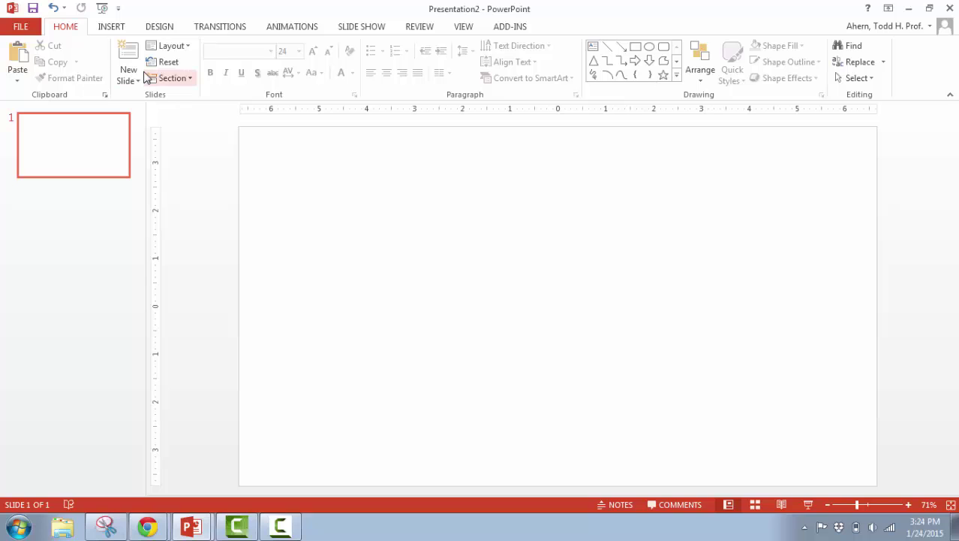
Step: Draw a freehand rounded cell body about 2.5 inches wide, with wavy dendrites from its upper-left, lower-left and bottom edges
{"action": "left_click", "coordinate": [596, 77]}
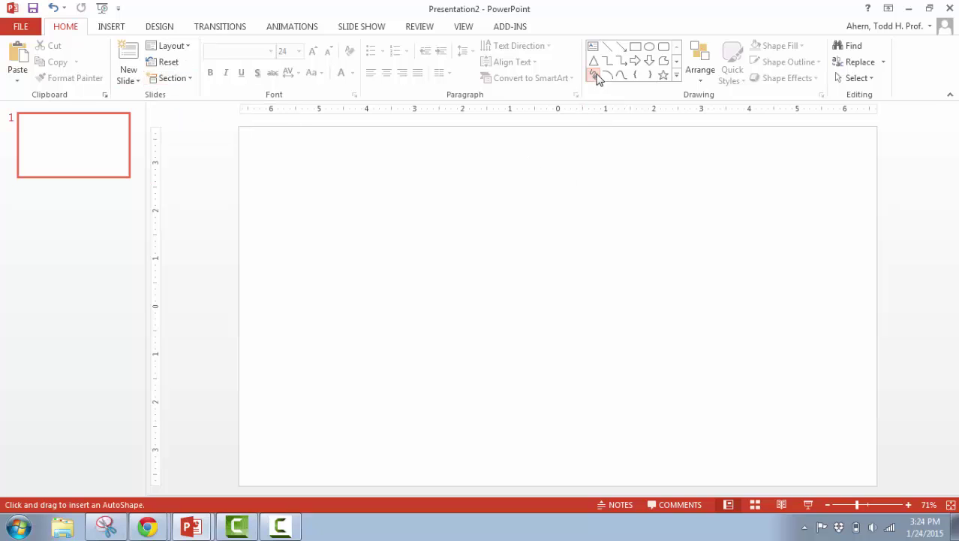
{"action": "mouse_move", "coordinate": [403, 198]}
{"action": "left_mouse_down"}
{"action": "mouse_move", "coordinate": [411, 319]}
{"action": "mouse_move", "coordinate": [452, 320]}
{"action": "mouse_move", "coordinate": [488, 226]}
{"action": "mouse_move", "coordinate": [445, 196]}
{"action": "mouse_move", "coordinate": [418, 192]}
{"action": "left_mouse_up"}
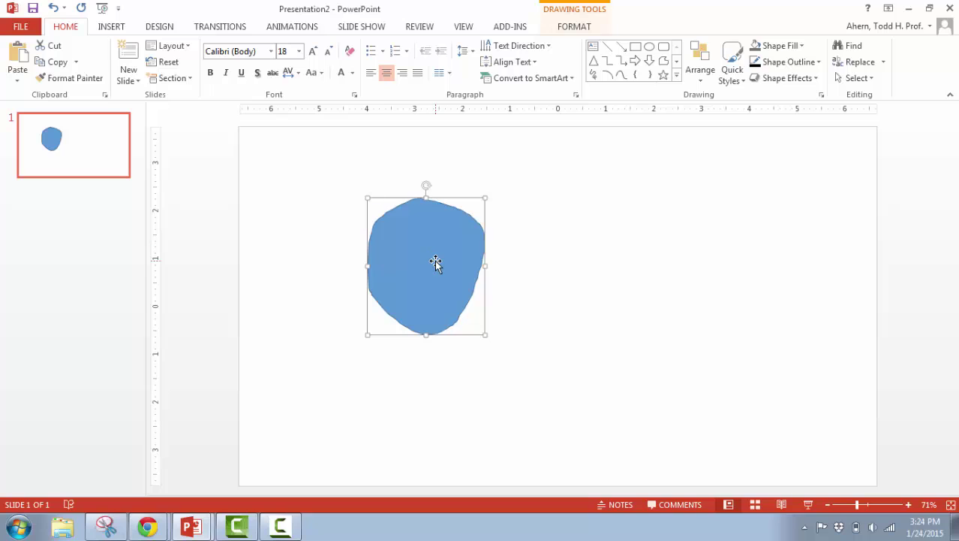
{"action": "left_click", "coordinate": [593, 75]}
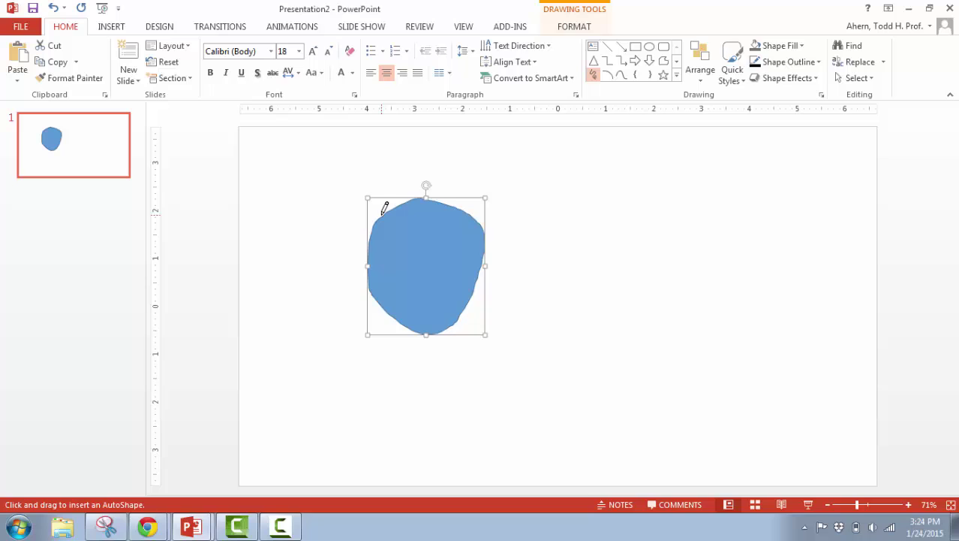
{"action": "left_click_drag", "start_coordinate": [382, 216], "coordinate": [262, 163]}
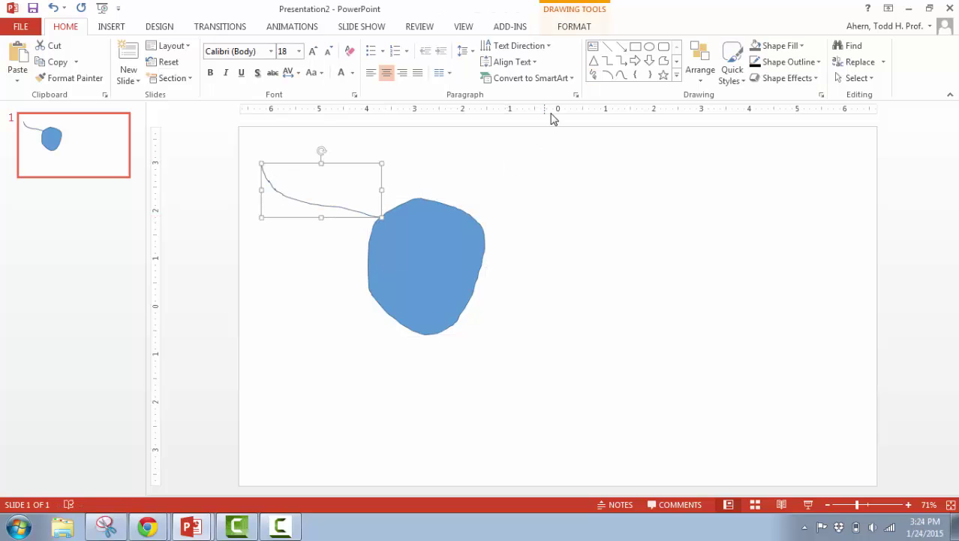
{"action": "left_click", "coordinate": [593, 76]}
{"action": "mouse_move", "coordinate": [375, 299]}
{"action": "left_mouse_down"}
{"action": "mouse_move", "coordinate": [356, 298]}
{"action": "mouse_move", "coordinate": [289, 388]}
{"action": "left_mouse_up"}
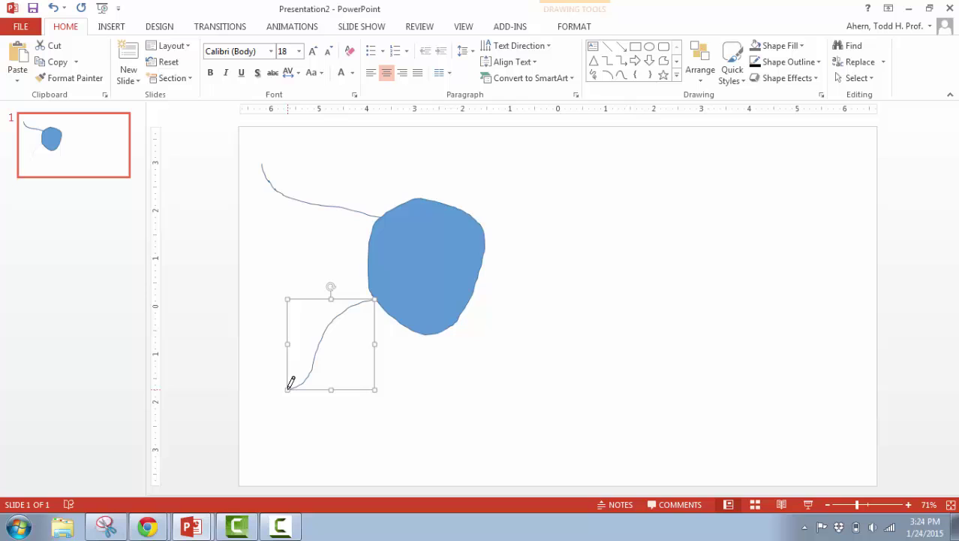
{"action": "left_click", "coordinate": [593, 75]}
{"action": "left_click_drag", "start_coordinate": [433, 331], "coordinate": [458, 414]}
{"action": "left_click_drag", "start_coordinate": [435, 446], "coordinate": [432, 451]}
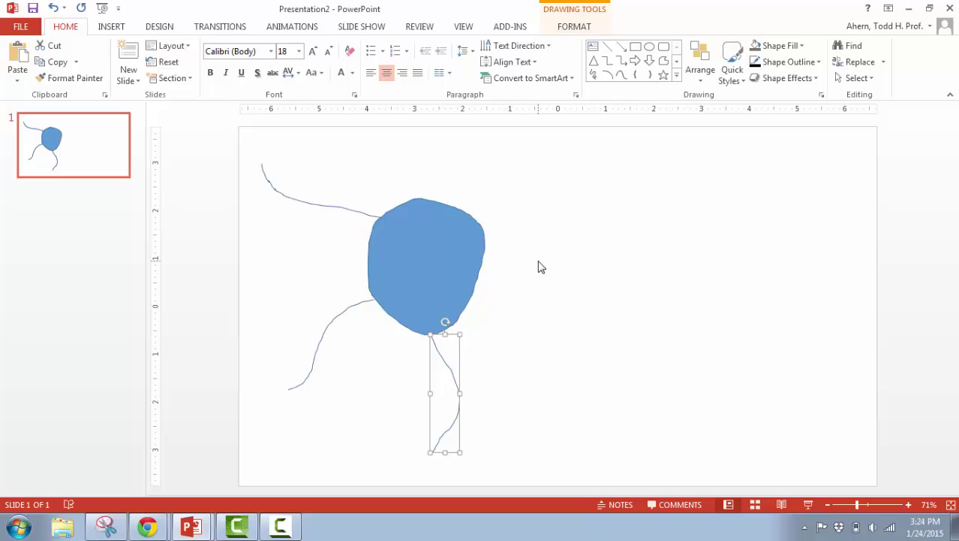
Step: Draw a small freehand triangle on the cell body's right edge and a long axon line from its tip, curving down toward the lower right
{"action": "left_click", "coordinate": [594, 76]}
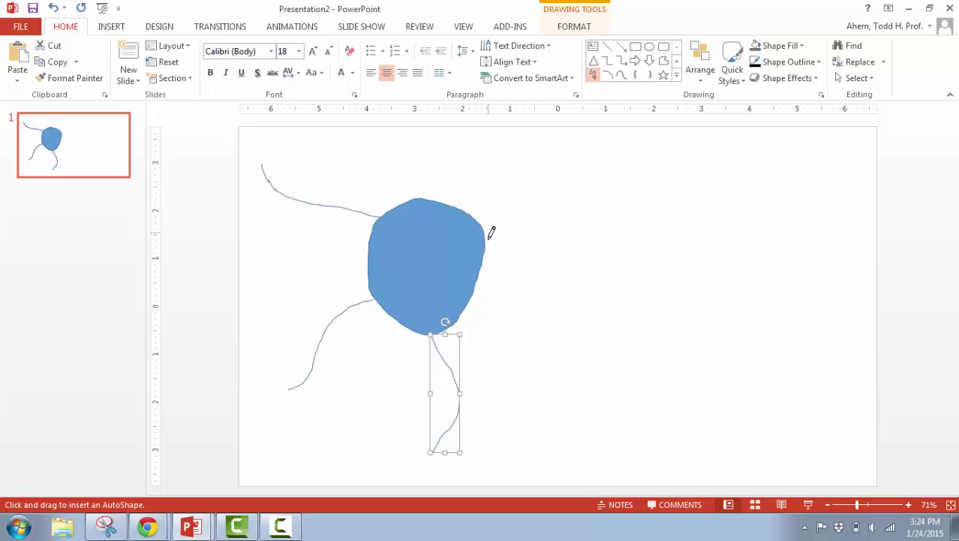
{"action": "left_click_drag", "start_coordinate": [483, 223], "coordinate": [483, 223]}
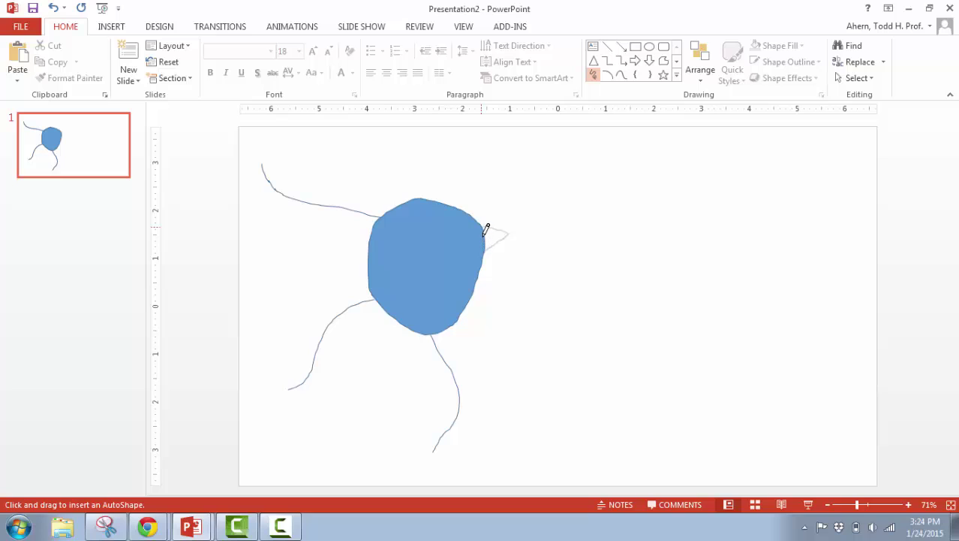
{"action": "left_click_drag", "start_coordinate": [486, 221], "coordinate": [486, 216]}
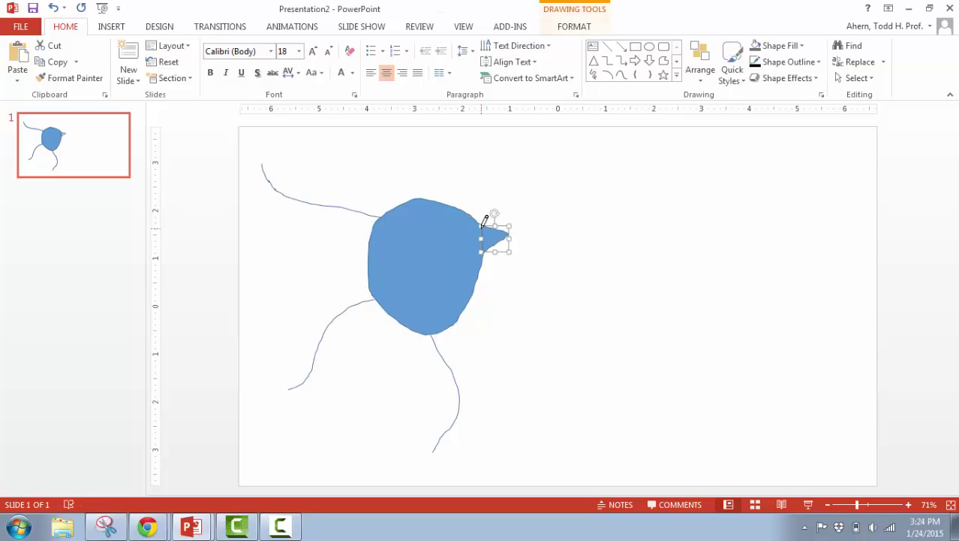
{"action": "left_click", "coordinate": [593, 75]}
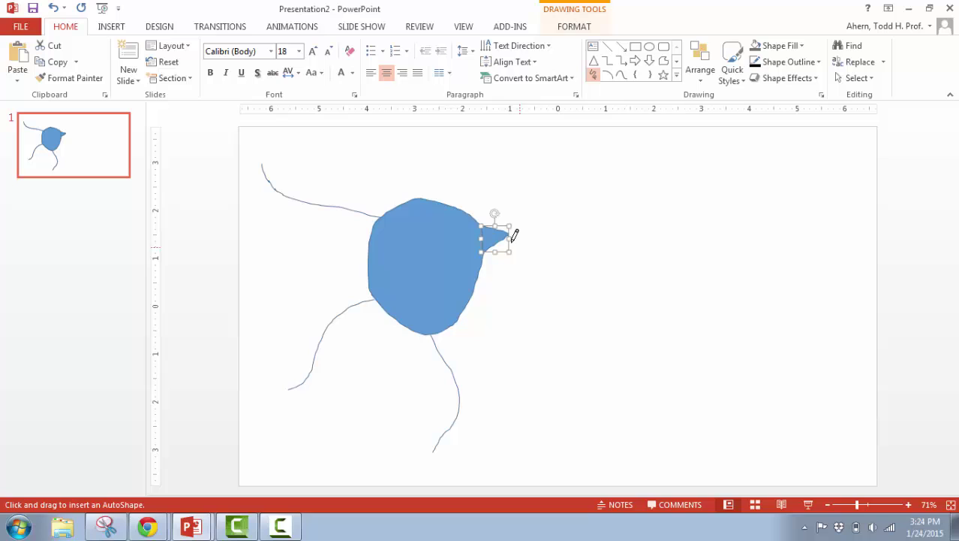
{"action": "mouse_move", "coordinate": [505, 231]}
{"action": "left_mouse_down"}
{"action": "mouse_move", "coordinate": [669, 222]}
{"action": "mouse_move", "coordinate": [782, 356]}
{"action": "mouse_move", "coordinate": [787, 392]}
{"action": "left_mouse_up"}
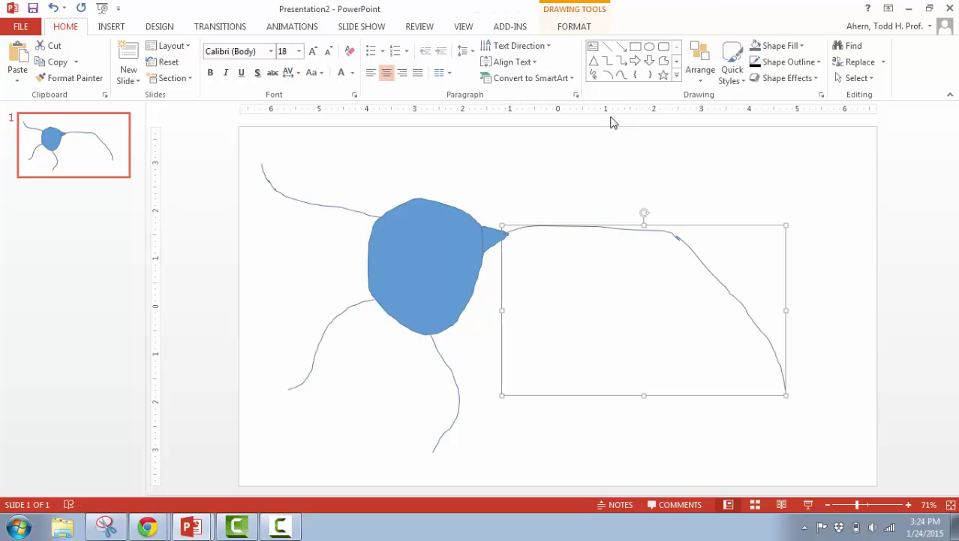
Step: Draw a second freehand axon branch curving down from the bend, and add a small filled triangular terminal at each branch end
{"action": "left_click", "coordinate": [593, 77]}
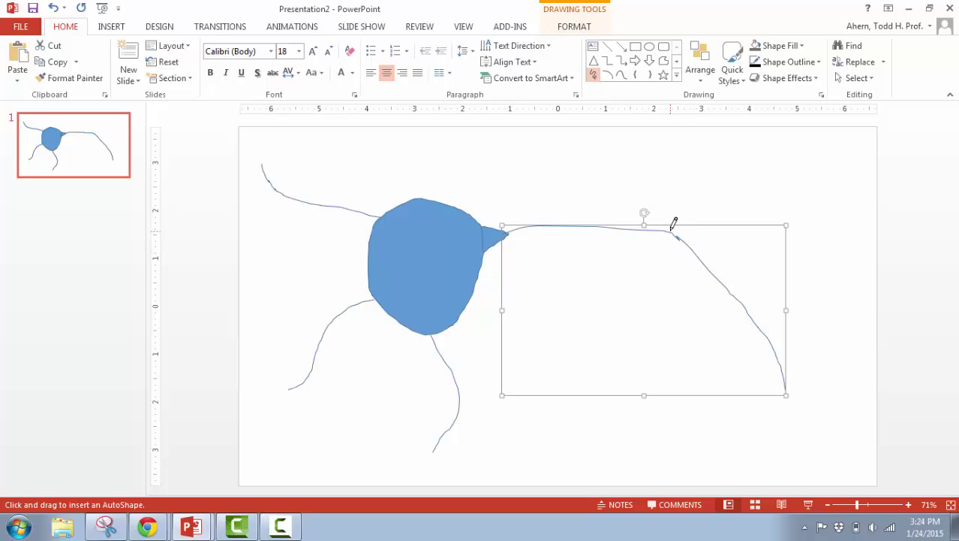
{"action": "mouse_move", "coordinate": [680, 233]}
{"action": "left_mouse_down"}
{"action": "mouse_move", "coordinate": [711, 315]}
{"action": "mouse_move", "coordinate": [706, 365]}
{"action": "mouse_move", "coordinate": [669, 434]}
{"action": "mouse_move", "coordinate": [653, 443]}
{"action": "mouse_move", "coordinate": [674, 444]}
{"action": "mouse_move", "coordinate": [672, 427]}
{"action": "left_mouse_up"}
{"action": "left_click", "coordinate": [593, 75]}
{"action": "left_click", "coordinate": [594, 75]}
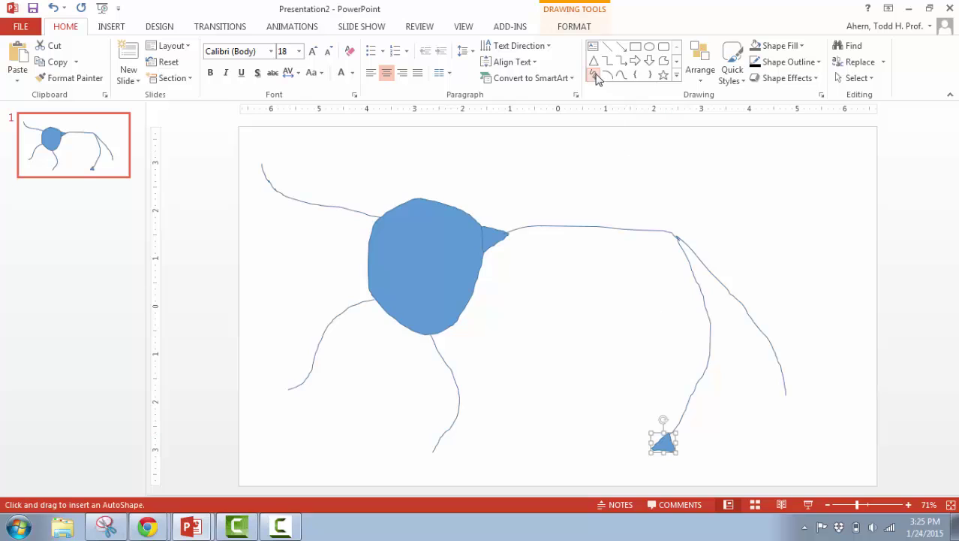
{"action": "mouse_move", "coordinate": [788, 386]}
{"action": "left_mouse_down"}
{"action": "mouse_move", "coordinate": [787, 410]}
{"action": "mouse_move", "coordinate": [799, 392]}
{"action": "mouse_move", "coordinate": [789, 386]}
{"action": "left_mouse_up"}
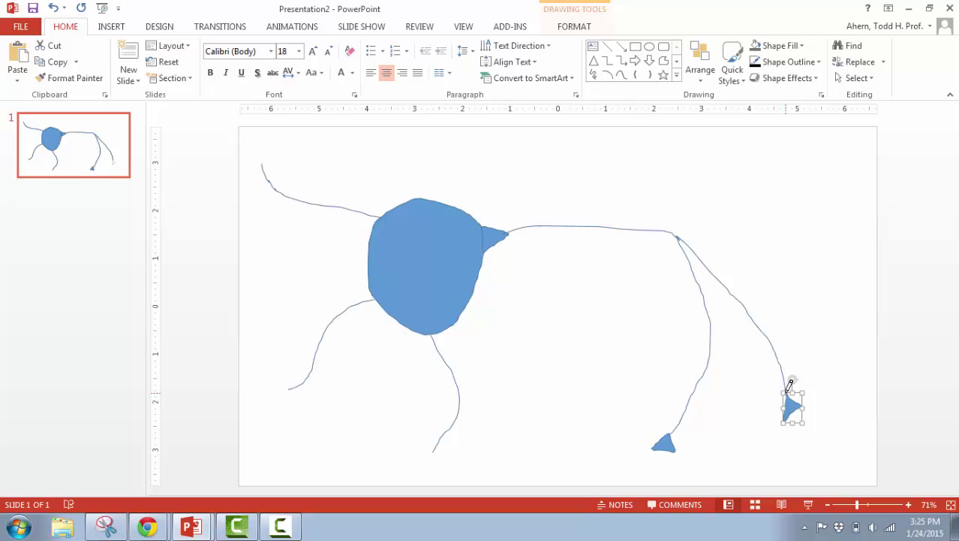
Step: Draw a freehand arched line beside each of the two axon terminals, extending toward the slide's edge
{"action": "left_click", "coordinate": [593, 74]}
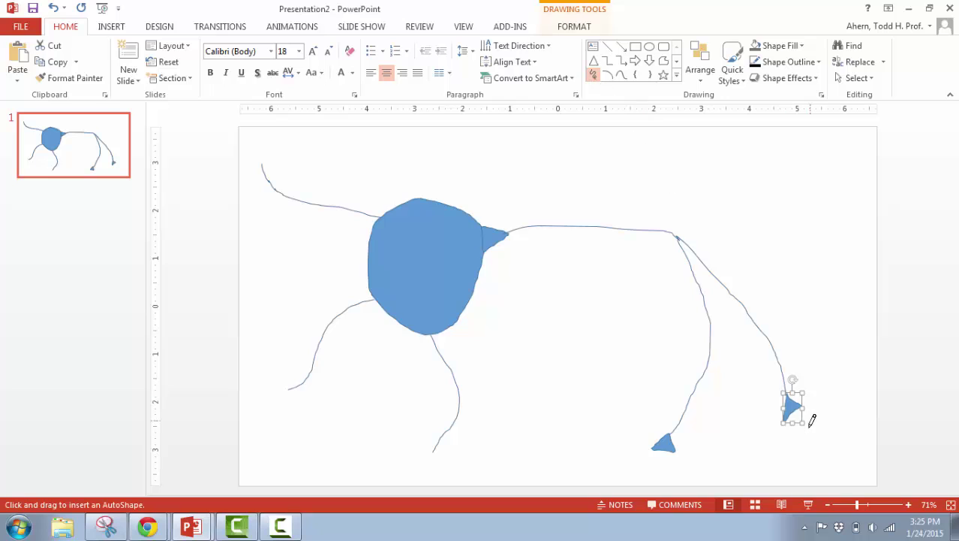
{"action": "mouse_move", "coordinate": [799, 424]}
{"action": "left_mouse_down"}
{"action": "mouse_move", "coordinate": [868, 411]}
{"action": "mouse_move", "coordinate": [880, 422]}
{"action": "left_mouse_up"}
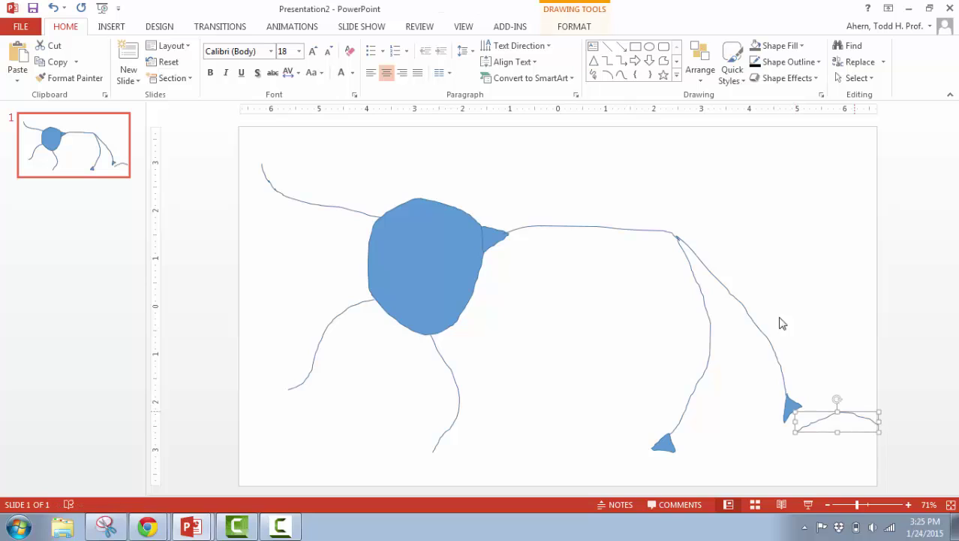
{"action": "left_click", "coordinate": [593, 75]}
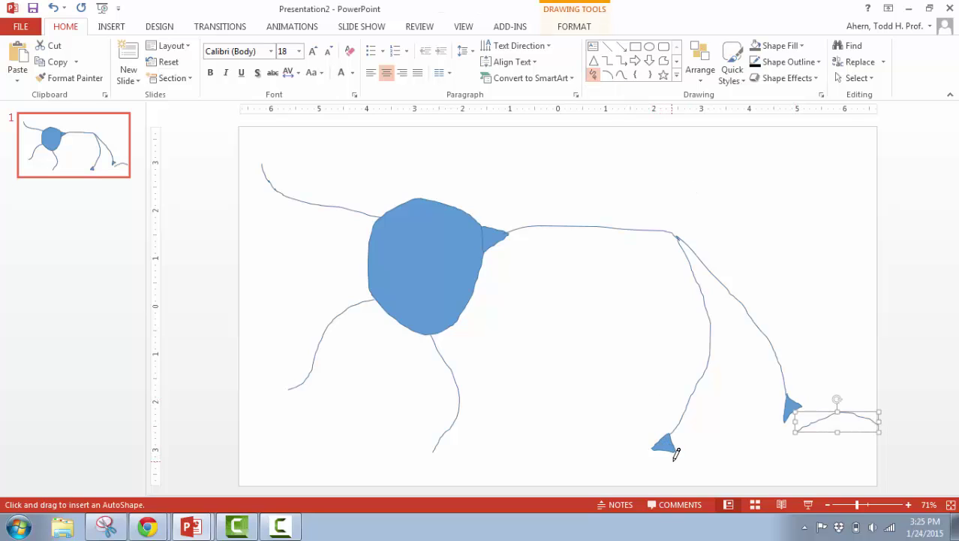
{"action": "mouse_move", "coordinate": [675, 458]}
{"action": "left_mouse_down"}
{"action": "mouse_move", "coordinate": [632, 443]}
{"action": "mouse_move", "coordinate": [569, 481]}
{"action": "left_mouse_up"}
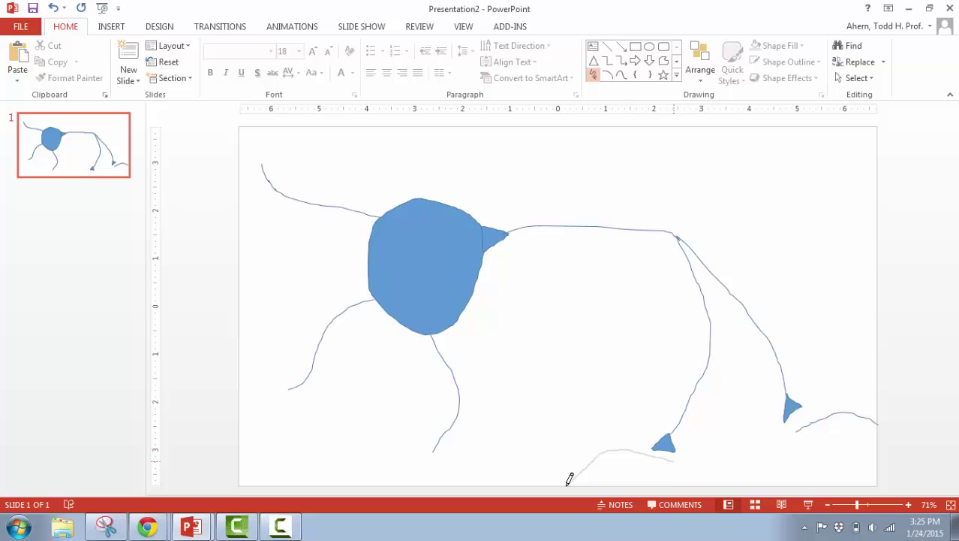
Step: Draw four freehand filled myelin segments, two along the horizontal axon and two along the inner downward branch
{"action": "left_click", "coordinate": [593, 75]}
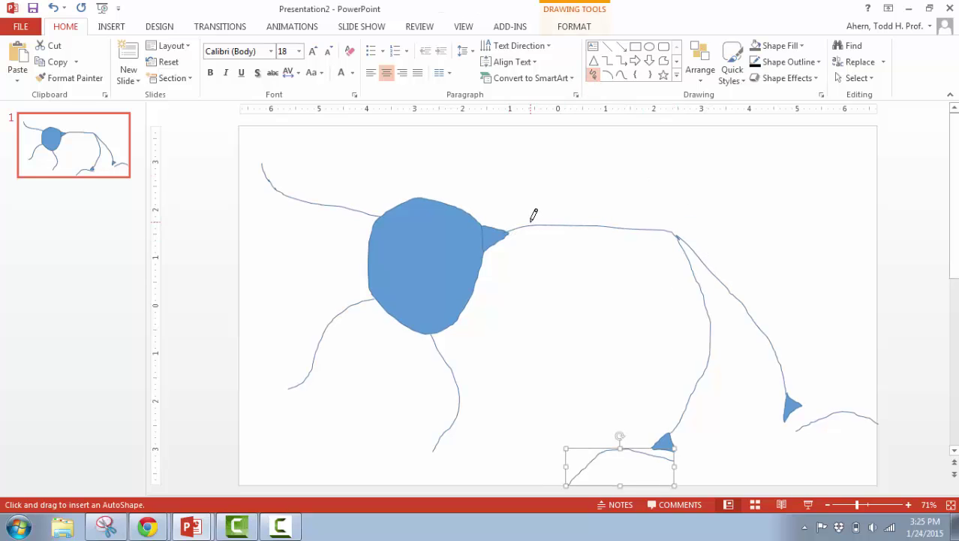
{"action": "mouse_move", "coordinate": [528, 222]}
{"action": "left_mouse_down"}
{"action": "mouse_move", "coordinate": [529, 234]}
{"action": "mouse_move", "coordinate": [584, 235]}
{"action": "mouse_move", "coordinate": [586, 221]}
{"action": "mouse_move", "coordinate": [528, 220]}
{"action": "left_mouse_up"}
{"action": "left_click", "coordinate": [593, 74]}
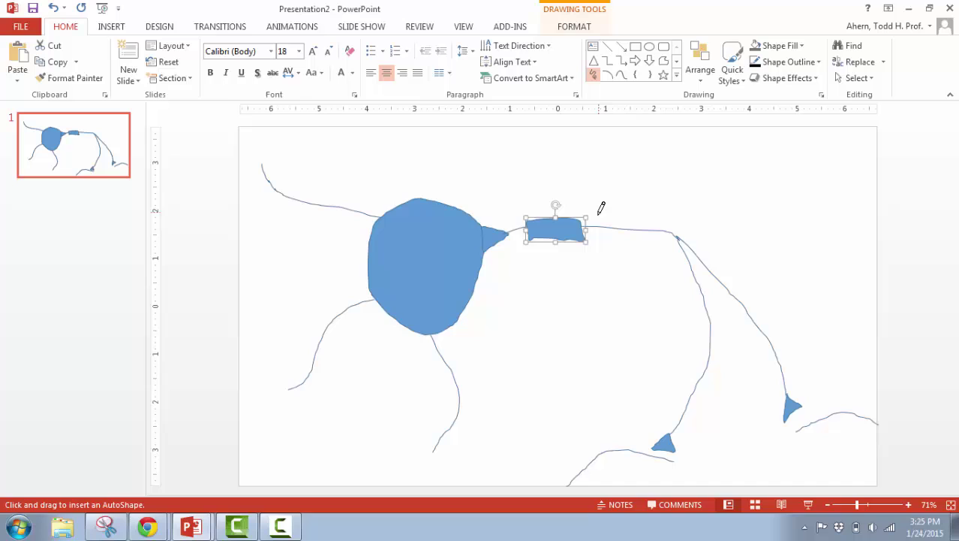
{"action": "mouse_move", "coordinate": [592, 223]}
{"action": "left_mouse_down"}
{"action": "mouse_move", "coordinate": [595, 240]}
{"action": "mouse_move", "coordinate": [650, 241]}
{"action": "mouse_move", "coordinate": [649, 215]}
{"action": "mouse_move", "coordinate": [620, 208]}
{"action": "mouse_move", "coordinate": [595, 217]}
{"action": "left_mouse_up"}
{"action": "left_click", "coordinate": [593, 74]}
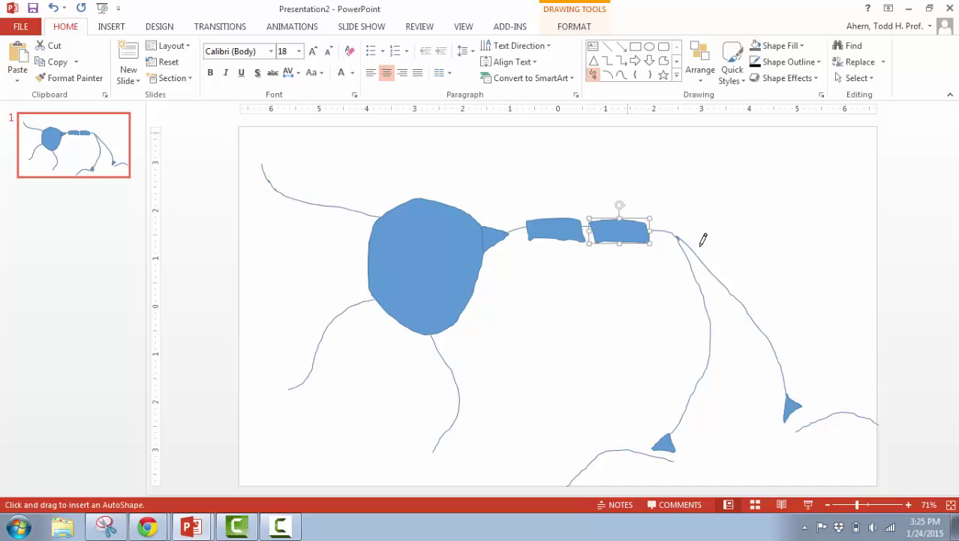
{"action": "mouse_move", "coordinate": [684, 260]}
{"action": "left_mouse_down"}
{"action": "mouse_move", "coordinate": [696, 306]}
{"action": "mouse_move", "coordinate": [715, 299]}
{"action": "mouse_move", "coordinate": [691, 250]}
{"action": "mouse_move", "coordinate": [685, 260]}
{"action": "left_mouse_up"}
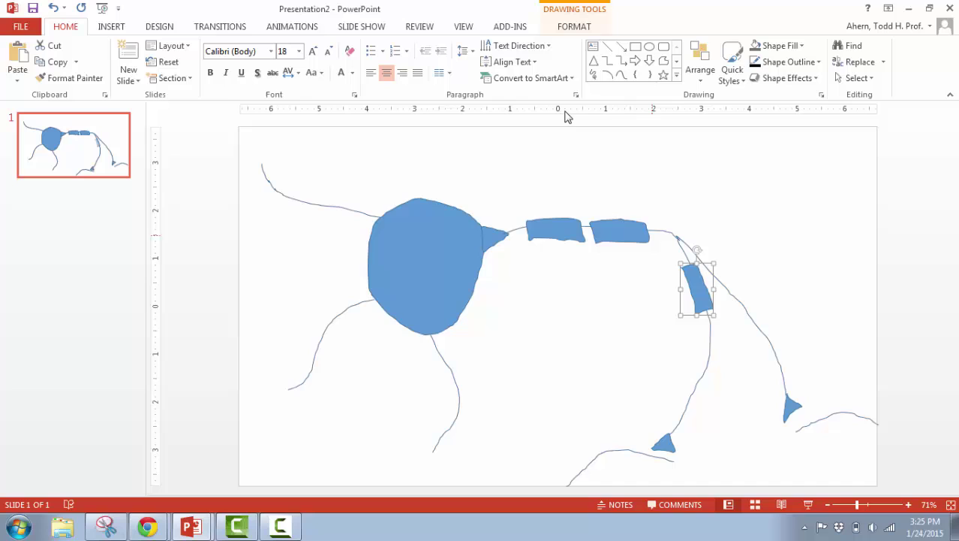
{"action": "left_click", "coordinate": [593, 74]}
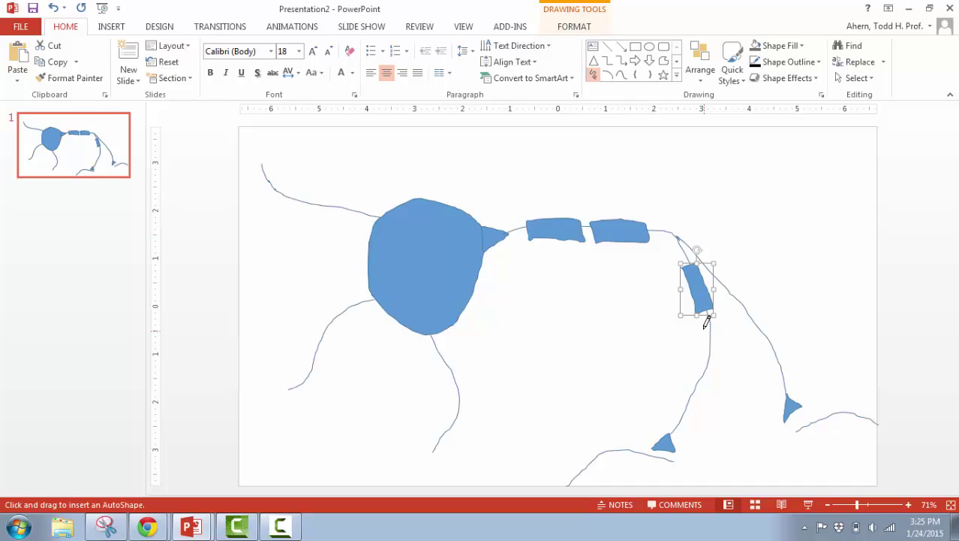
{"action": "mouse_move", "coordinate": [706, 322]}
{"action": "left_mouse_down"}
{"action": "mouse_move", "coordinate": [724, 323]}
{"action": "mouse_move", "coordinate": [723, 344]}
{"action": "mouse_move", "coordinate": [701, 368]}
{"action": "mouse_move", "coordinate": [708, 321]}
{"action": "left_mouse_up"}
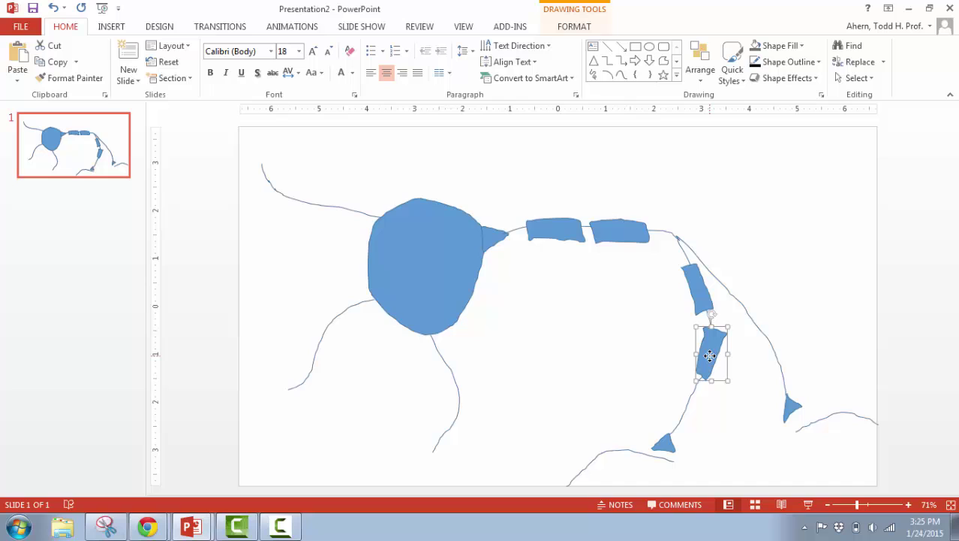
Step: Duplicate the lower myelin segment on the inner branch, then move and rotate the copy to lie along the outer axon branch
{"action": "key", "text": "ctrl+c"}
{"action": "key", "text": "ctrl+v"}
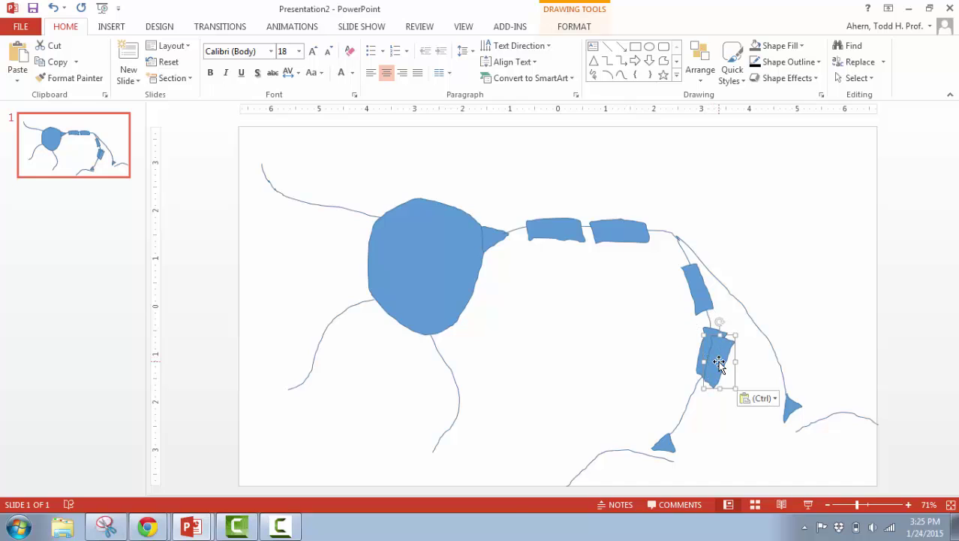
{"action": "left_click_drag", "start_coordinate": [709, 355], "coordinate": [757, 272]}
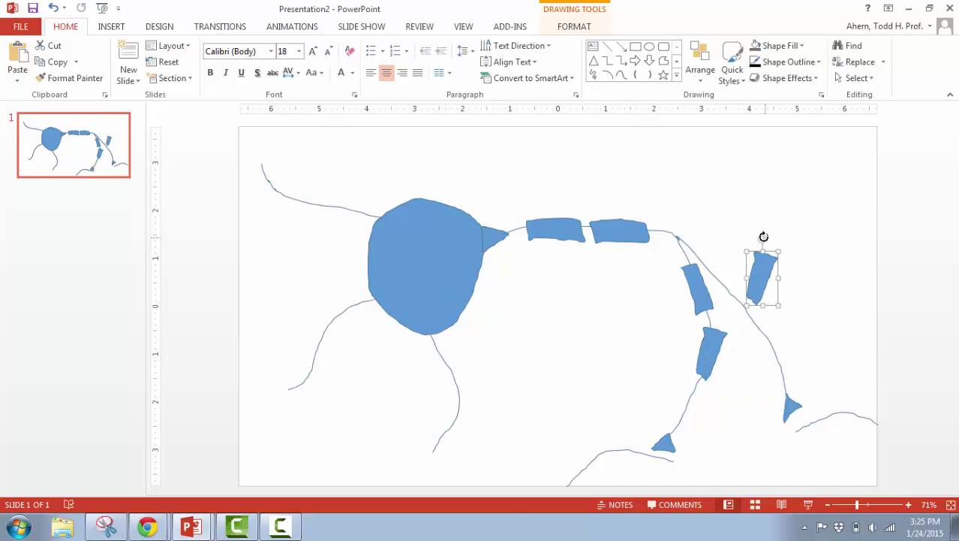
{"action": "mouse_move", "coordinate": [762, 239]}
{"action": "left_mouse_down"}
{"action": "mouse_move", "coordinate": [739, 266]}
{"action": "mouse_move", "coordinate": [760, 276]}
{"action": "mouse_move", "coordinate": [730, 278]}
{"action": "mouse_move", "coordinate": [735, 286]}
{"action": "mouse_move", "coordinate": [707, 273]}
{"action": "mouse_move", "coordinate": [732, 292]}
{"action": "left_mouse_up"}
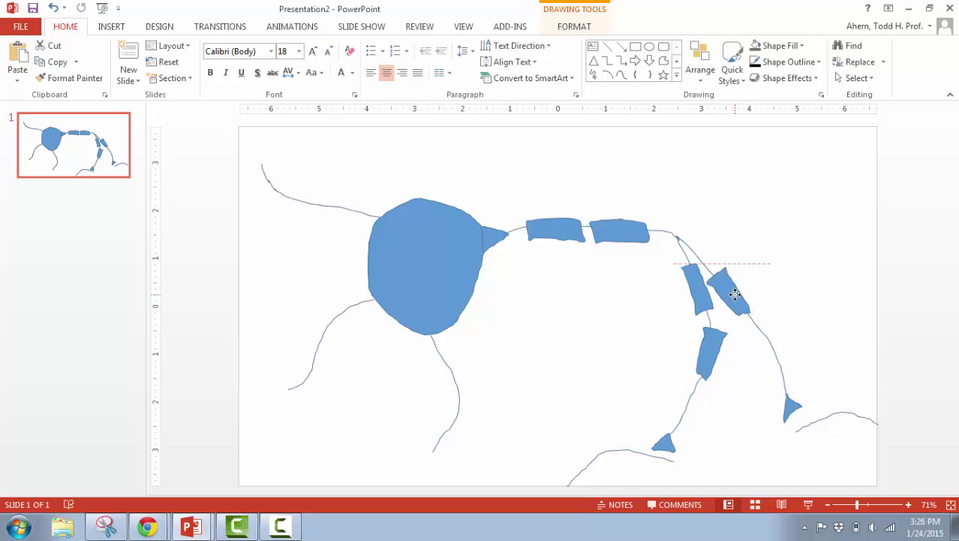
{"action": "left_click", "coordinate": [663, 184]}
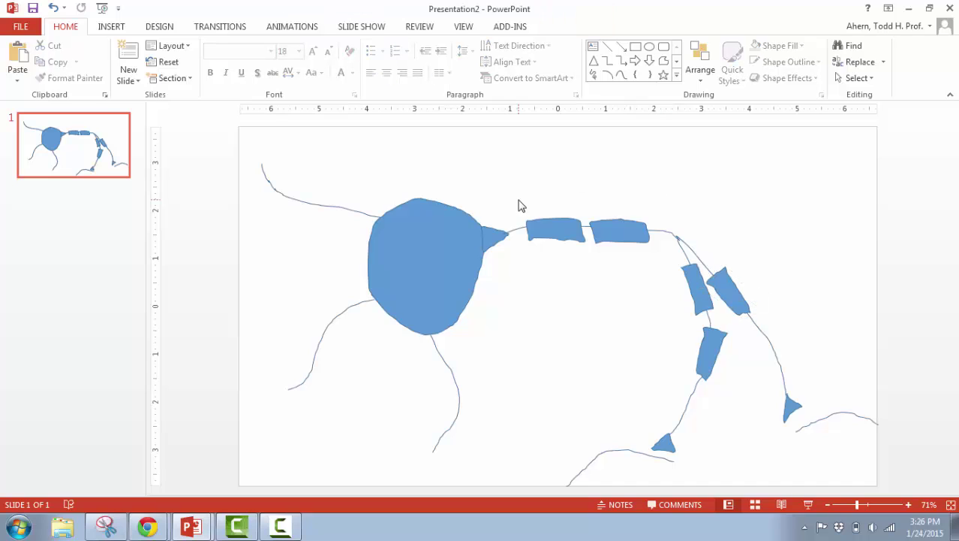
Step: Draw a small circle inside the cell body as its nucleus, slightly left of the body's center
{"action": "left_click", "coordinate": [650, 48]}
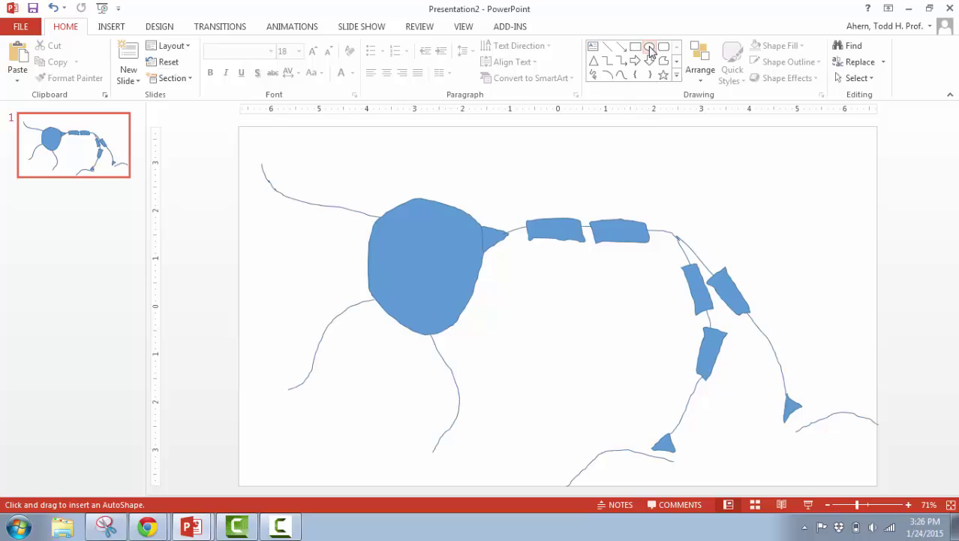
{"action": "left_click_drag", "start_coordinate": [396, 251], "coordinate": [434, 283]}
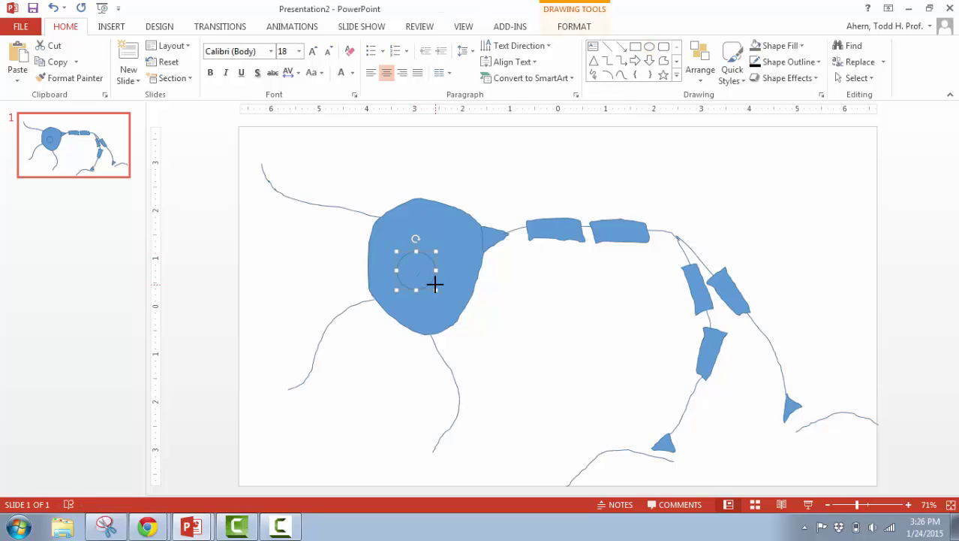
{"action": "left_click", "coordinate": [494, 303]}
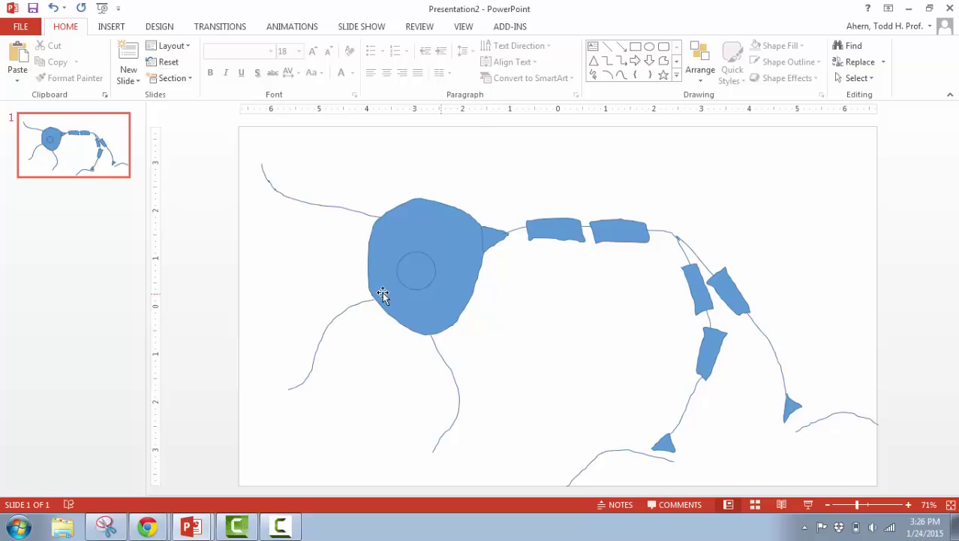
Step: Select all the neuron shapes and give them a black outline with a 4½ pt weight
{"action": "mouse_move", "coordinate": [196, 135]}
{"action": "left_mouse_down"}
{"action": "mouse_move", "coordinate": [439, 289]}
{"action": "mouse_move", "coordinate": [862, 492]}
{"action": "mouse_move", "coordinate": [905, 491]}
{"action": "left_mouse_up"}
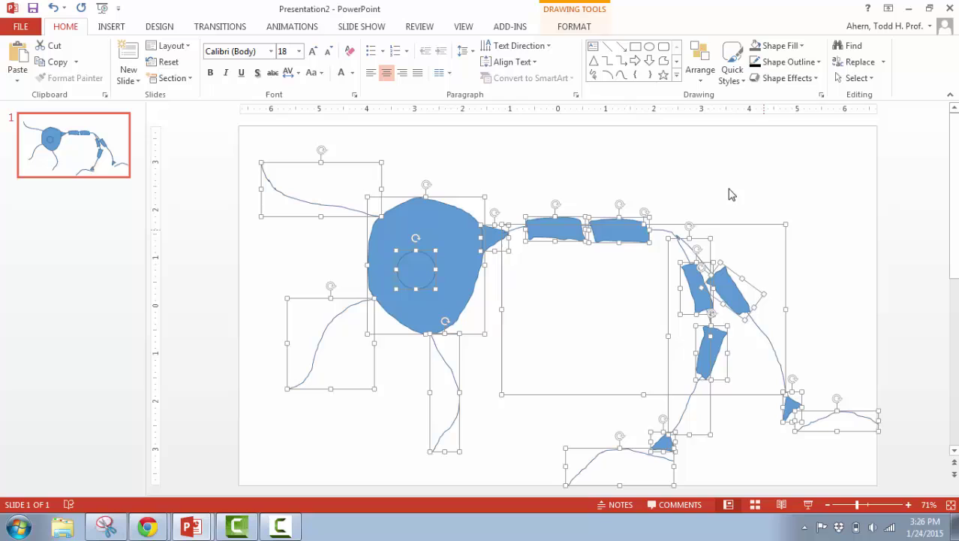
{"action": "right_click", "coordinate": [458, 220]}
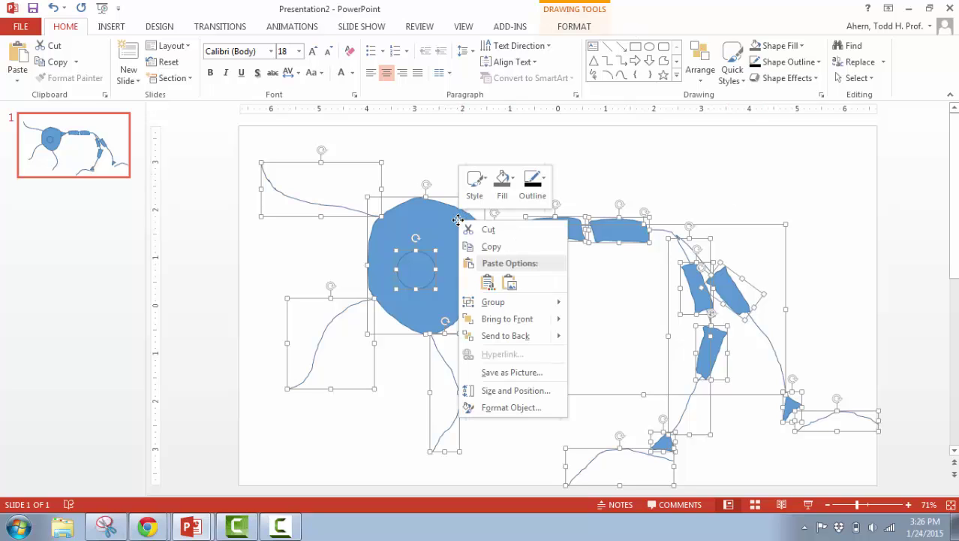
{"action": "left_click", "coordinate": [532, 185]}
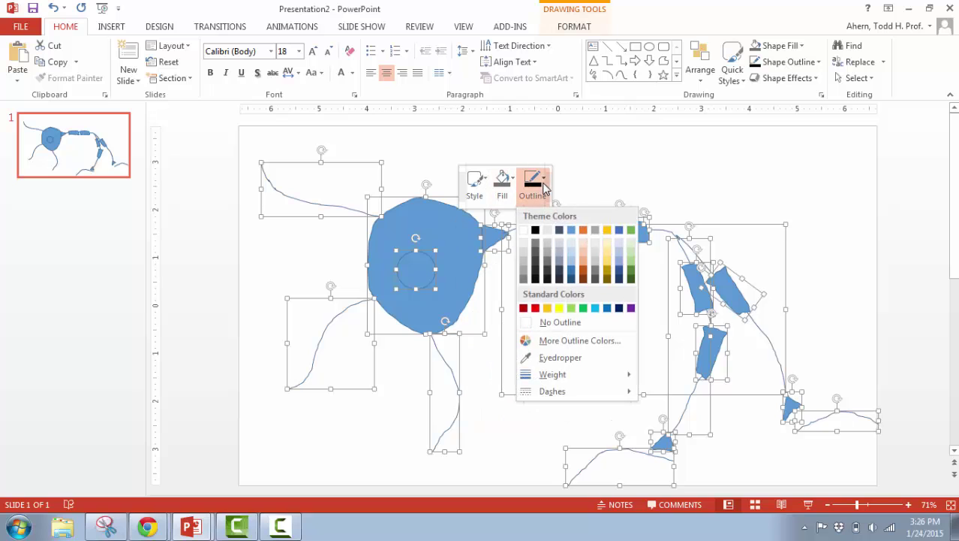
{"action": "left_click", "coordinate": [534, 230]}
{"action": "left_click", "coordinate": [532, 185]}
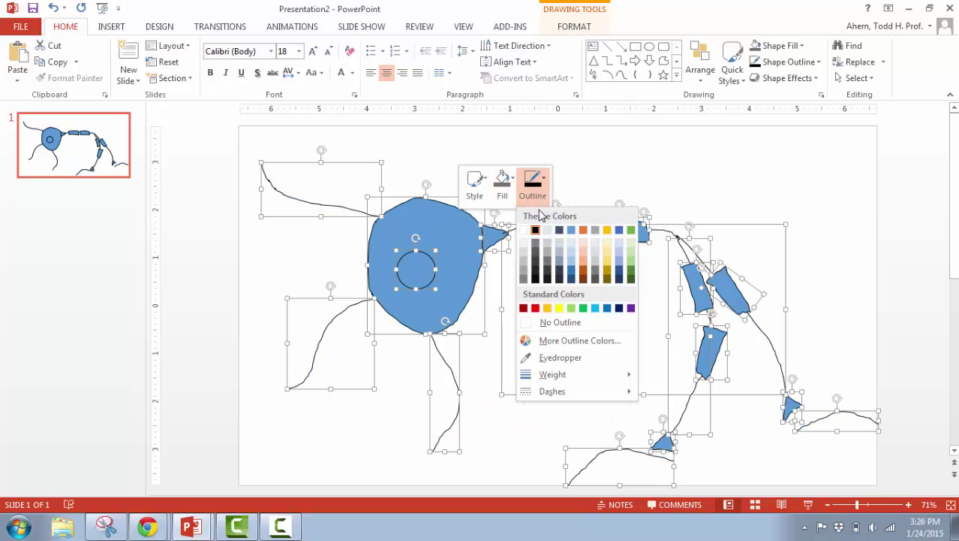
{"action": "mouse_move", "coordinate": [588, 372]}
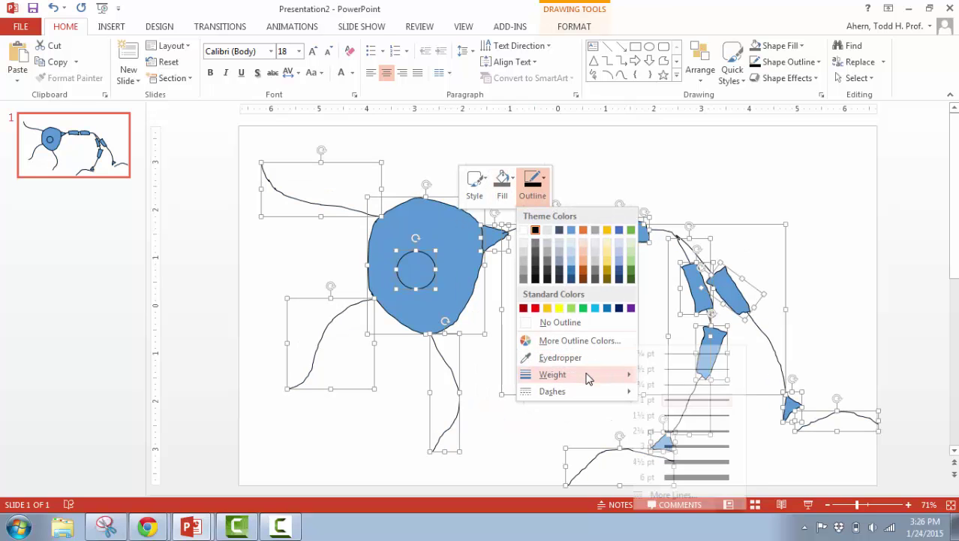
{"action": "left_click", "coordinate": [694, 464]}
{"action": "left_click", "coordinate": [841, 275]}
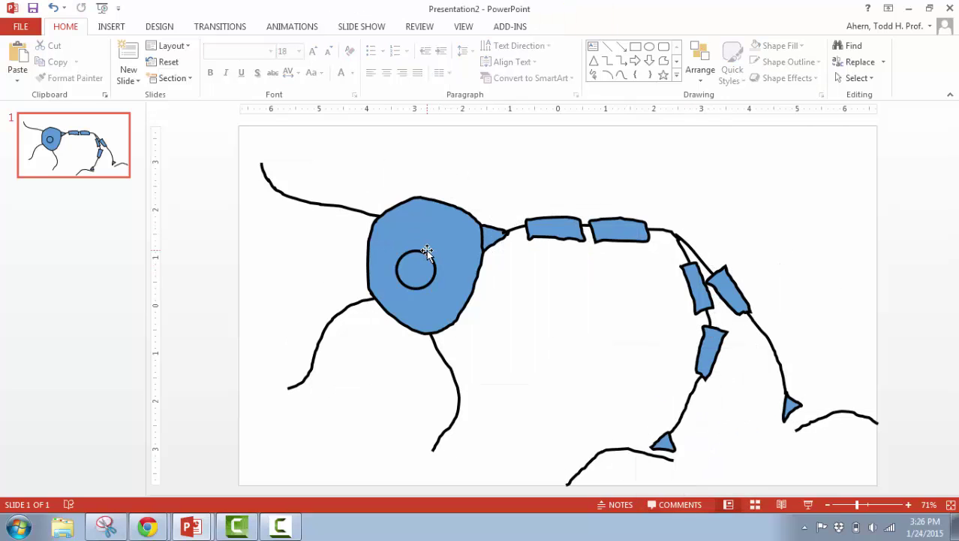
Step: Cut the cell body and nucleus together and paste them back so they sit in front of the adjoining triangle
{"action": "left_click", "coordinate": [400, 214]}
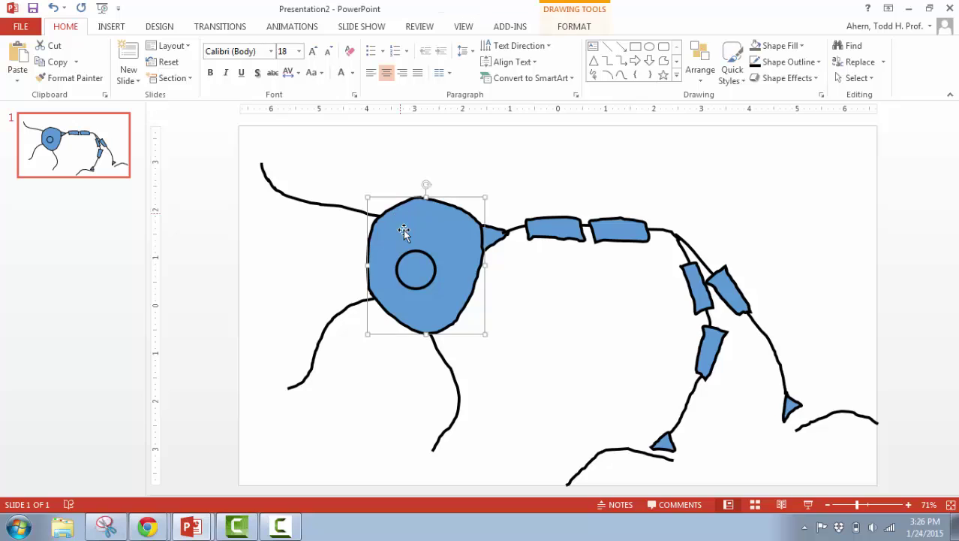
{"action": "left_click", "coordinate": [412, 255]}
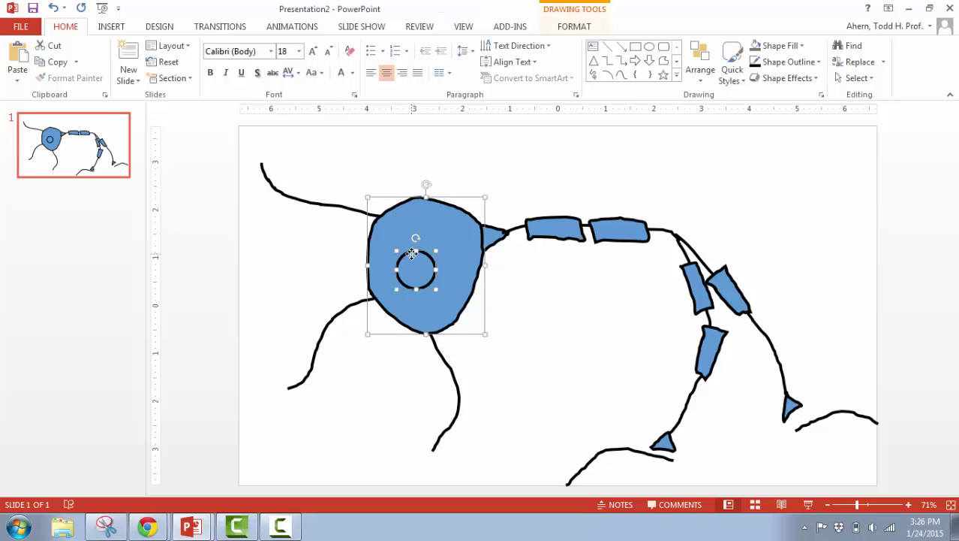
{"action": "key", "text": "Delete"}
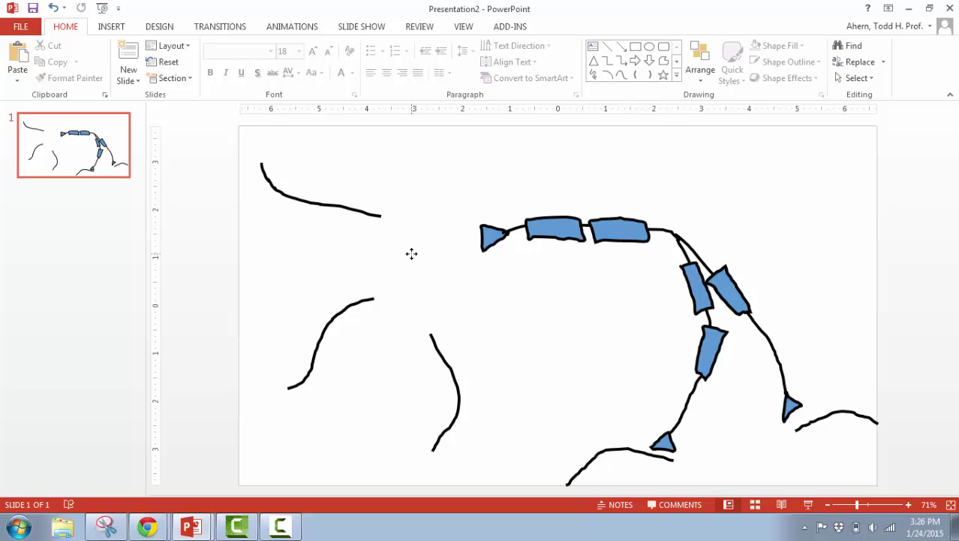
{"action": "key", "text": "ctrl+v"}
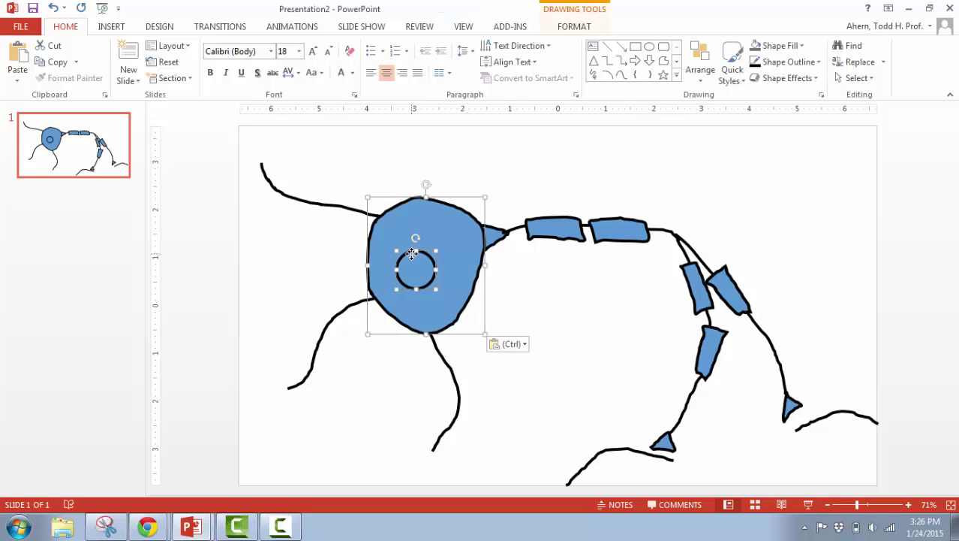
{"action": "left_click", "coordinate": [500, 277]}
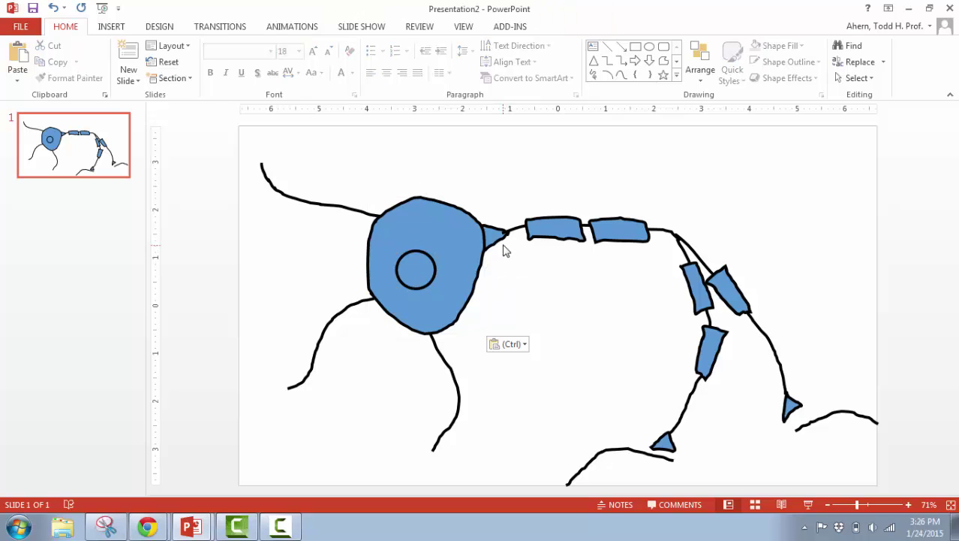
Step: Shift the small triangle slightly left behind the cell body, keeping its tip touching the start of the axon
{"action": "left_click", "coordinate": [502, 242]}
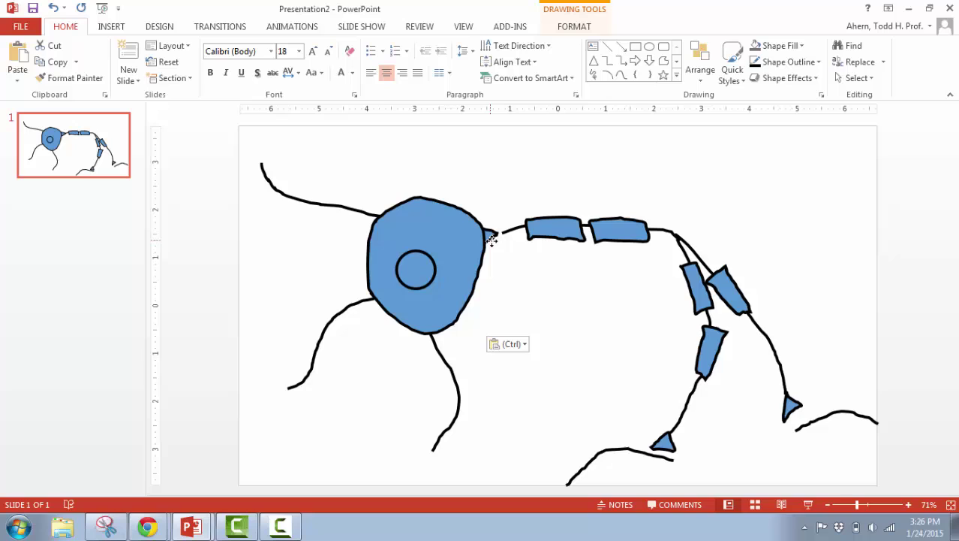
{"action": "mouse_move", "coordinate": [502, 239]}
{"action": "left_mouse_down"}
{"action": "mouse_move", "coordinate": [475, 241]}
{"action": "mouse_move", "coordinate": [497, 239]}
{"action": "left_mouse_up"}
{"action": "left_click", "coordinate": [536, 270]}
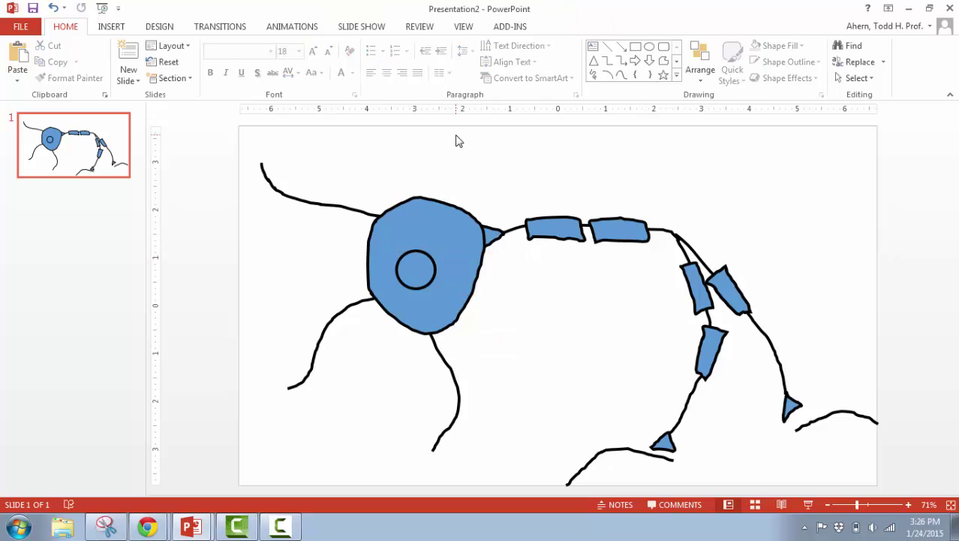
Step: Fill the cell body with a lighter blue theme tint, leaving the nucleus in its darker blue
{"action": "left_click", "coordinate": [446, 209]}
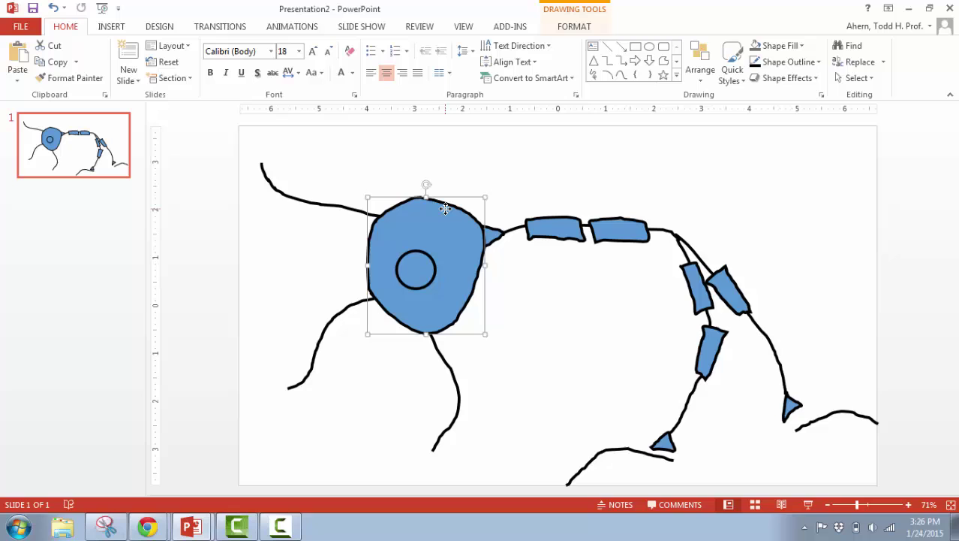
{"action": "right_click", "coordinate": [445, 209]}
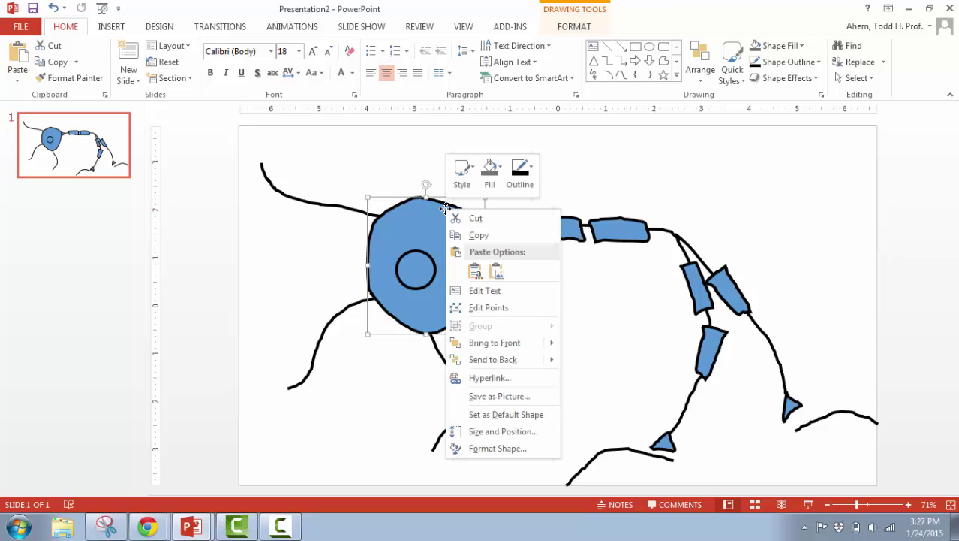
{"action": "left_click", "coordinate": [490, 172]}
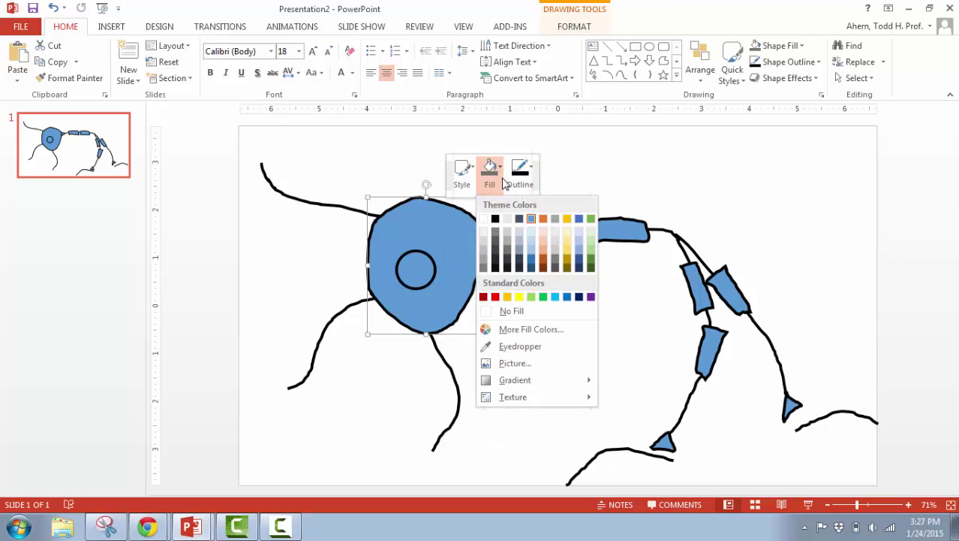
{"action": "left_click", "coordinate": [532, 245]}
{"action": "left_click", "coordinate": [428, 266]}
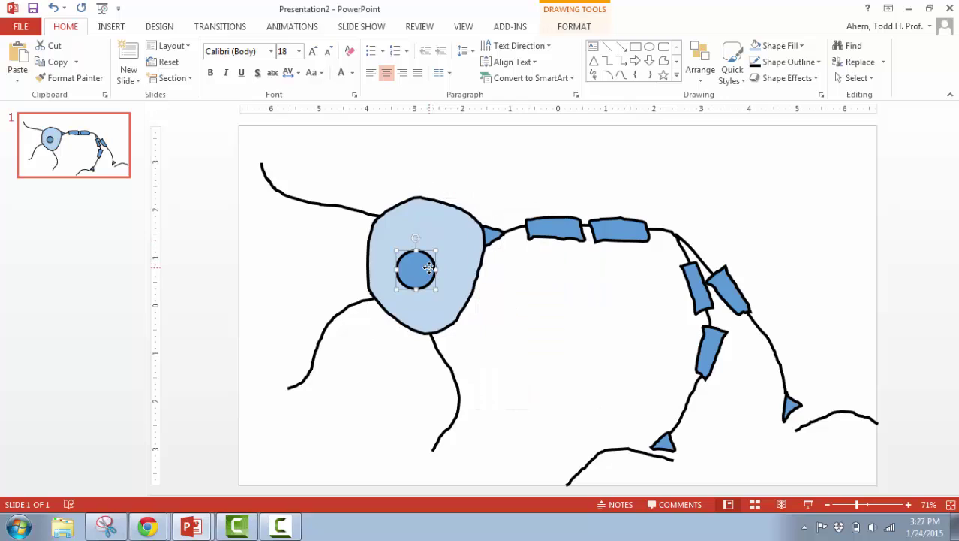
Step: Fill the small triangle between the cell body and the axon with the orange theme color
{"action": "left_click", "coordinate": [493, 235]}
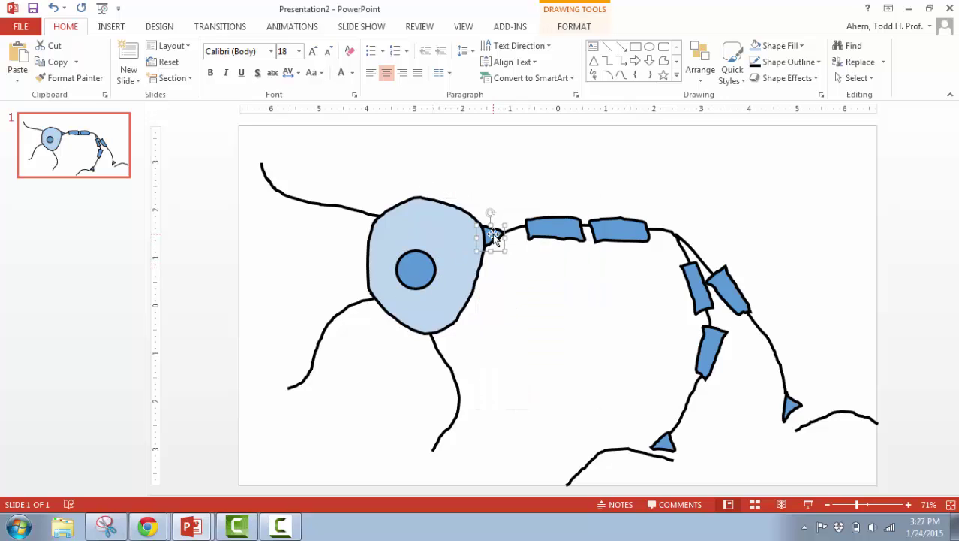
{"action": "right_click", "coordinate": [493, 234]}
{"action": "left_click", "coordinate": [537, 197]}
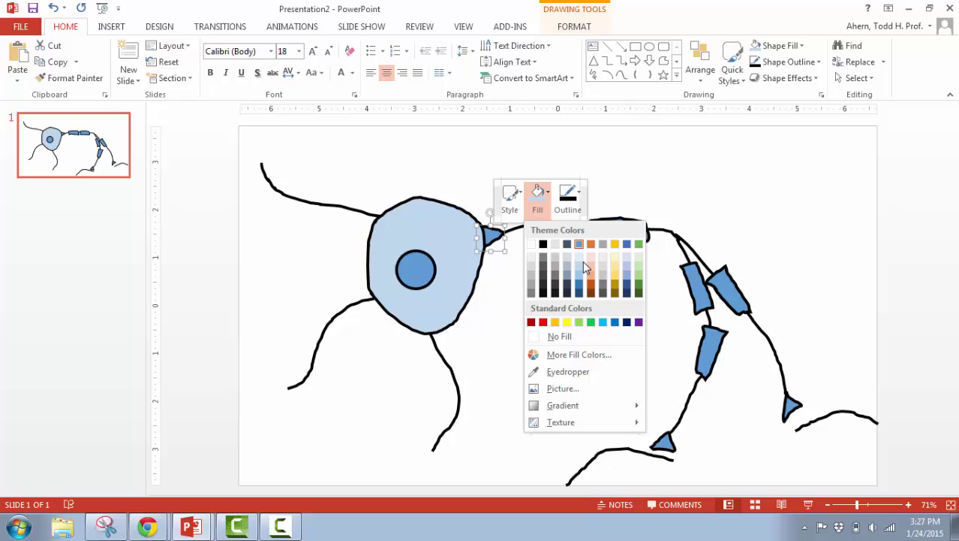
{"action": "left_click", "coordinate": [591, 244]}
Step: Select all five myelin segments and fill them with a light blue-gray theme tint
{"action": "left_click", "coordinate": [563, 234]}
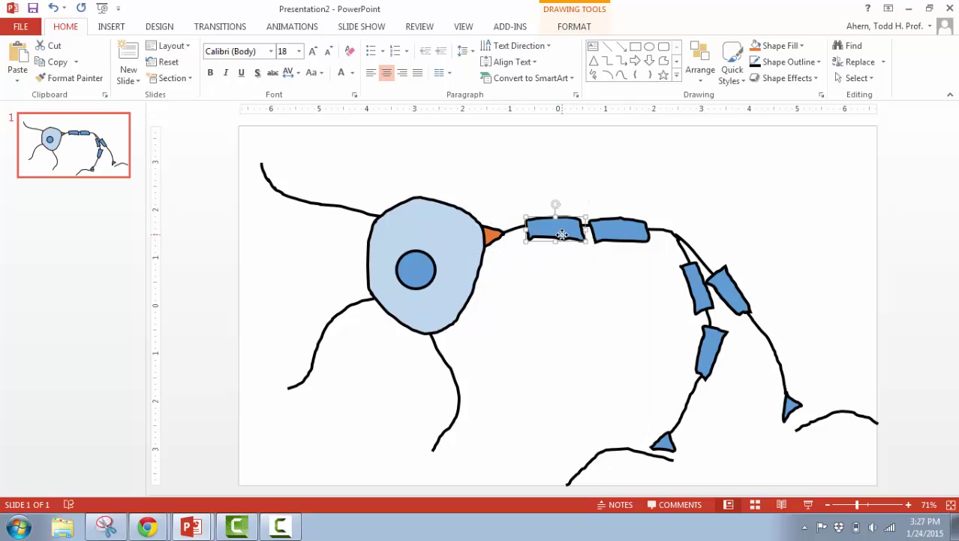
{"action": "left_click", "coordinate": [610, 237], "text": "shift"}
{"action": "left_click", "coordinate": [692, 285], "text": "shift"}
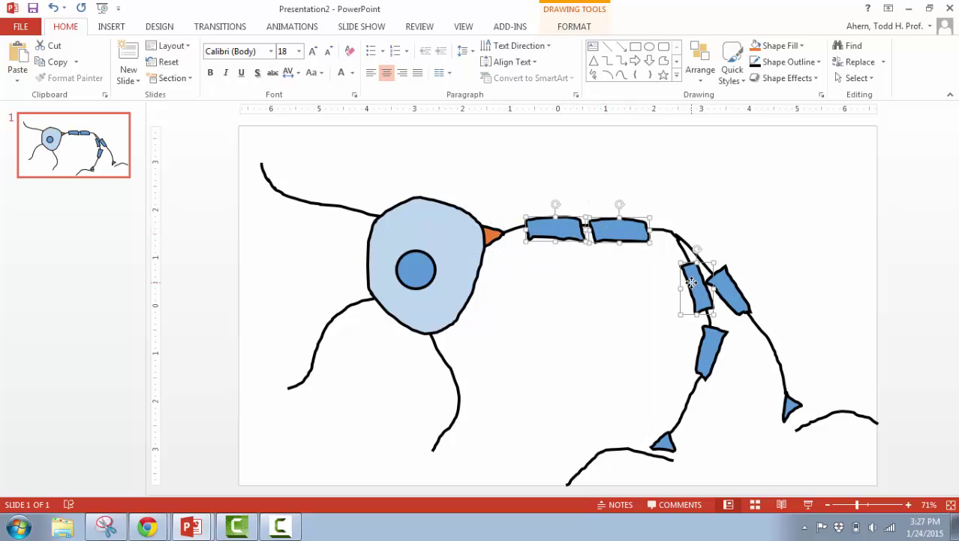
{"action": "left_click", "coordinate": [748, 302], "text": "shift"}
{"action": "left_click", "coordinate": [713, 349], "text": "shift"}
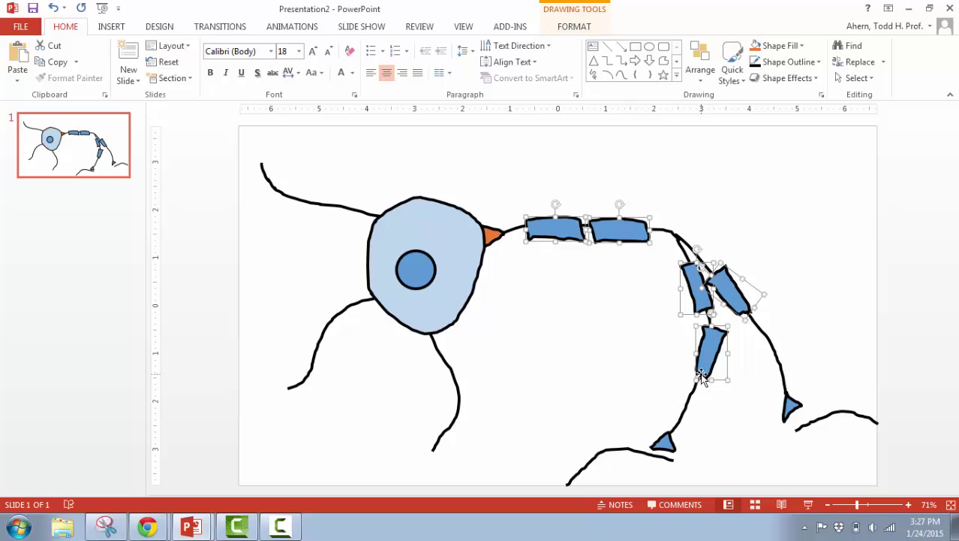
{"action": "right_click", "coordinate": [706, 371]}
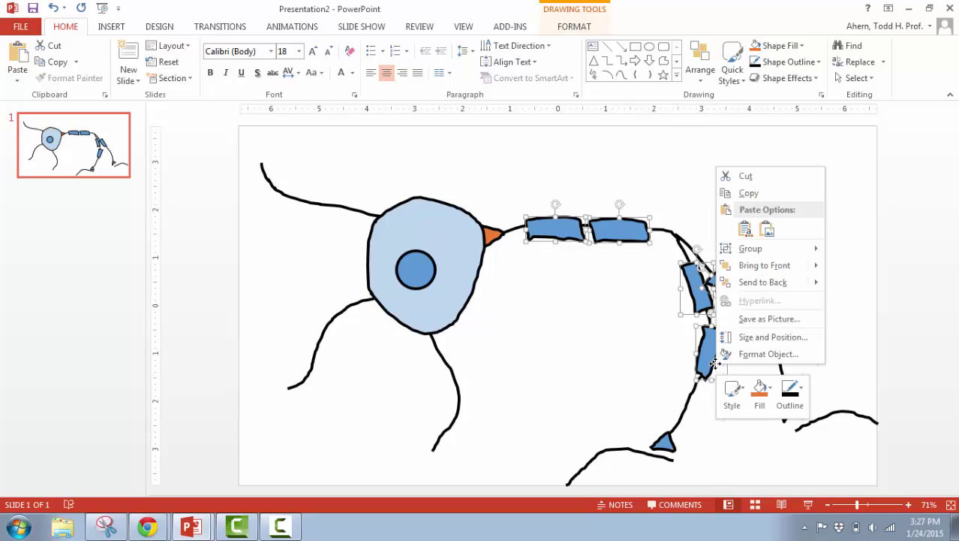
{"action": "left_click", "coordinate": [754, 391]}
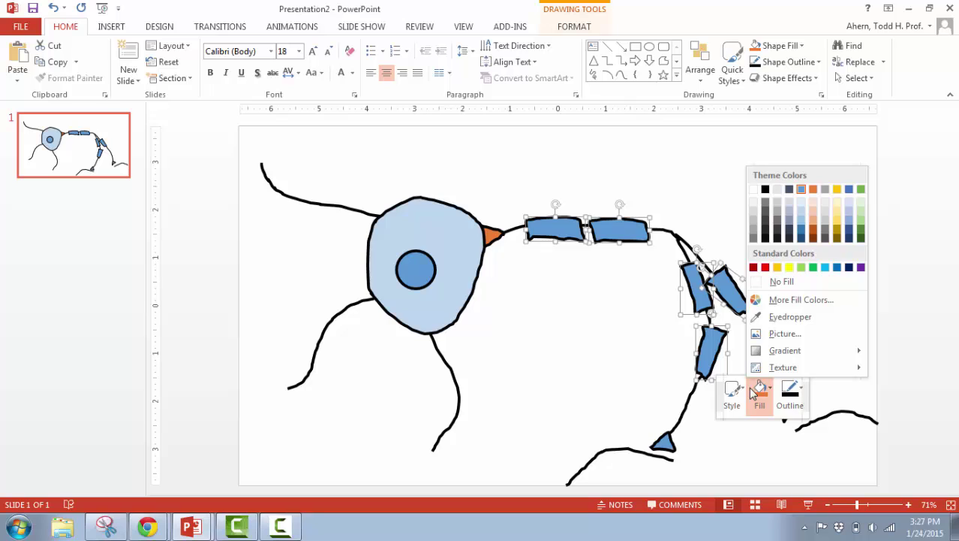
{"action": "left_click", "coordinate": [789, 202]}
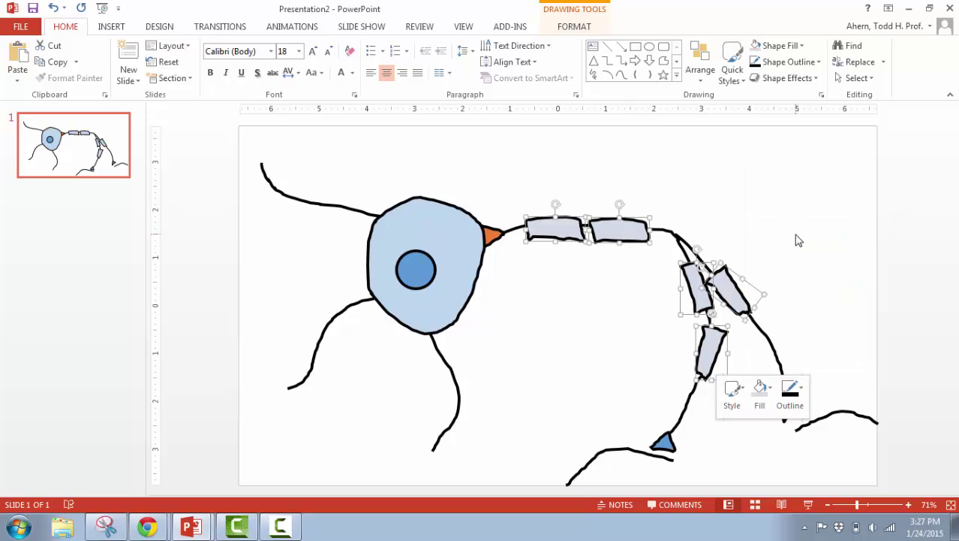
{"action": "left_click", "coordinate": [796, 238]}
Step: Fill the axon terminal triangle at the end of the lower axon branch with the standard red color
{"action": "left_click", "coordinate": [665, 441]}
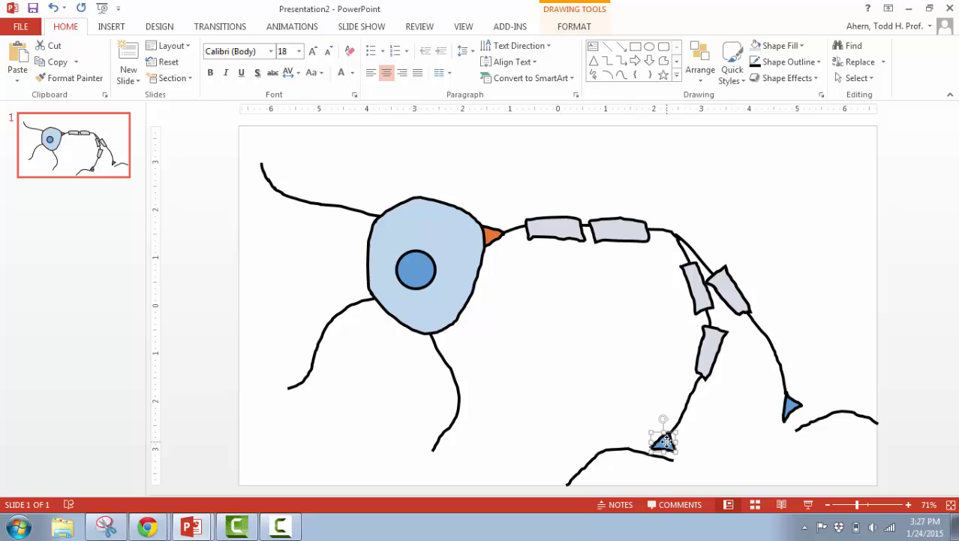
{"action": "right_click", "coordinate": [666, 443]}
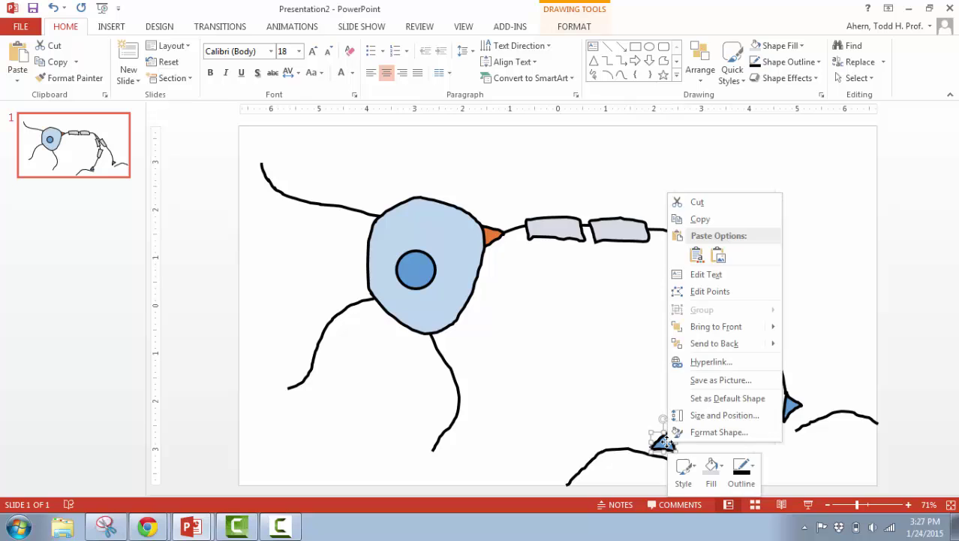
{"action": "left_click", "coordinate": [709, 467]}
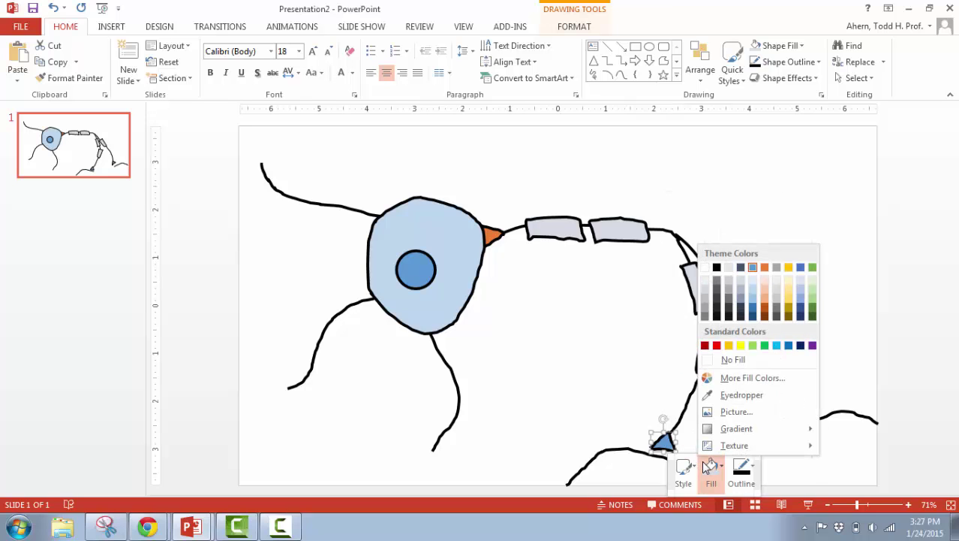
{"action": "left_click", "coordinate": [719, 346]}
{"action": "left_click", "coordinate": [656, 390]}
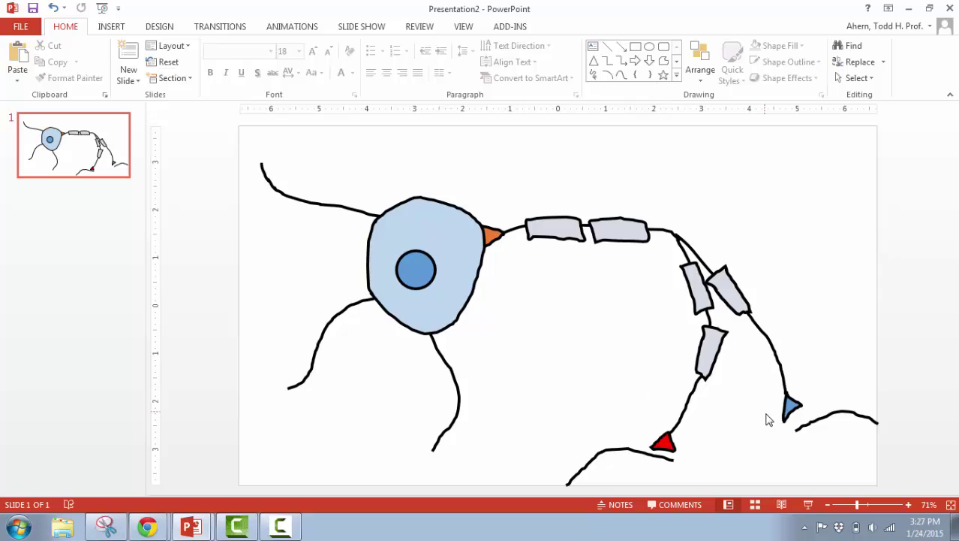
Step: Copy the red triangle's formatting onto the blue terminal triangle at the end of the other axon branch
{"action": "left_click", "coordinate": [663, 441]}
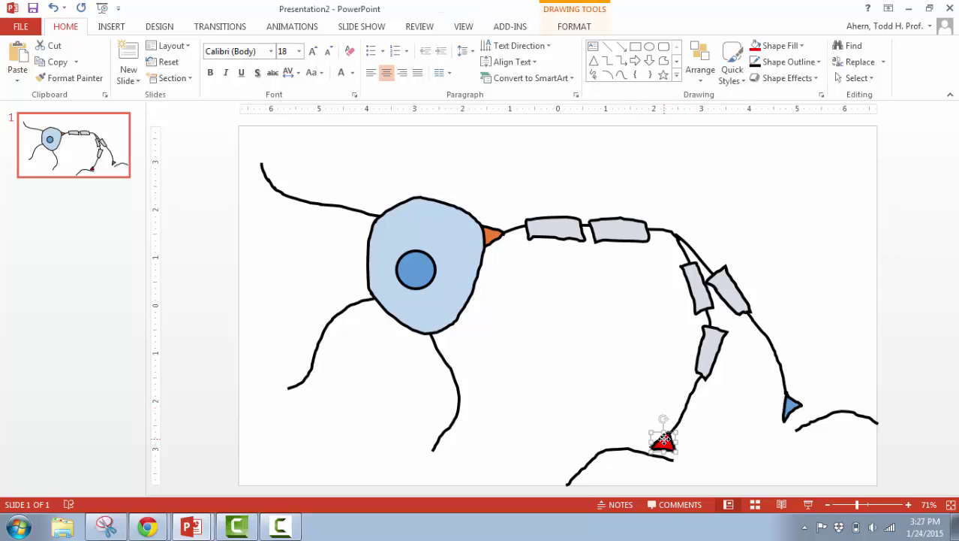
{"action": "left_click", "coordinate": [96, 81]}
{"action": "left_click", "coordinate": [792, 407]}
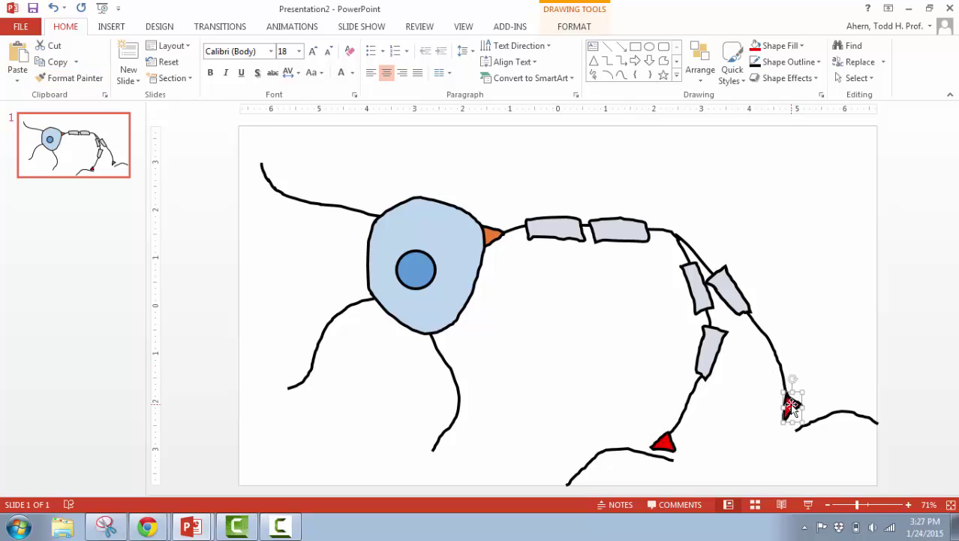
{"action": "left_click", "coordinate": [849, 256]}
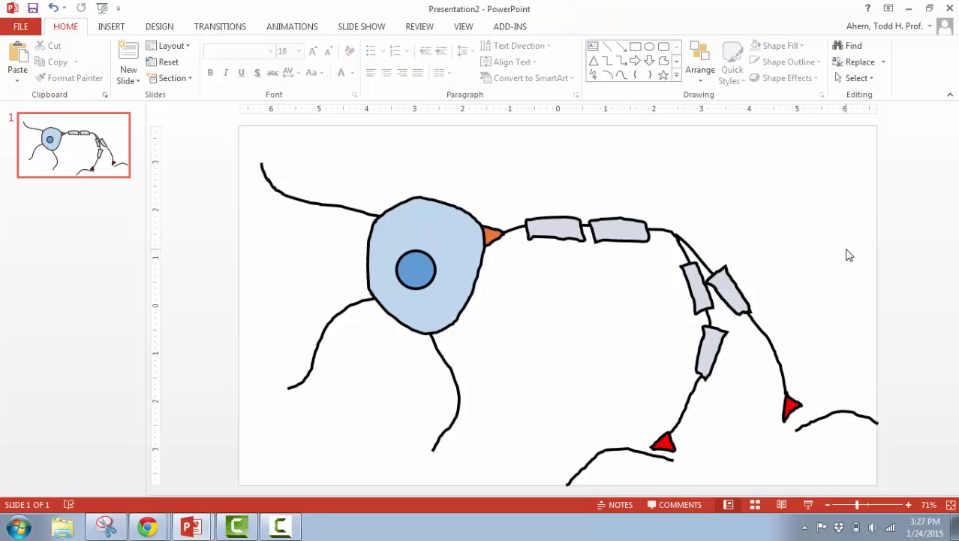
Step: Add a text box above the cell body with the label "Soma (Cell Body)"
{"action": "left_click", "coordinate": [593, 48]}
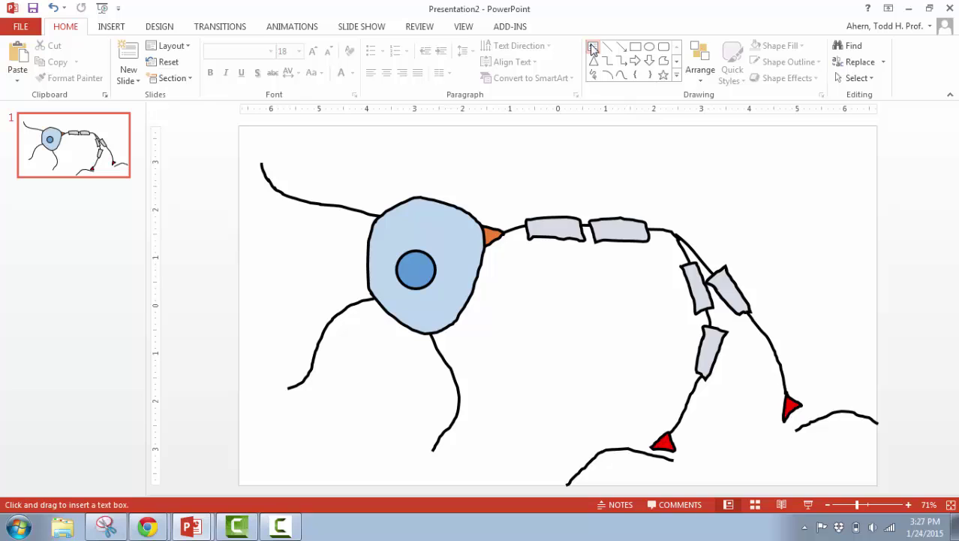
{"action": "left_click", "coordinate": [410, 142]}
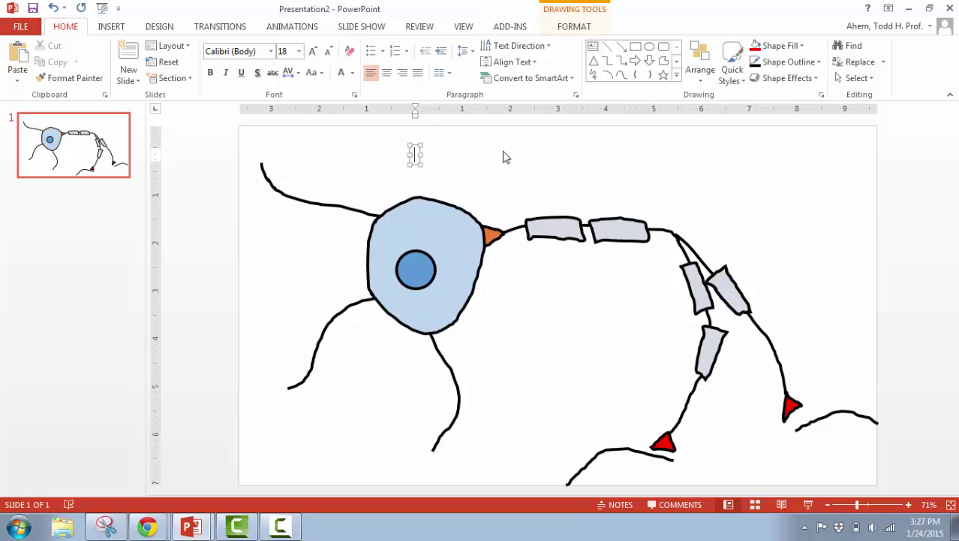
{"action": "type", "text": "Soma (Cel"}
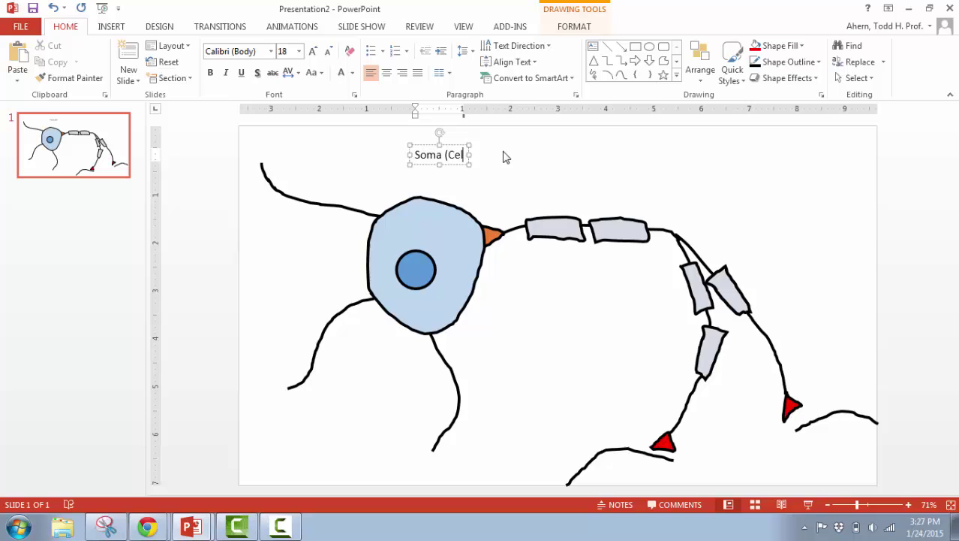
{"action": "type", "text": "l Body)"}
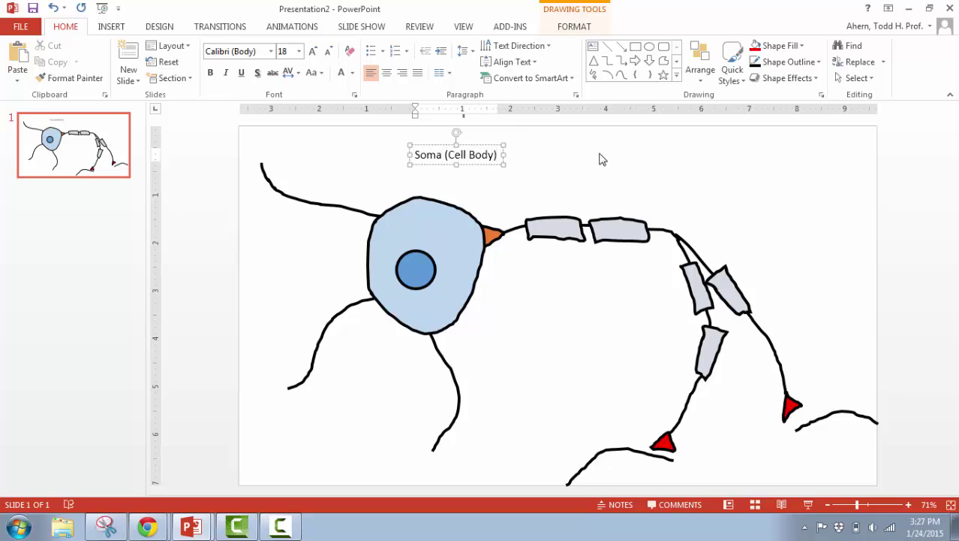
Step: Set the "Soma (Cell Body)" label's font size to 24 and center its text
{"action": "left_click", "coordinate": [564, 142]}
{"action": "left_click", "coordinate": [448, 142]}
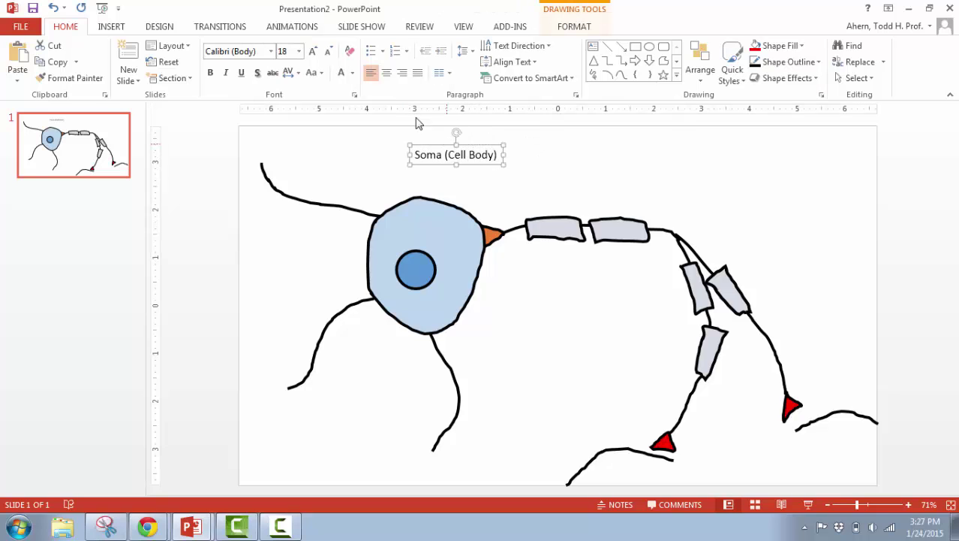
{"action": "left_click", "coordinate": [299, 51]}
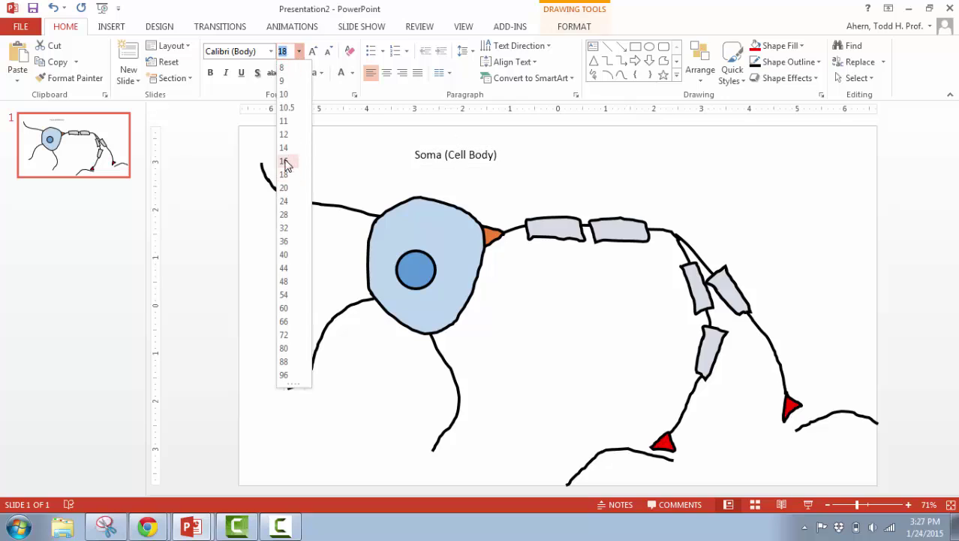
{"action": "left_click", "coordinate": [285, 201]}
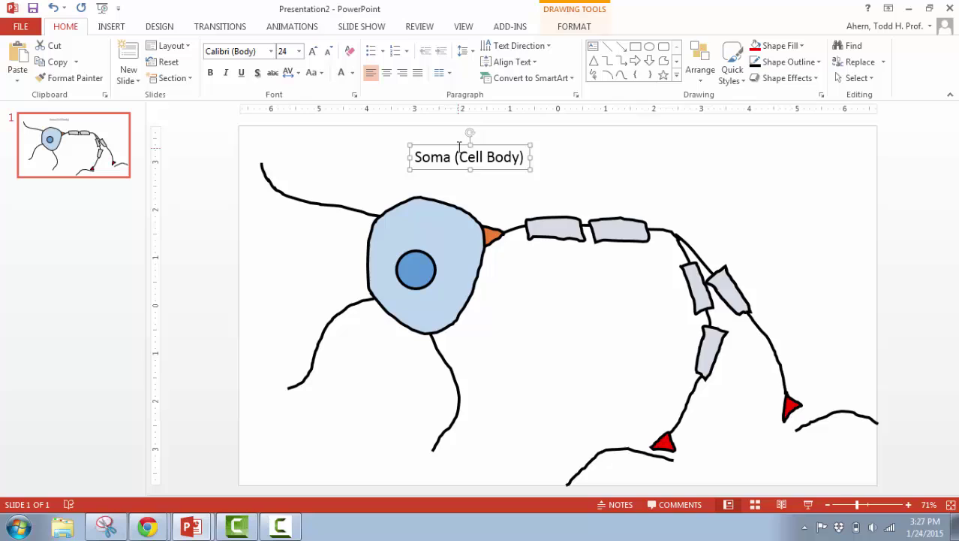
{"action": "left_click", "coordinate": [386, 73]}
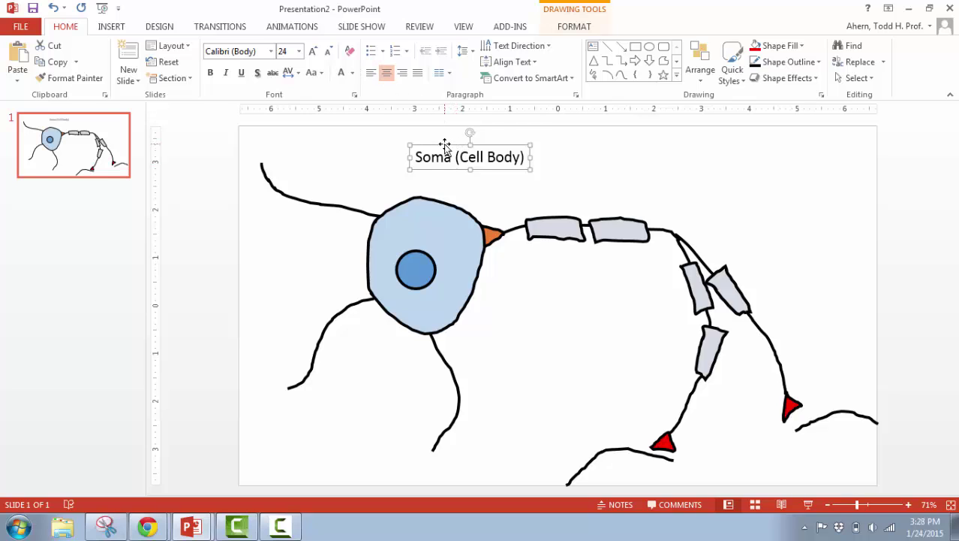
Step: Give the "Soma (Cell Body)" text box a black 2¼ pt outline in the finest dotted dash style
{"action": "right_click", "coordinate": [445, 145]}
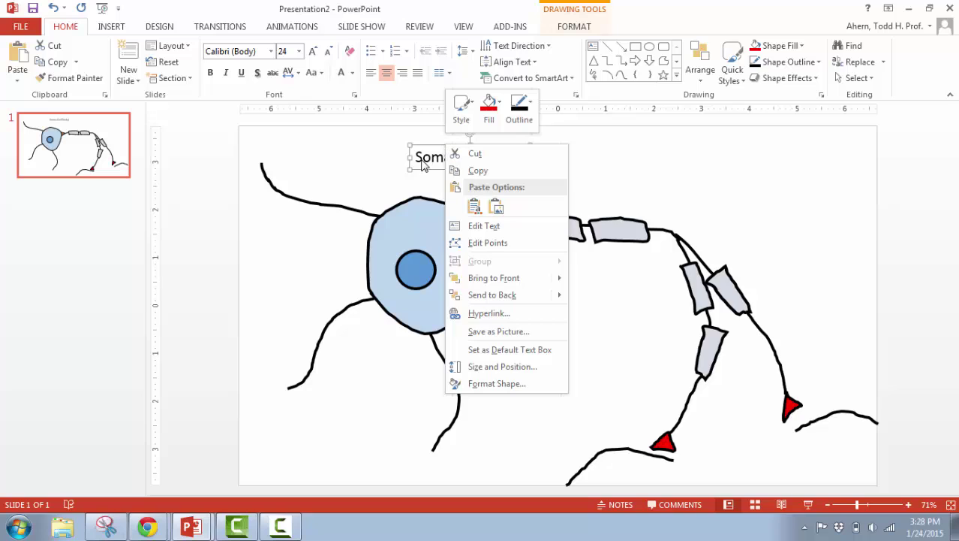
{"action": "left_click", "coordinate": [519, 116]}
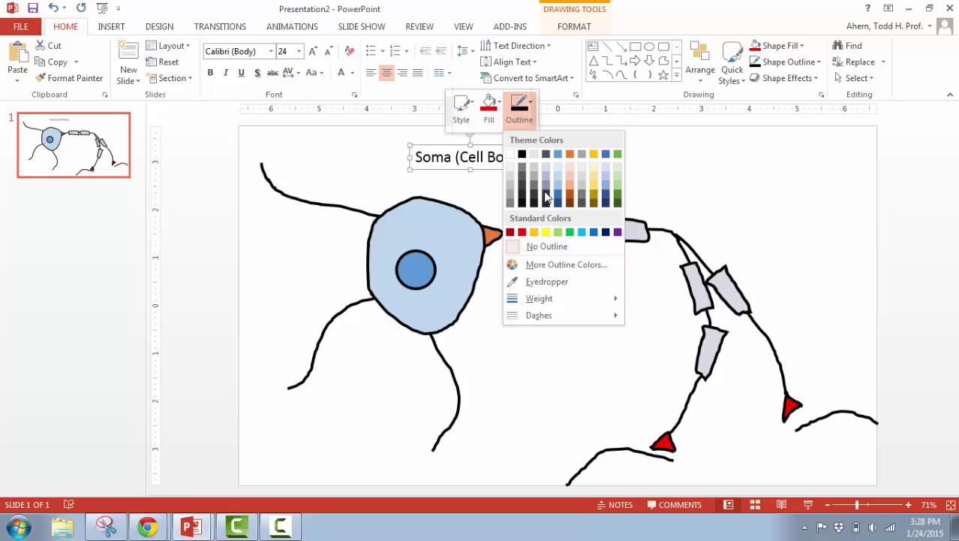
{"action": "mouse_move", "coordinate": [564, 298]}
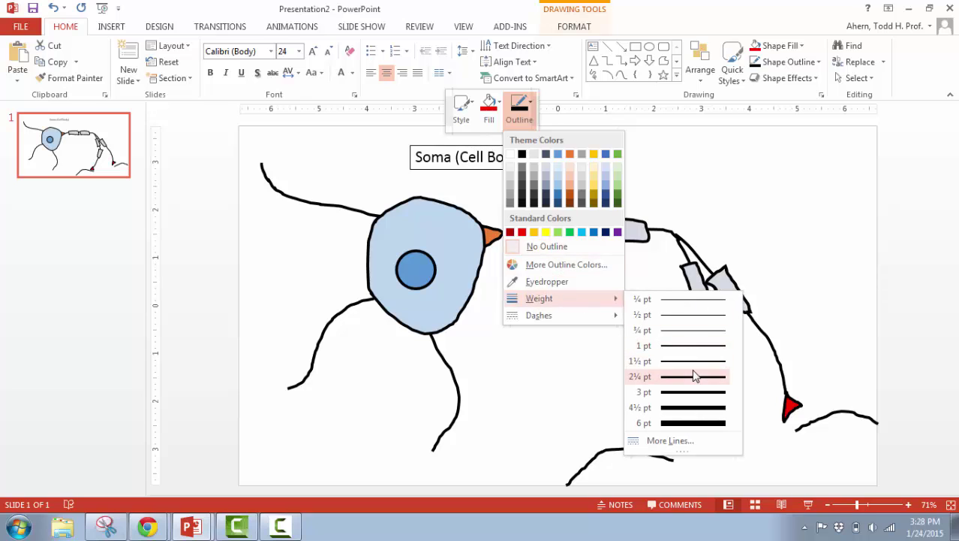
{"action": "left_click", "coordinate": [695, 375]}
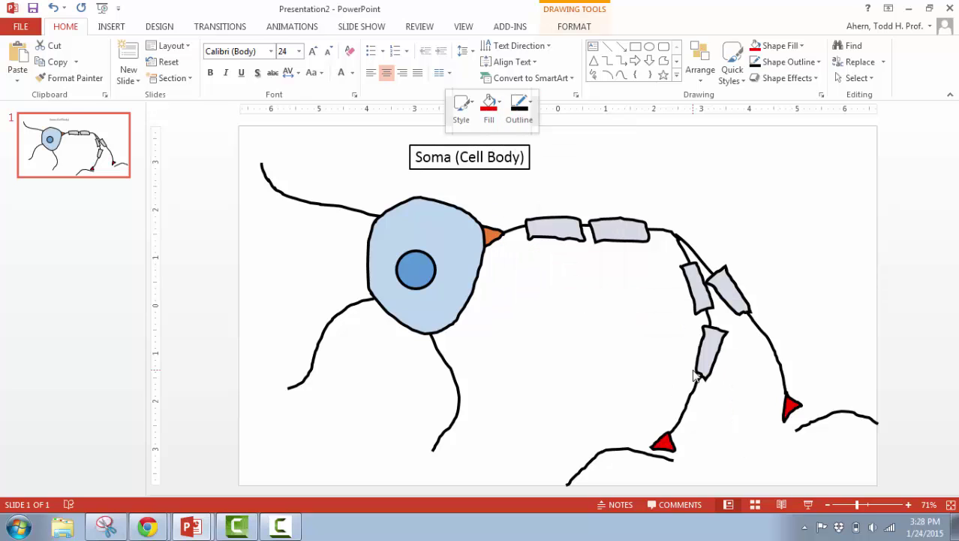
{"action": "left_click", "coordinate": [522, 122]}
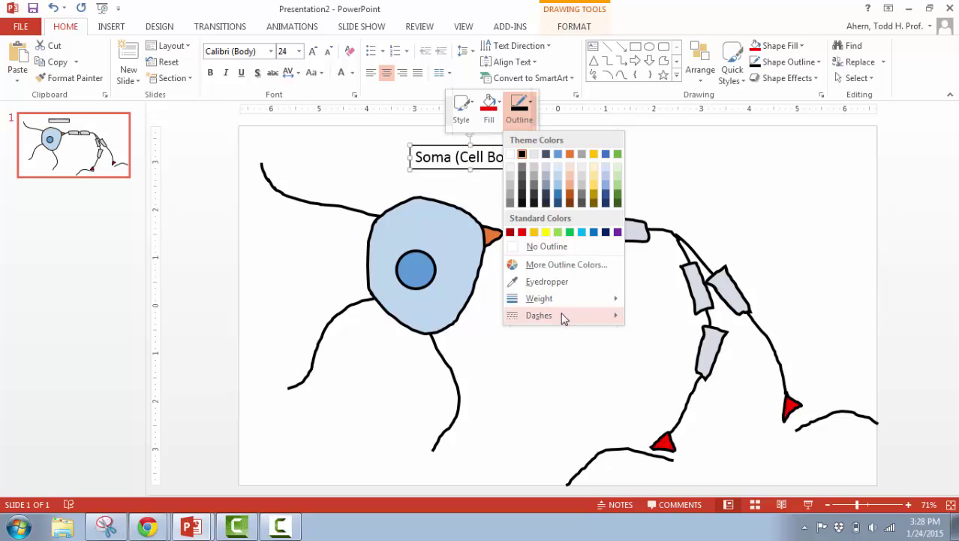
{"action": "mouse_move", "coordinate": [563, 316]}
{"action": "left_click", "coordinate": [670, 336]}
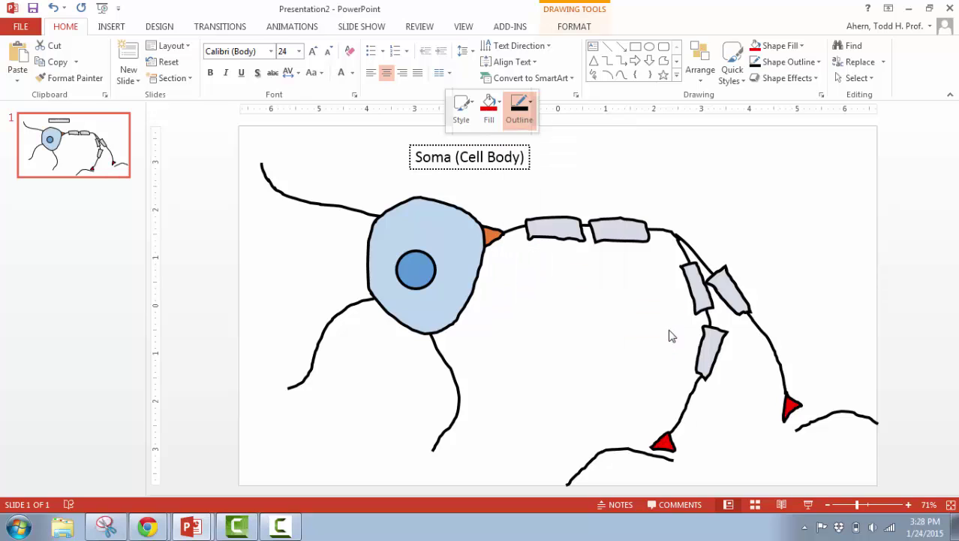
{"action": "left_click", "coordinate": [587, 146]}
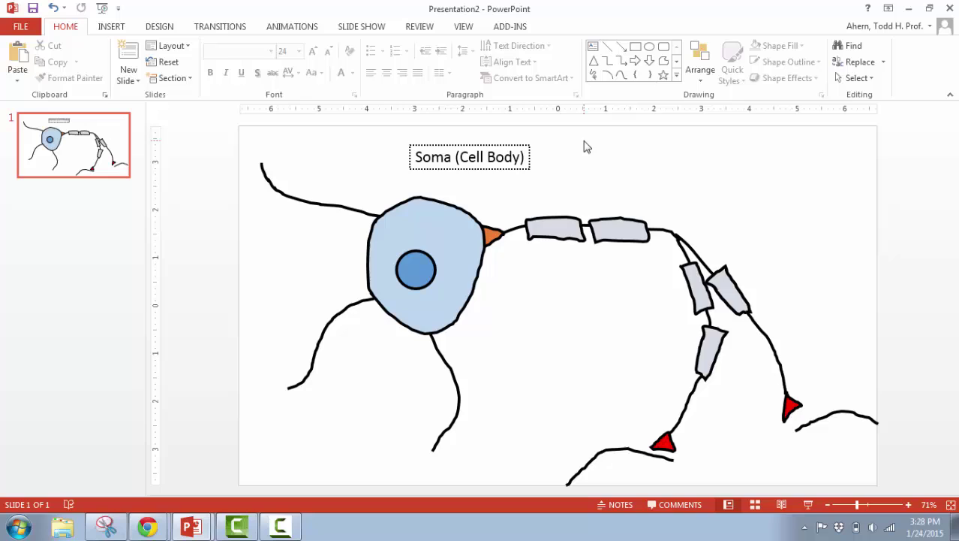
Step: Draw an arrow from the bottom middle of the "Soma (Cell Body)" box into the upper part of the cell body
{"action": "left_click", "coordinate": [621, 48]}
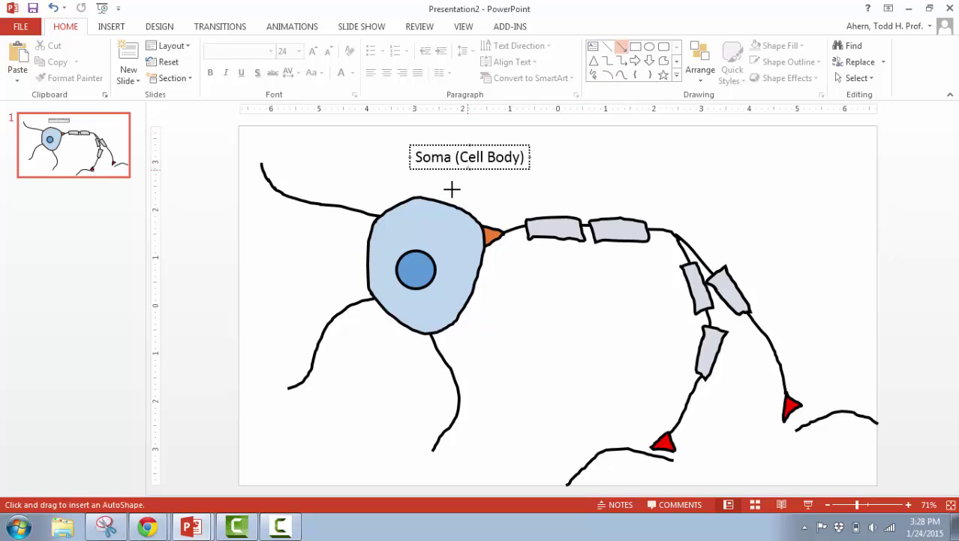
{"action": "left_click_drag", "start_coordinate": [470, 171], "coordinate": [436, 224]}
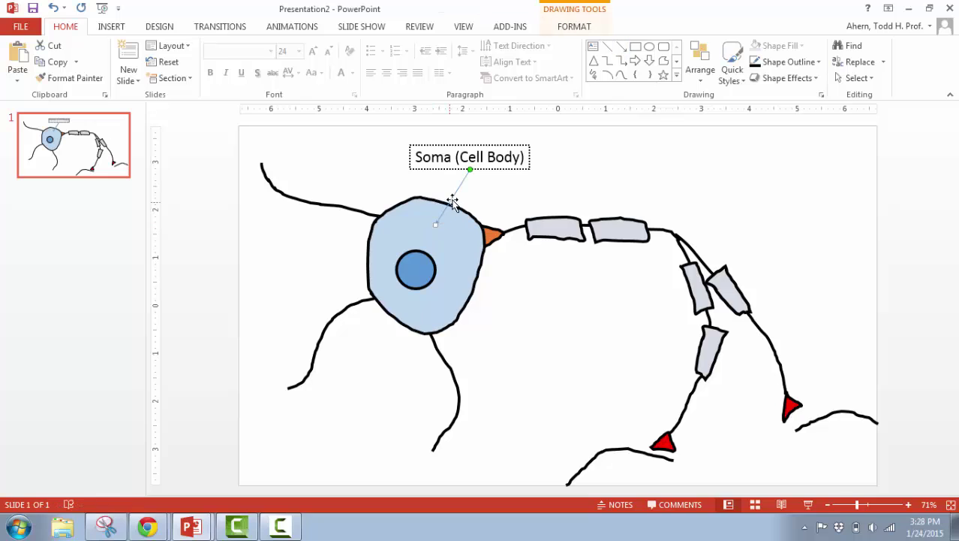
{"action": "right_click", "coordinate": [453, 199]}
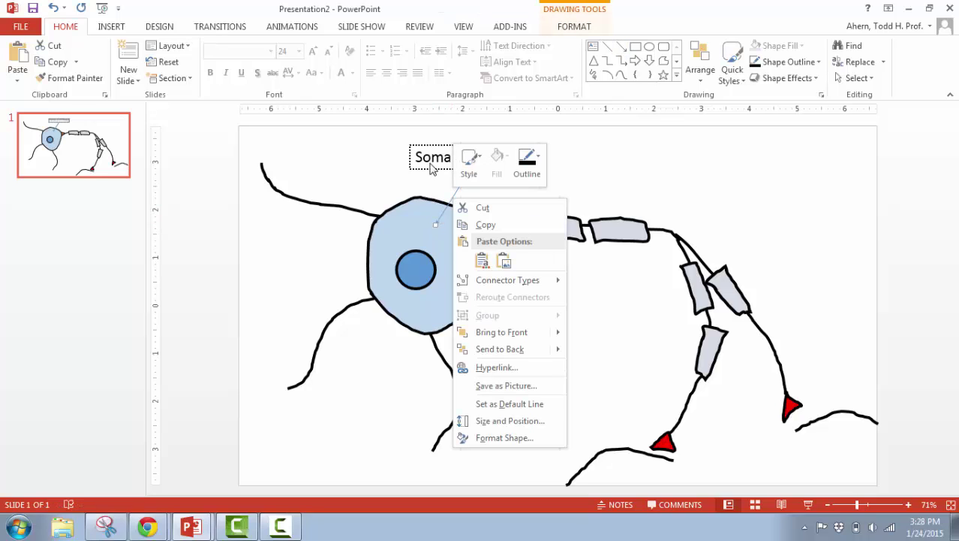
Step: Copy the "Soma (Cell Body)" box's dotted black outline formatting onto its arrow with Format Painter
{"action": "left_click", "coordinate": [430, 167]}
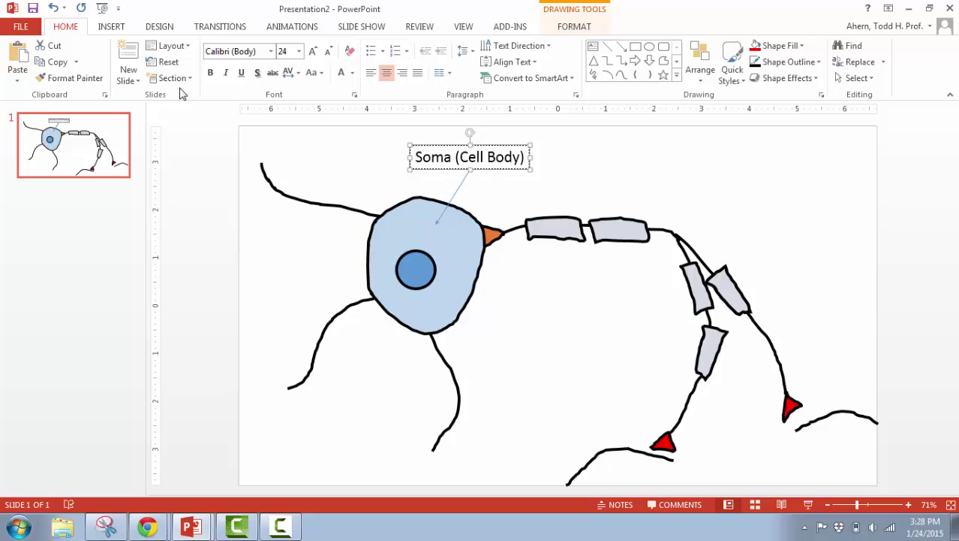
{"action": "left_click", "coordinate": [72, 78]}
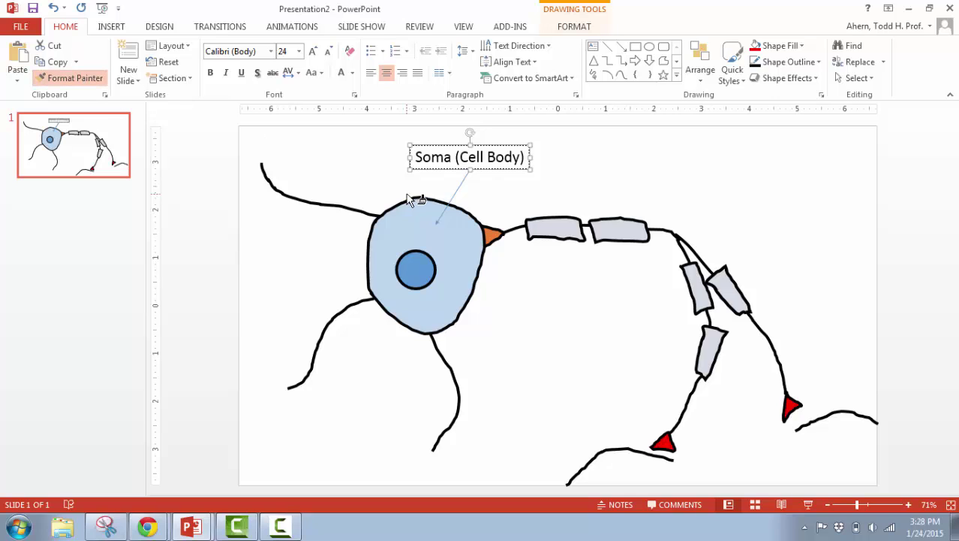
{"action": "left_click", "coordinate": [459, 192]}
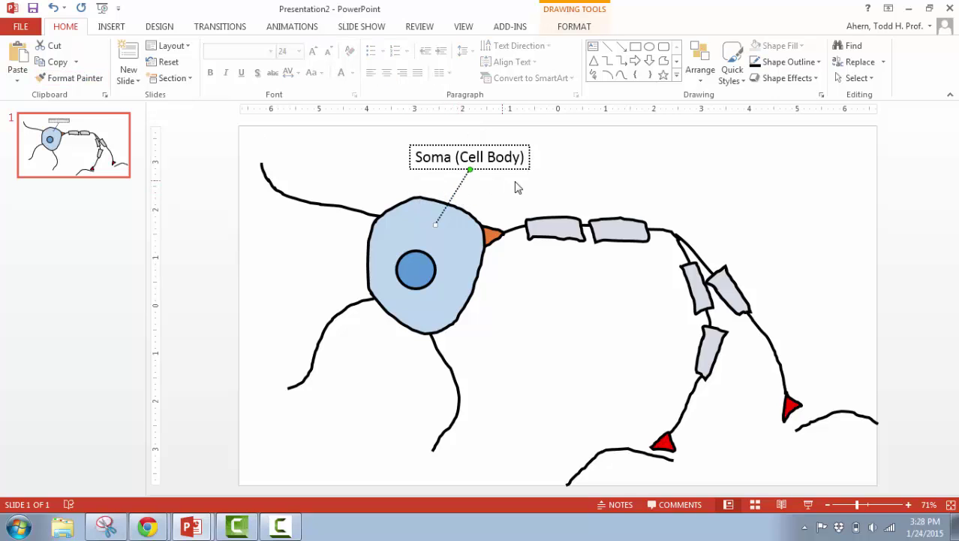
{"action": "right_click", "coordinate": [463, 181]}
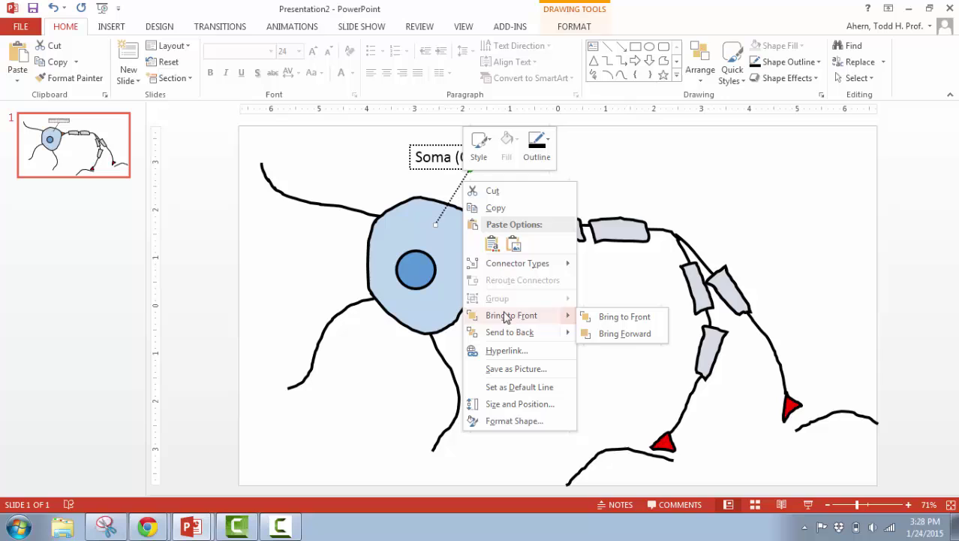
{"action": "left_click", "coordinate": [548, 150]}
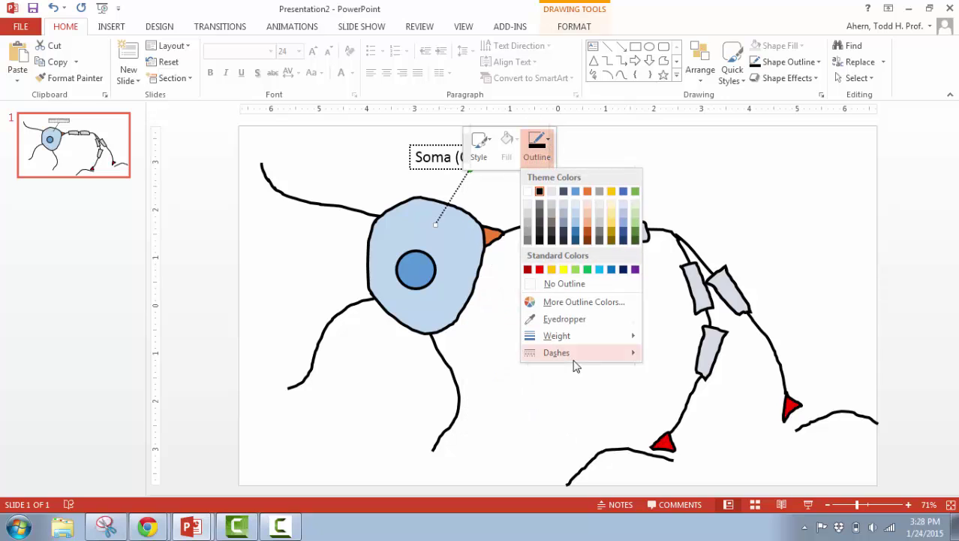
{"action": "mouse_move", "coordinate": [575, 365]}
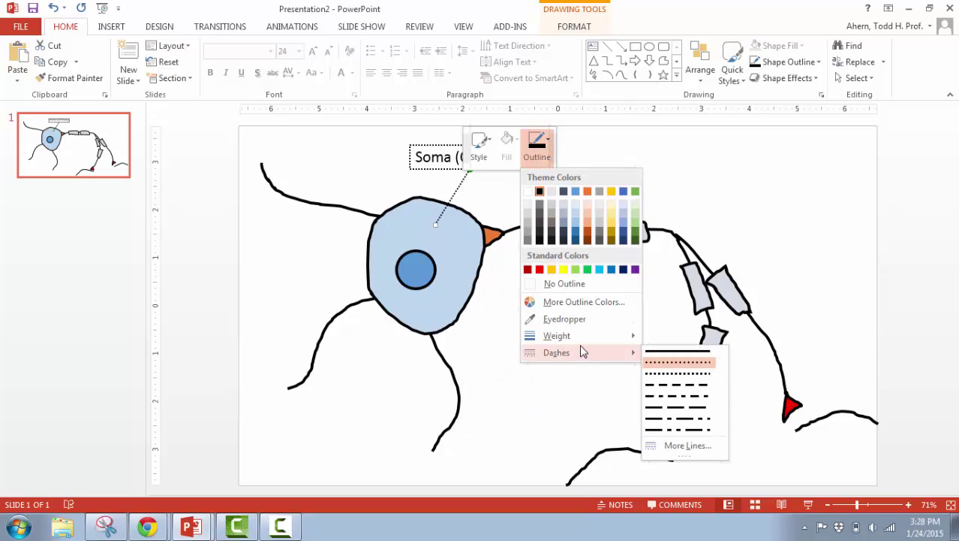
{"action": "mouse_move", "coordinate": [583, 340]}
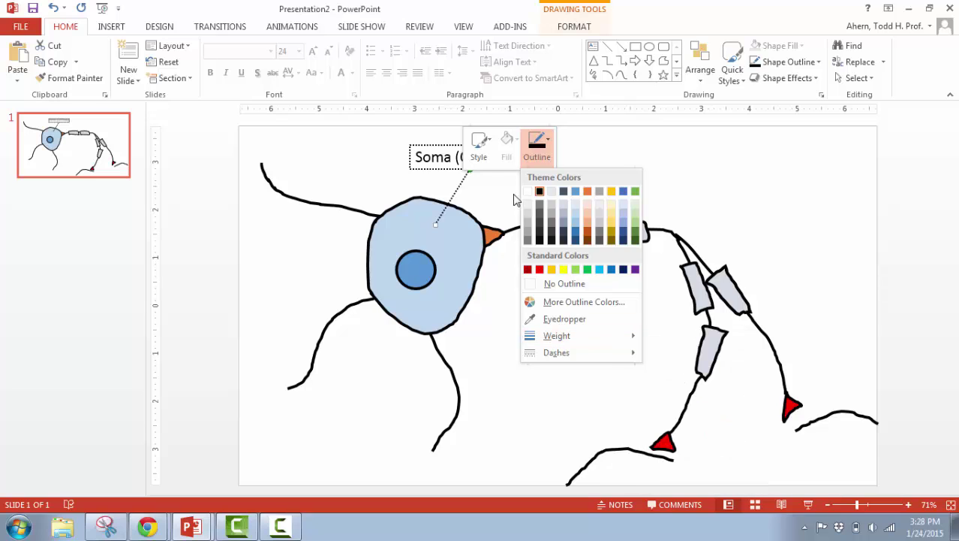
{"action": "left_click", "coordinate": [458, 191]}
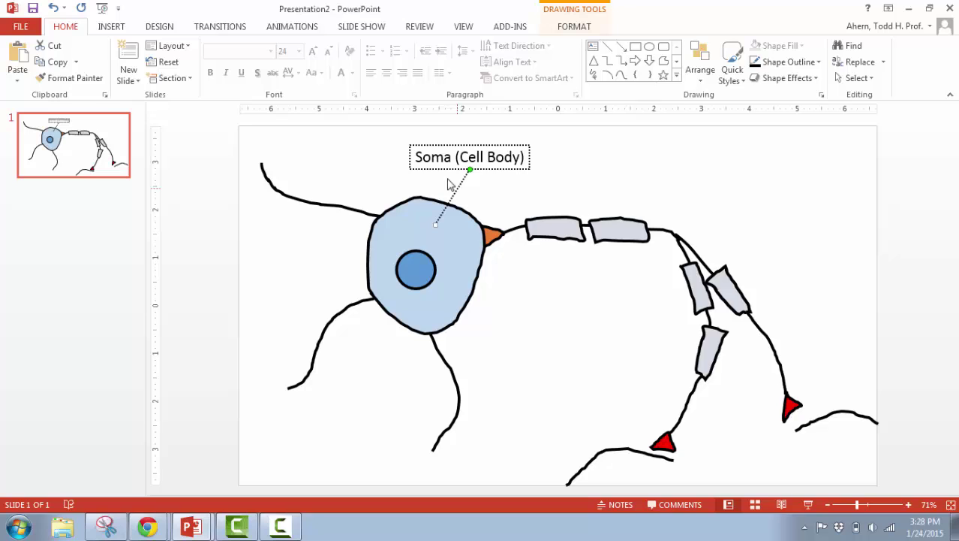
Step: Group the "Soma (Cell Body)" text box with its dotted pointer line
{"action": "left_click", "coordinate": [429, 170]}
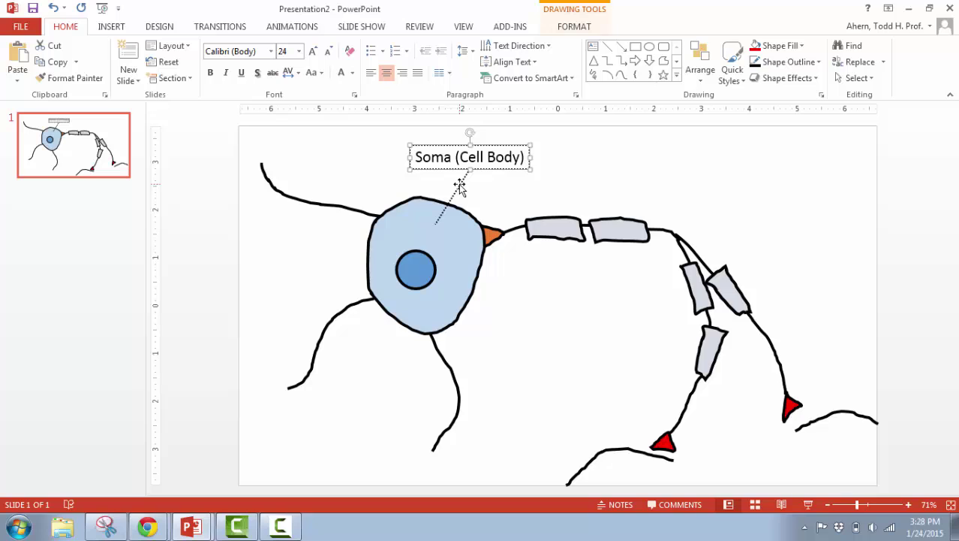
{"action": "left_click", "coordinate": [460, 185]}
{"action": "right_click", "coordinate": [459, 184]}
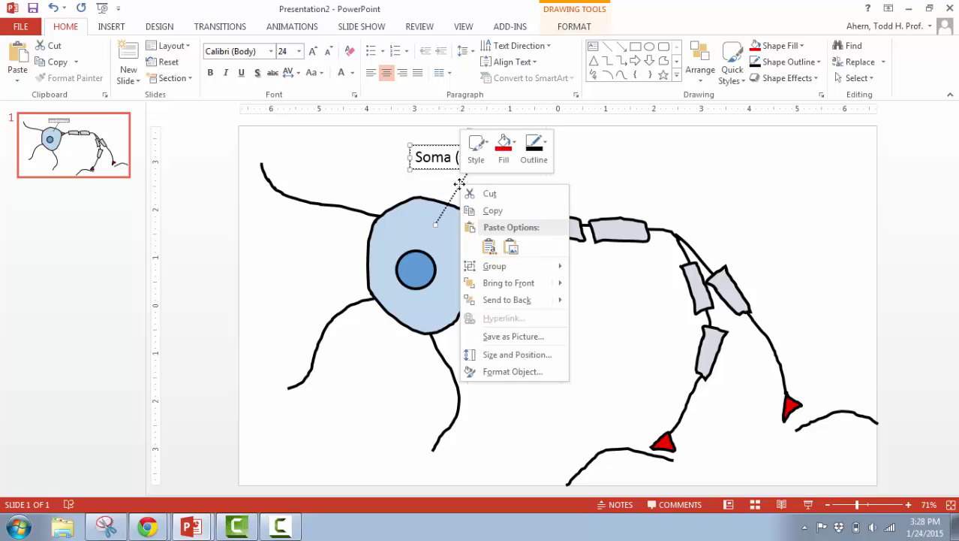
{"action": "mouse_move", "coordinate": [523, 267]}
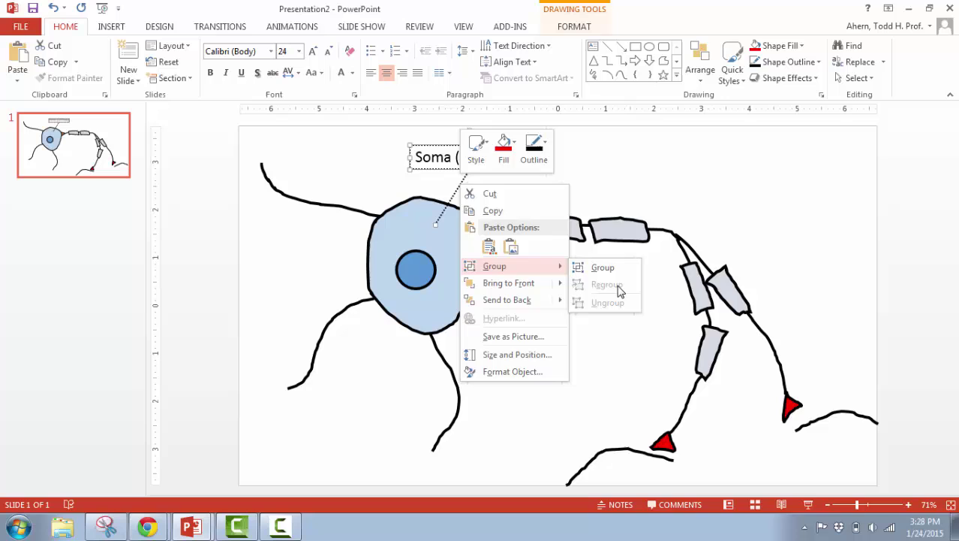
{"action": "left_click", "coordinate": [614, 271]}
{"action": "left_click", "coordinate": [587, 166]}
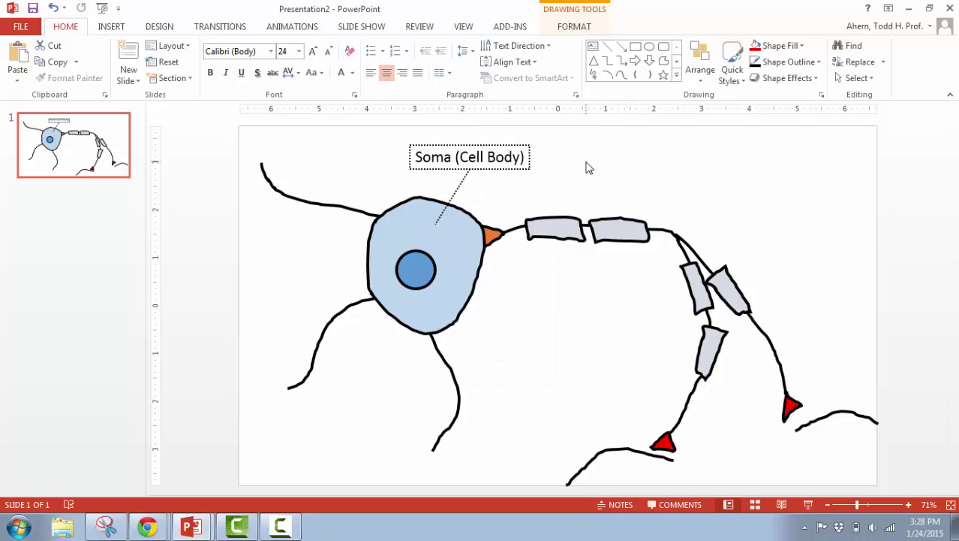
Step: Duplicate the grouped soma label, place its pointer on the outermost gray segment of the right branch, and change its text to "Myelin Sheath"
{"action": "left_click", "coordinate": [523, 145]}
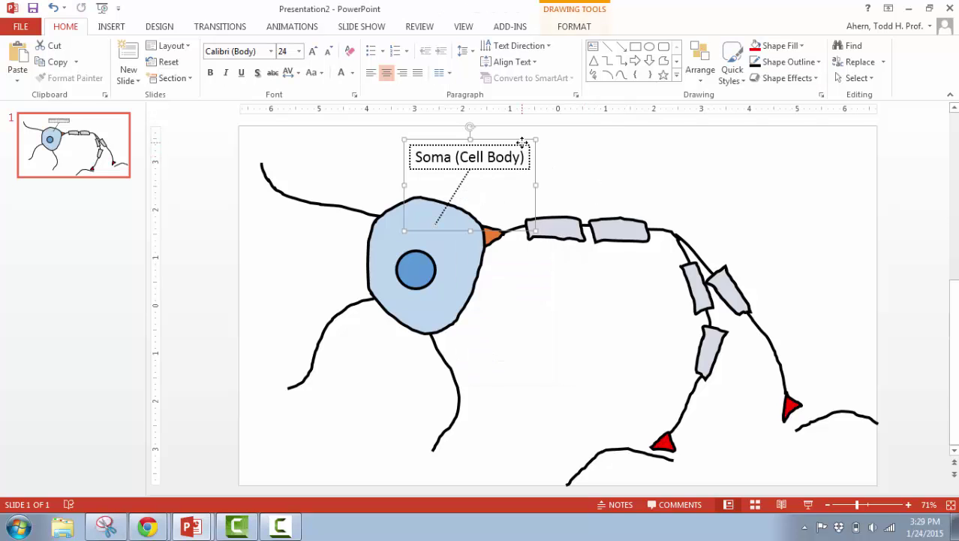
{"action": "key", "text": "ctrl+c"}
{"action": "key", "text": "ctrl+v"}
{"action": "left_click_drag", "start_coordinate": [521, 143], "coordinate": [812, 201]}
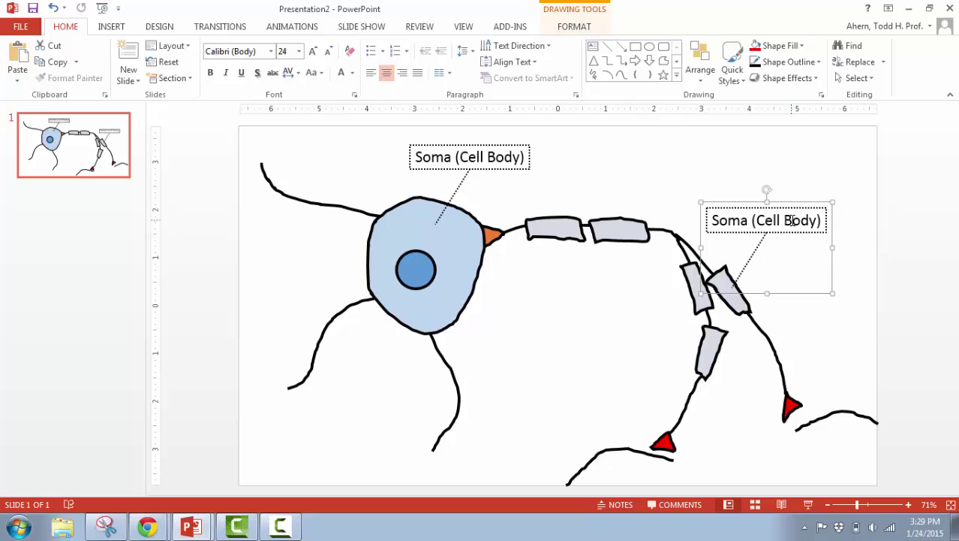
{"action": "triple_click", "coordinate": [791, 220]}
{"action": "type", "text": "Myel"}
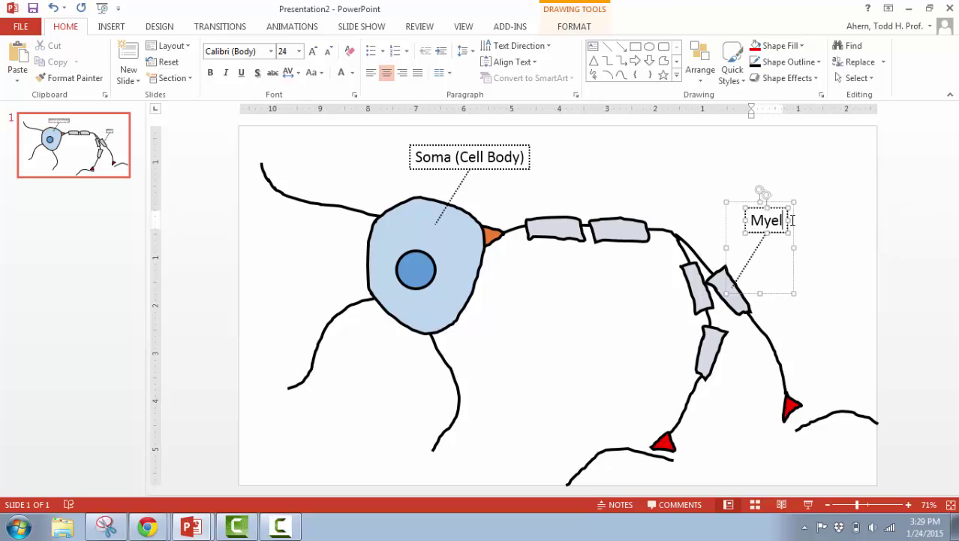
{"action": "type", "text": "in Sheath"}
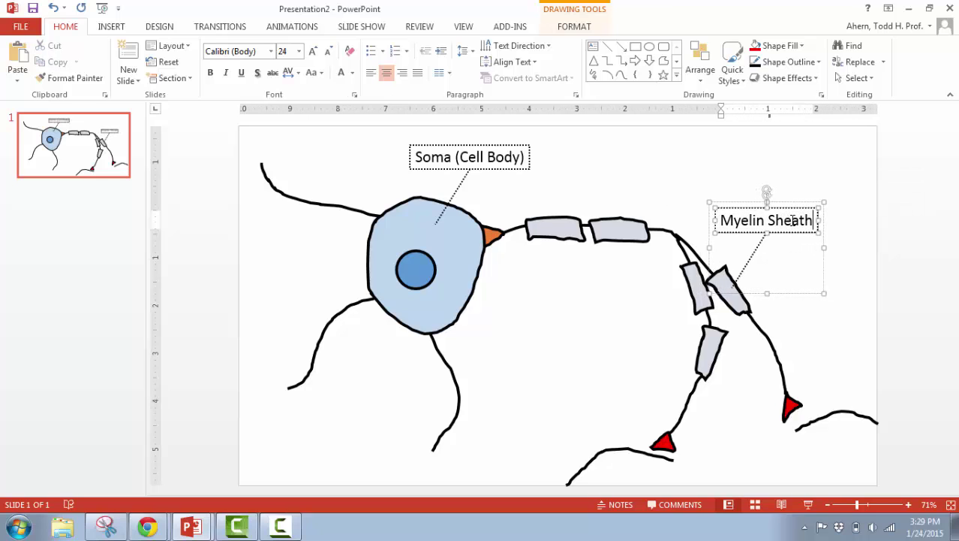
{"action": "left_click", "coordinate": [833, 187]}
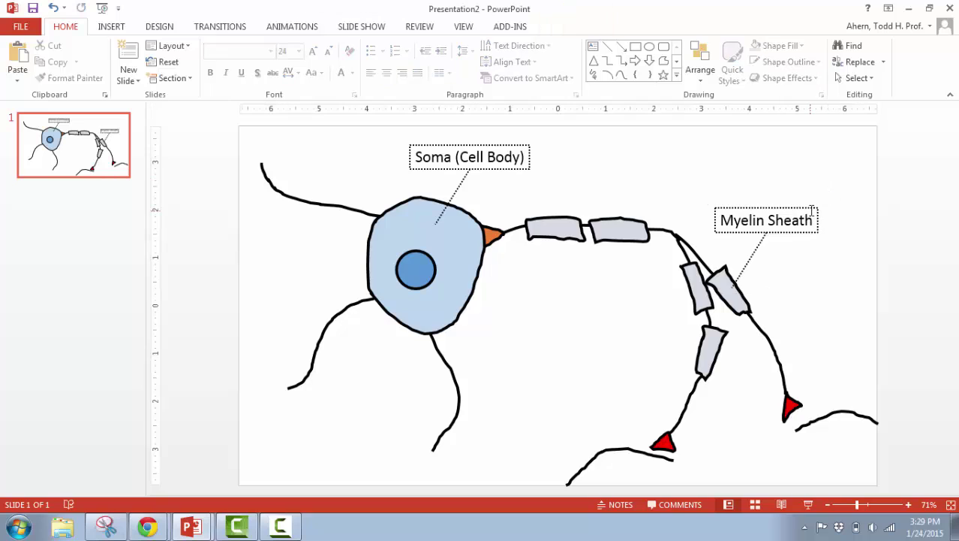
Step: Duplicate the "Myelin Sheath" label, place its pointer at the gap between the two upper gray segments, and change its text to "Node of Ranvier"
{"action": "left_click", "coordinate": [810, 208]}
{"action": "key", "text": "ctrl+v"}
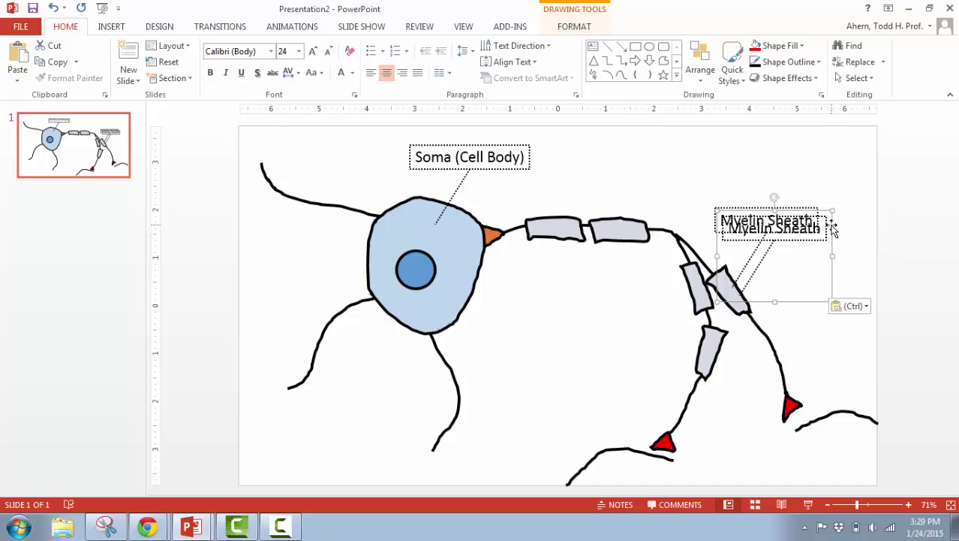
{"action": "left_click_drag", "start_coordinate": [833, 226], "coordinate": [677, 149]}
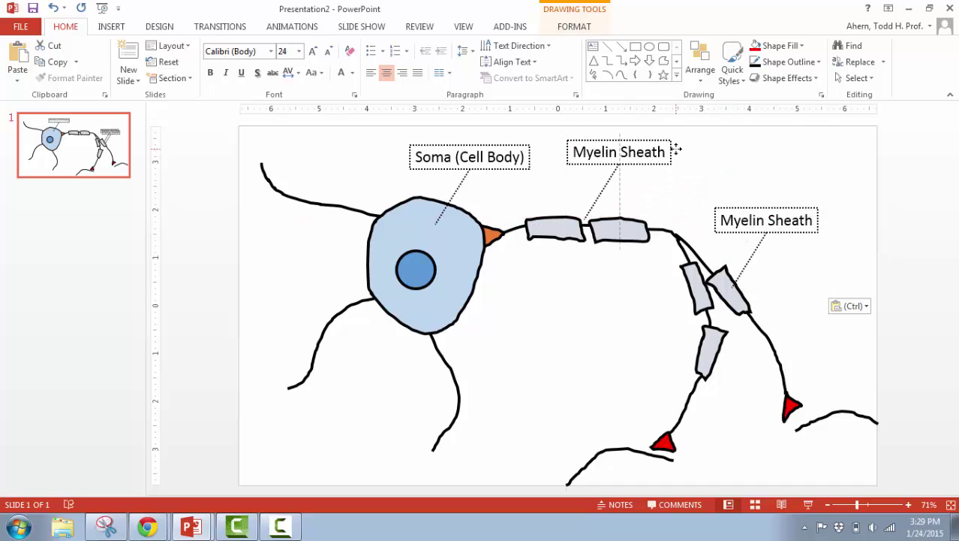
{"action": "triple_click", "coordinate": [634, 160]}
{"action": "type", "text": "Node of"}
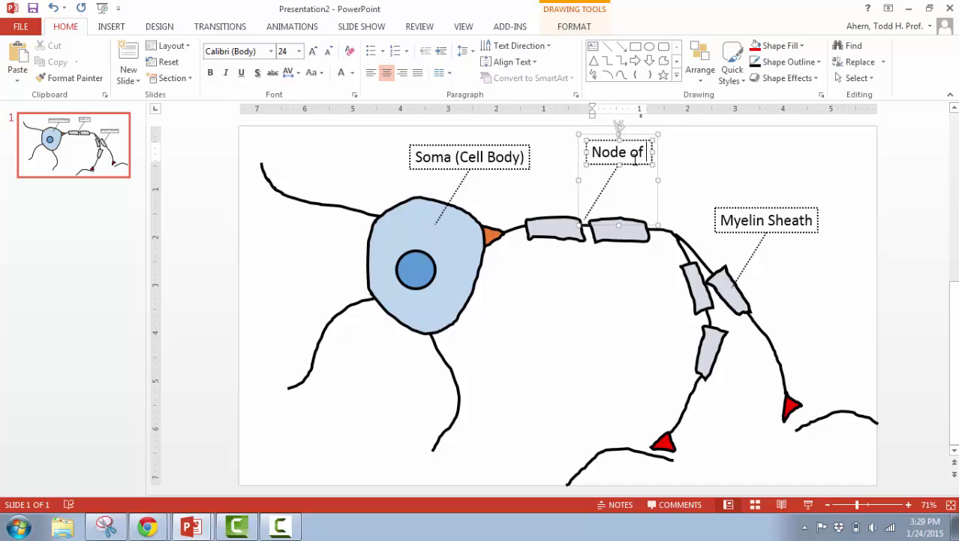
{"action": "type", "text": " Ranvier"}
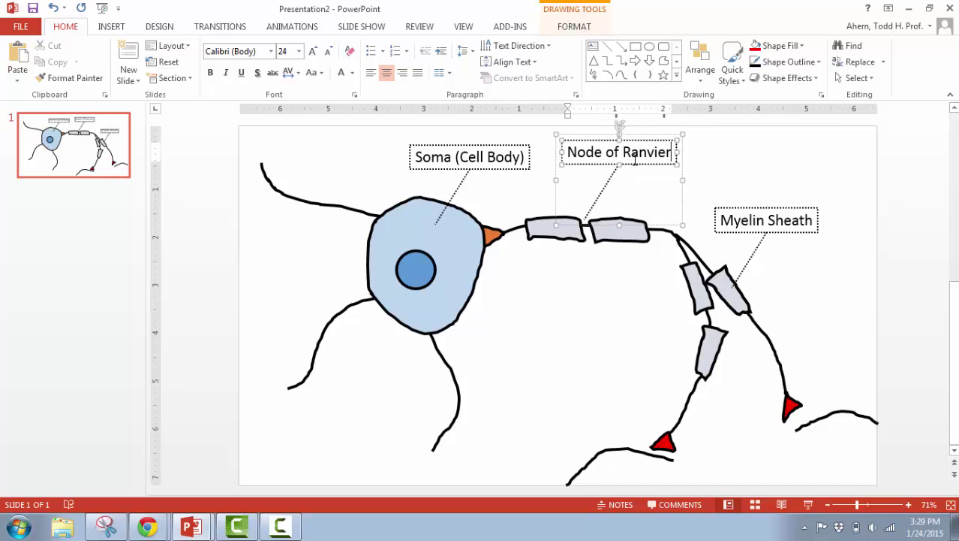
{"action": "left_click", "coordinate": [714, 193]}
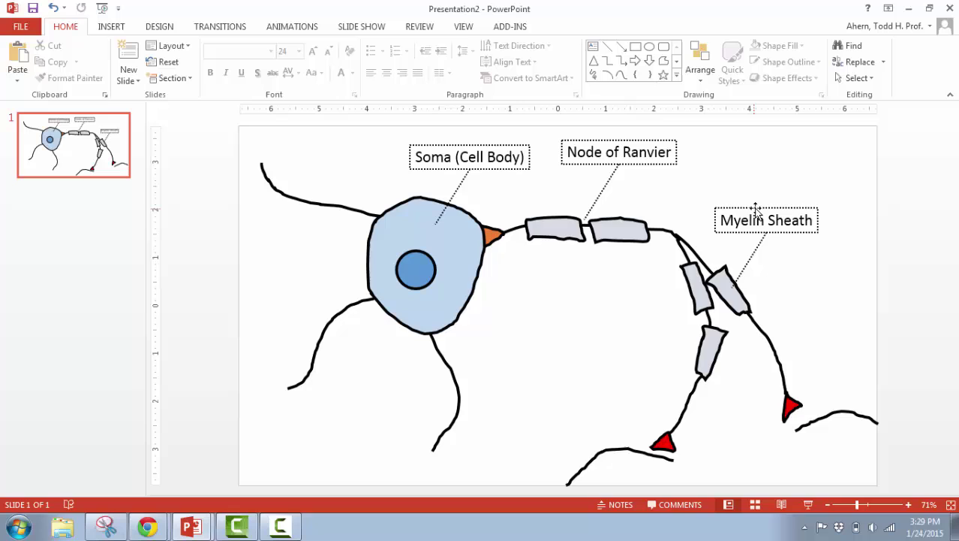
Step: Duplicate the "Myelin Sheath" label with its pointer and place the copy above the point where the axon branches
{"action": "left_click", "coordinate": [756, 203]}
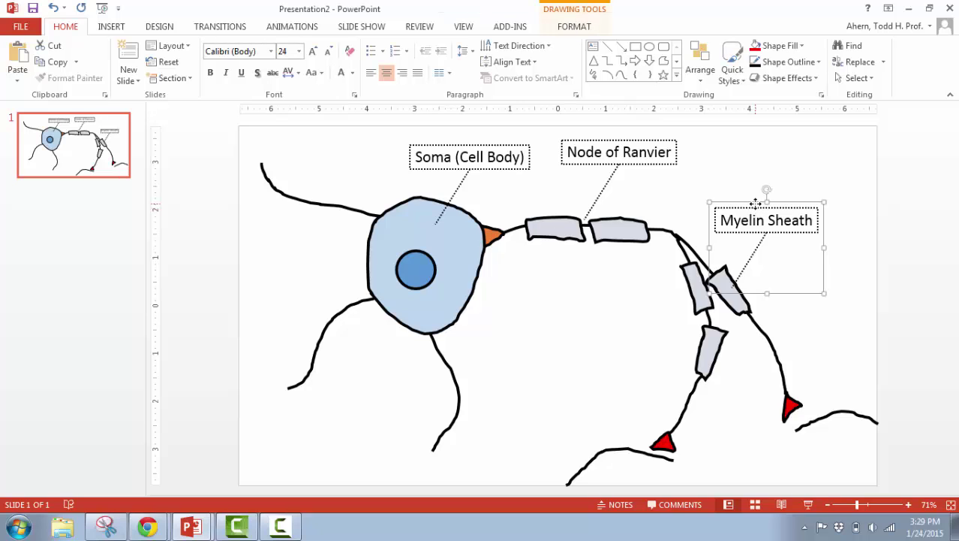
{"action": "key", "text": "ctrl+c"}
{"action": "key", "text": "ctrl+v"}
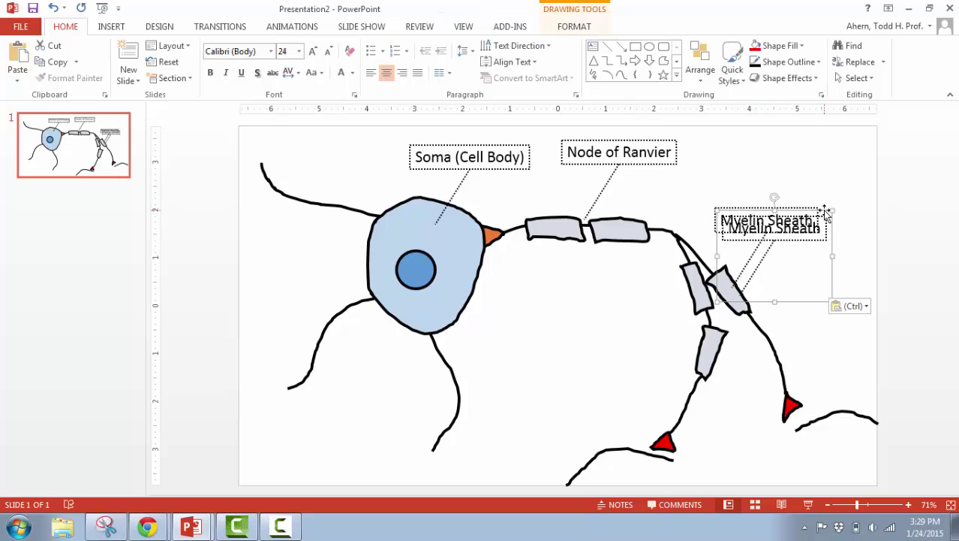
{"action": "left_click_drag", "start_coordinate": [824, 213], "coordinate": [771, 163]}
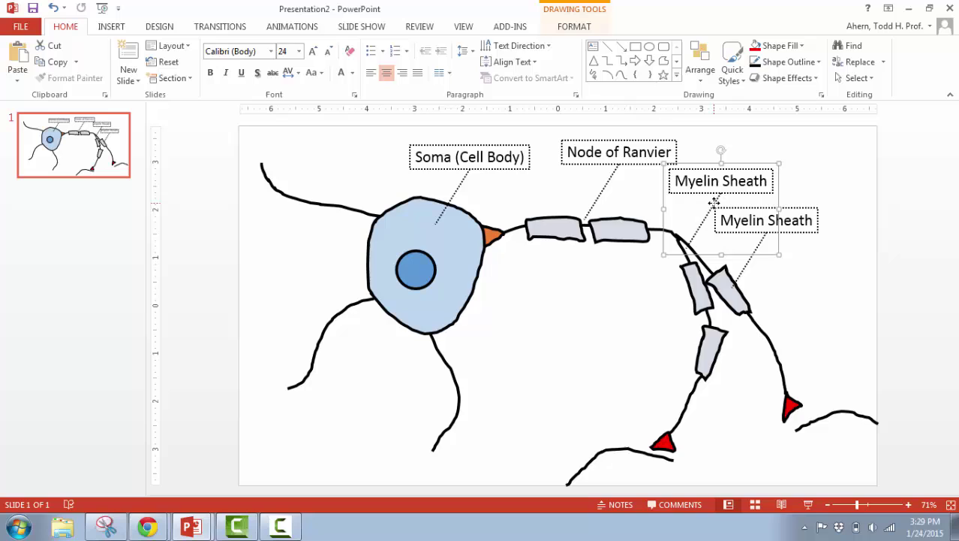
Step: Adjust both ends of the copied label's pointer so it runs from the box's lower edge to the axon's right branch
{"action": "left_click_drag", "start_coordinate": [718, 199], "coordinate": [699, 195]}
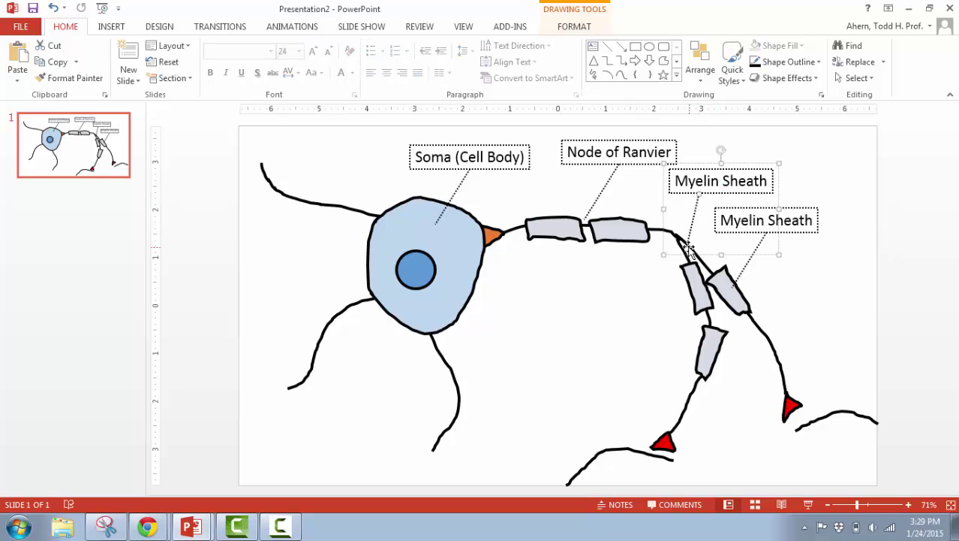
{"action": "mouse_move", "coordinate": [689, 242]}
{"action": "left_mouse_down"}
{"action": "mouse_move", "coordinate": [699, 246]}
{"action": "mouse_move", "coordinate": [692, 250]}
{"action": "left_mouse_up"}
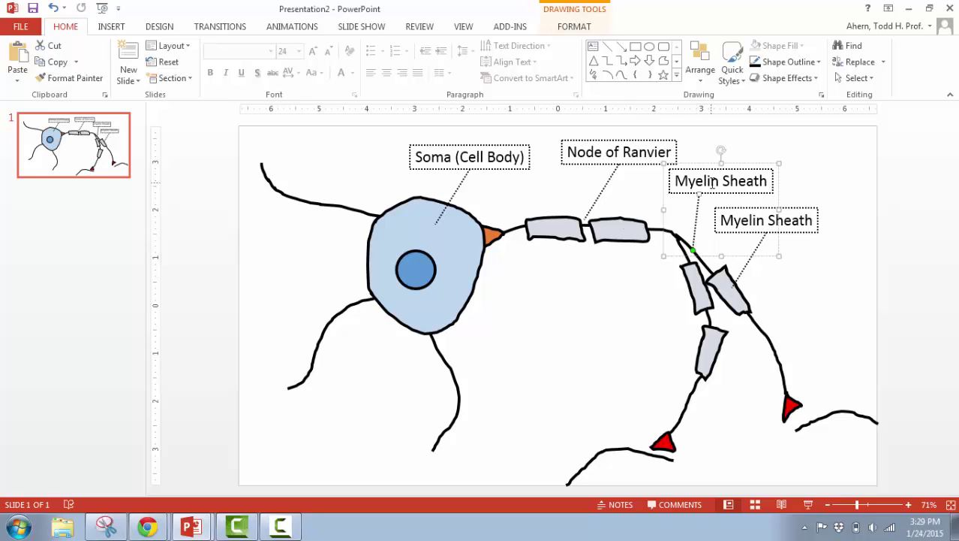
{"action": "left_click", "coordinate": [827, 165]}
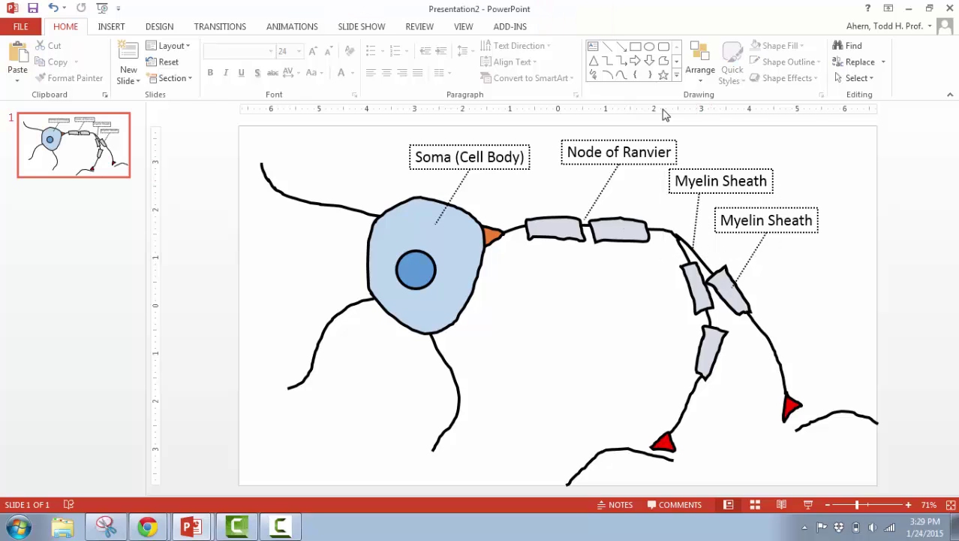
Step: Draw a second pointer line between the copied label and the axon's left branch, and give it the first pointer's dotted style with Format Painter
{"action": "left_click", "coordinate": [607, 48]}
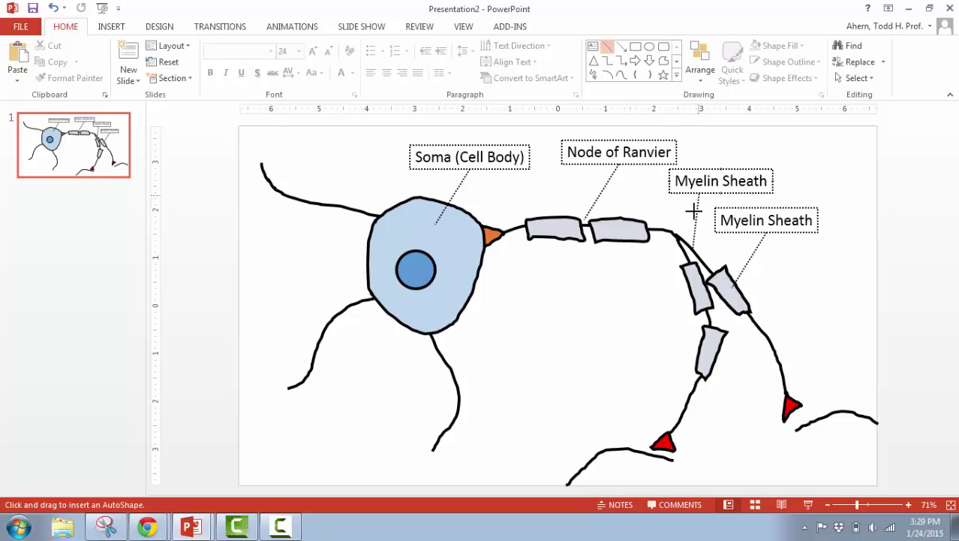
{"action": "left_click_drag", "start_coordinate": [684, 246], "coordinate": [699, 194]}
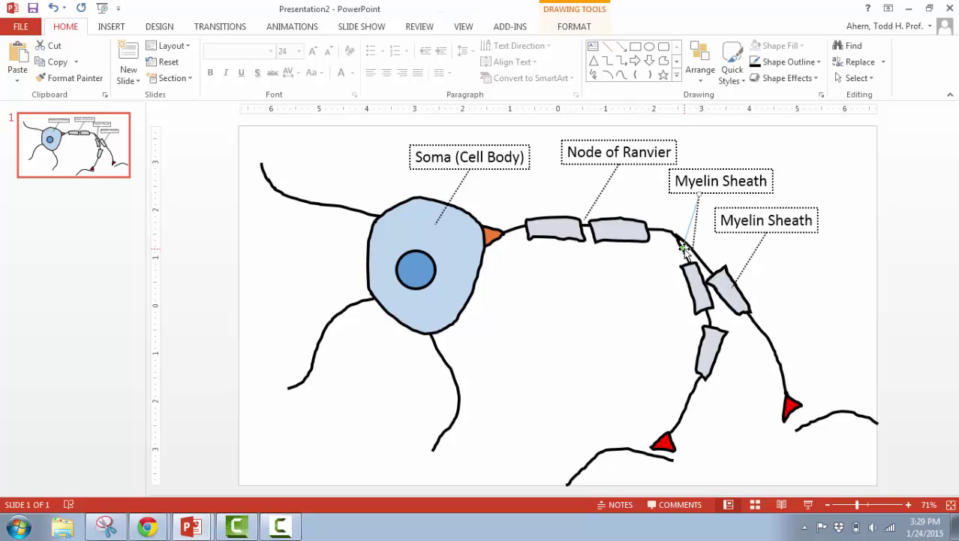
{"action": "left_click", "coordinate": [695, 227]}
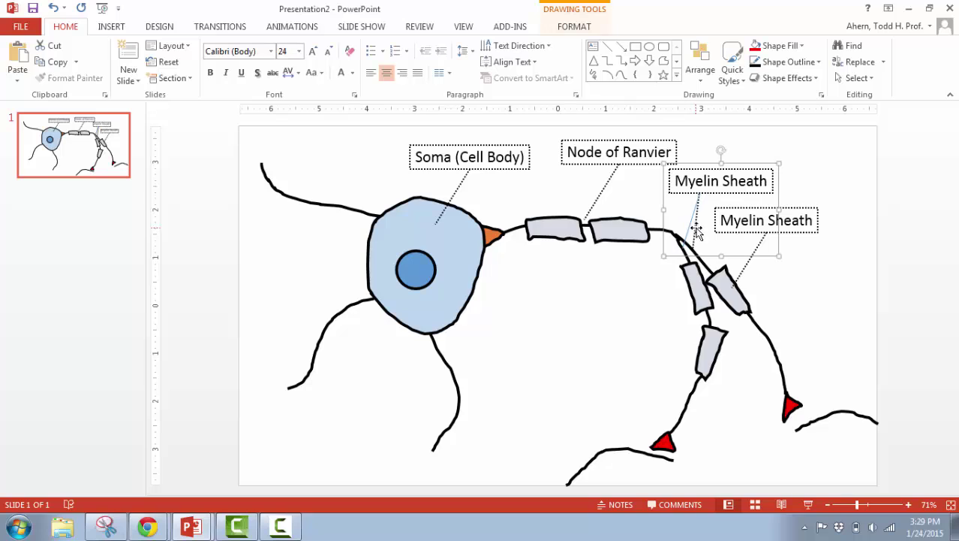
{"action": "left_click", "coordinate": [696, 227]}
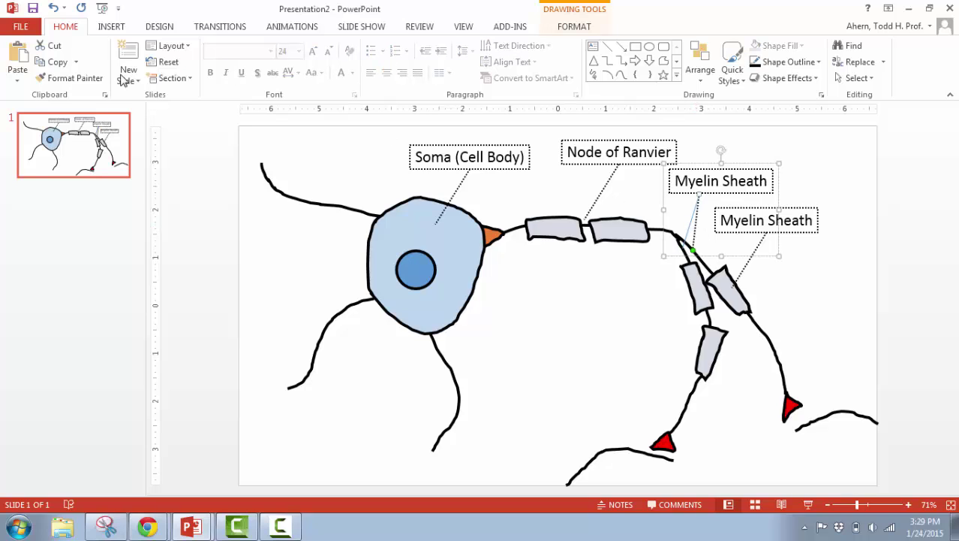
{"action": "left_click", "coordinate": [71, 78]}
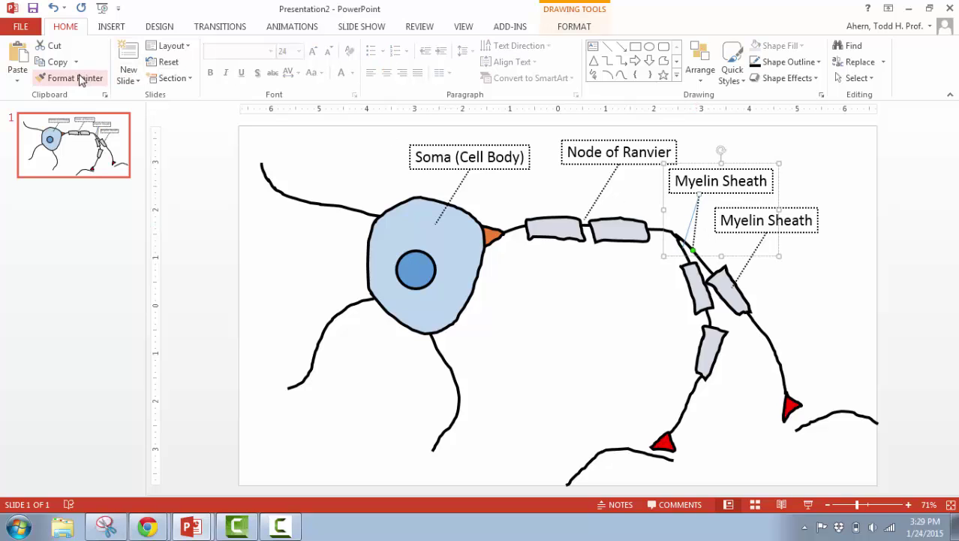
{"action": "left_click", "coordinate": [692, 229]}
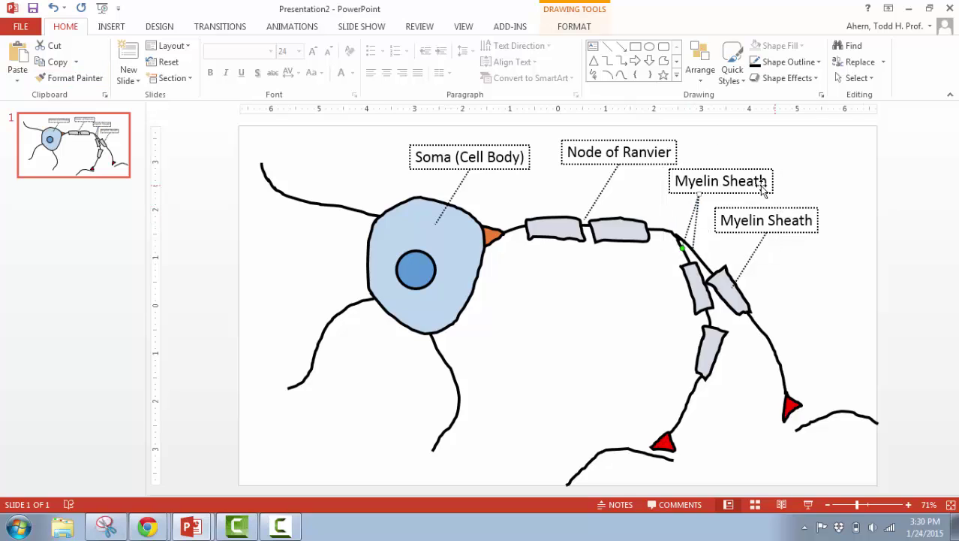
Step: Replace the text of the two-pointer label above the axon's branch point with "Collaterals"
{"action": "left_click_drag", "start_coordinate": [675, 181], "coordinate": [722, 181]}
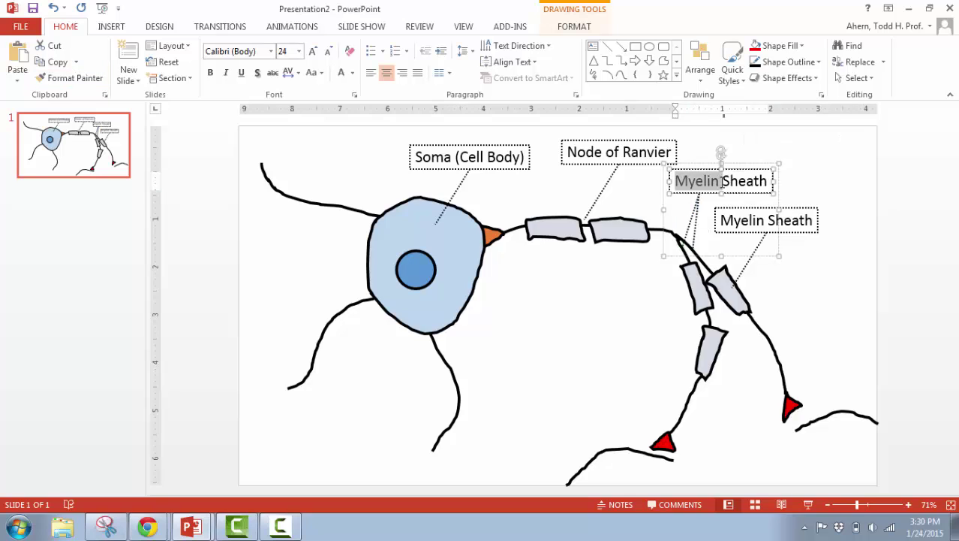
{"action": "key", "text": "Delete"}
{"action": "key", "text": "Delete"}
{"action": "key", "text": "Delete"}
{"action": "key", "text": "Delete"}
{"action": "key", "text": "Delete"}
{"action": "key", "text": "Delete"}
{"action": "key", "text": "Delete"}
{"action": "key", "text": "Delete"}
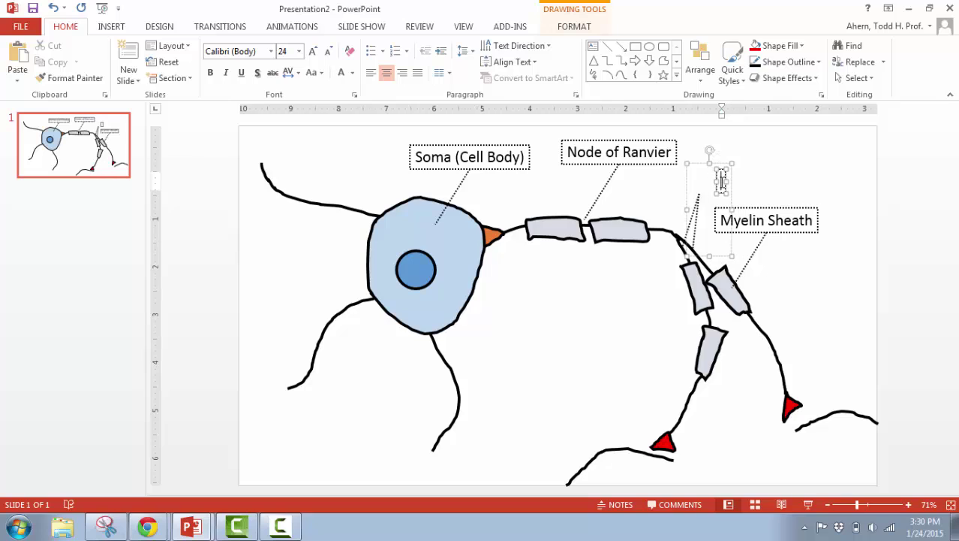
{"action": "type", "text": "Collat"}
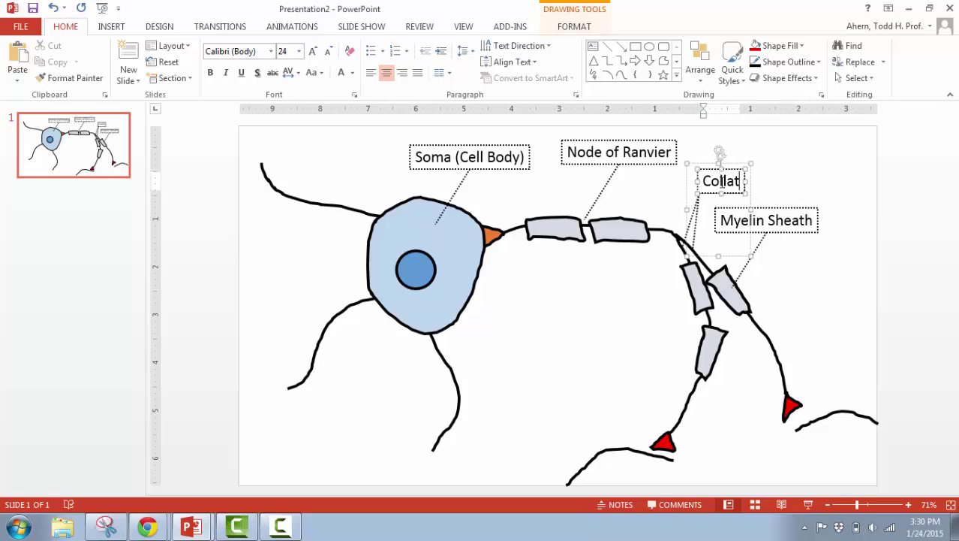
{"action": "key", "text": "BackSpace"}
{"action": "key", "text": "BackSpace"}
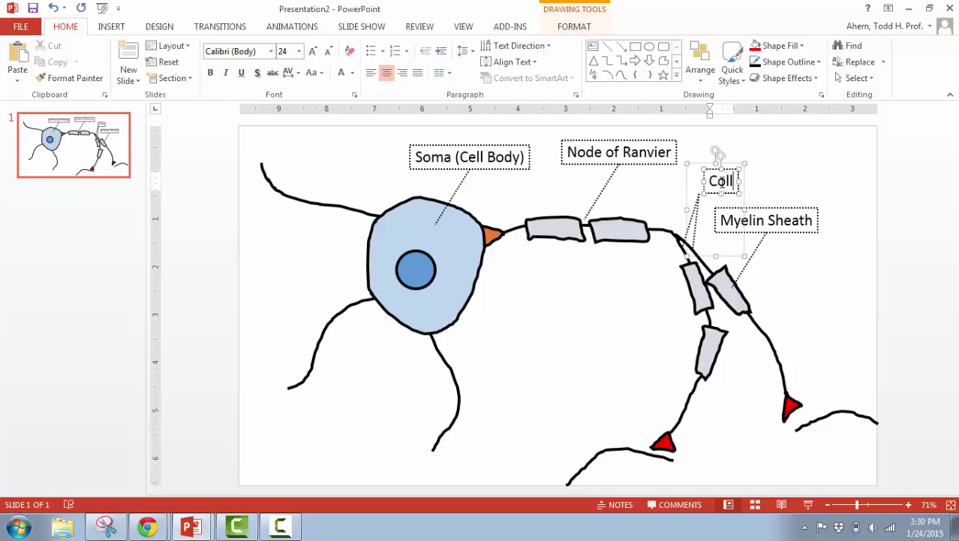
{"action": "type", "text": "aterals"}
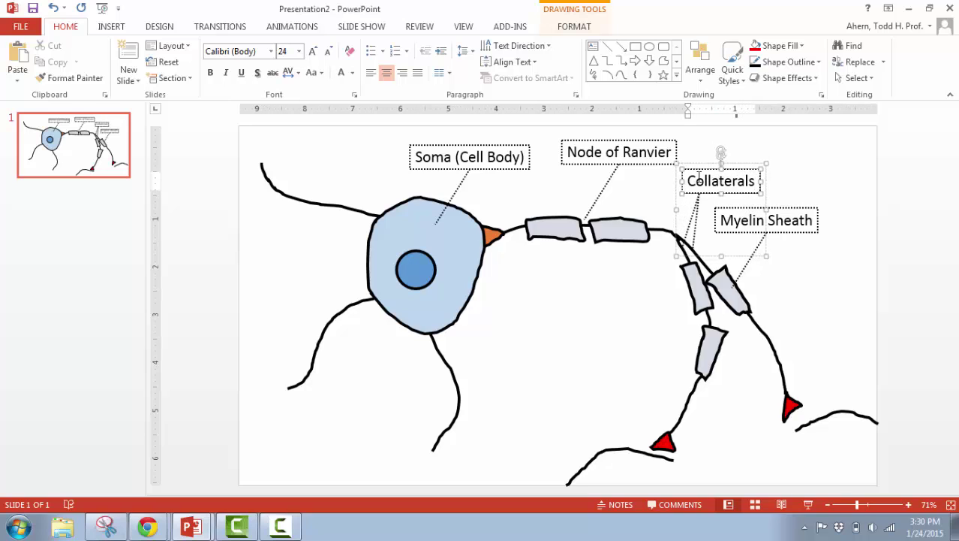
{"action": "left_click_drag", "start_coordinate": [698, 178], "coordinate": [818, 171]}
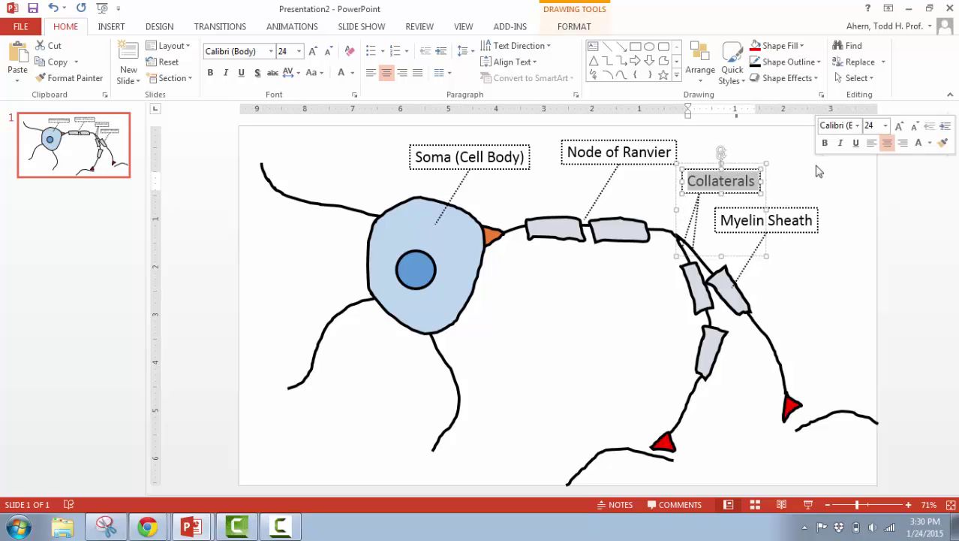
{"action": "left_click", "coordinate": [805, 180]}
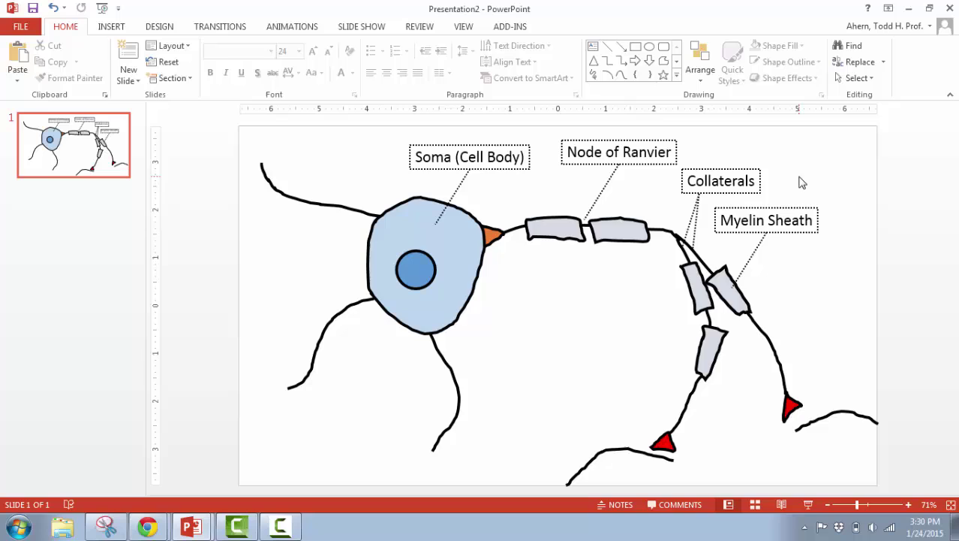
Step: Duplicate only the "Collaterals" text box and place the copy left of the lower branch, above the lower-left red terminal
{"action": "left_click", "coordinate": [732, 171]}
{"action": "key", "text": "ctrl+c"}
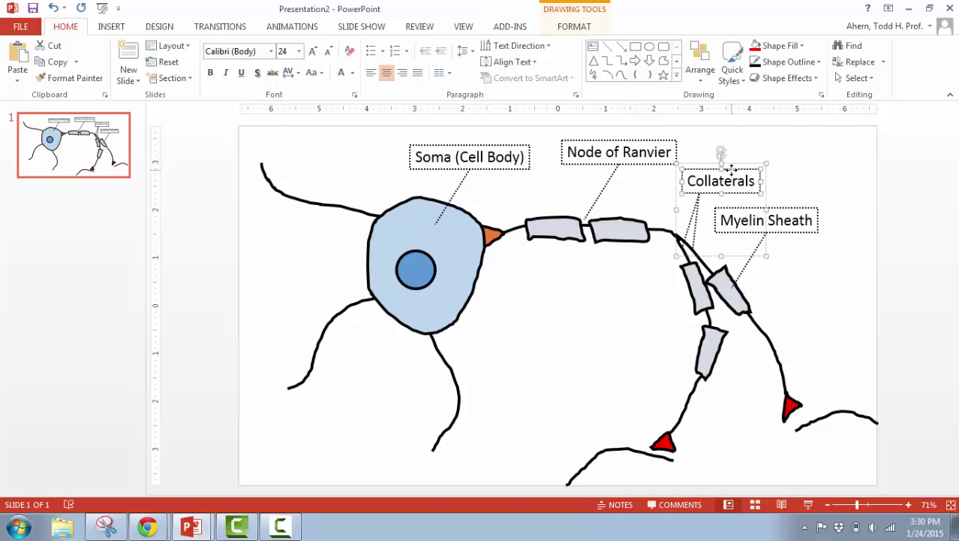
{"action": "key", "text": "ctrl+v"}
{"action": "left_click_drag", "start_coordinate": [762, 180], "coordinate": [639, 384]}
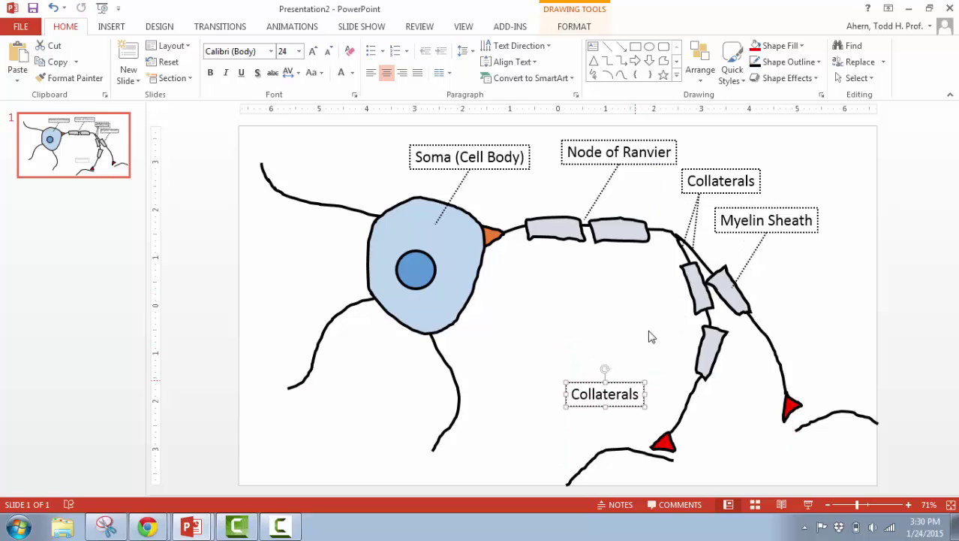
Step: Duplicate a "Collaterals" pointer line and fit the copy between the lower label's bottom edge and the lower-left red terminal
{"action": "left_click", "coordinate": [689, 224]}
{"action": "key", "text": "ctrl+c"}
{"action": "key", "text": "ctrl+v"}
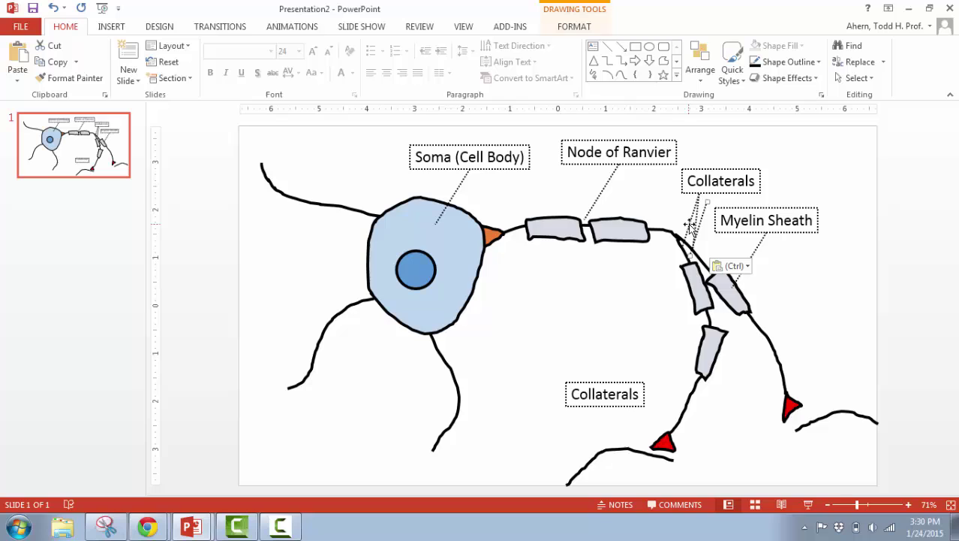
{"action": "left_click_drag", "start_coordinate": [689, 222], "coordinate": [644, 408]}
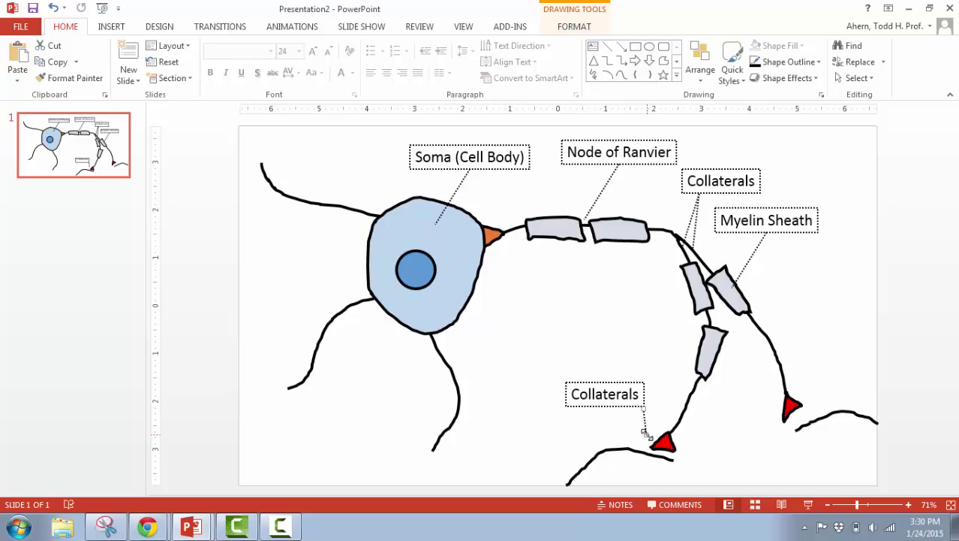
{"action": "left_click_drag", "start_coordinate": [644, 432], "coordinate": [659, 437]}
Step: Replace the text of the label above the lower-left red terminal with "Terminal Button"
{"action": "double_click", "coordinate": [610, 395]}
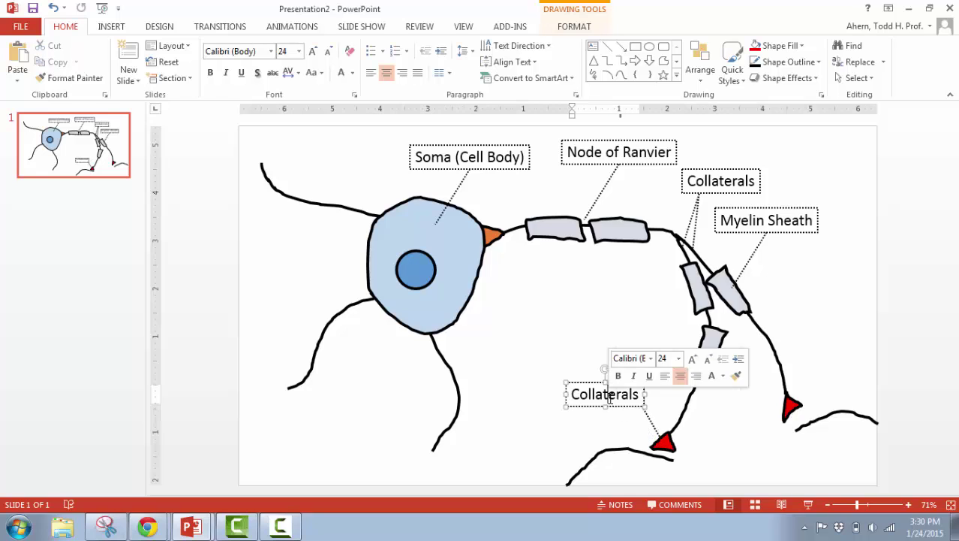
{"action": "key", "text": "BackSpace"}
{"action": "type", "text": "Terminal Buttton"}
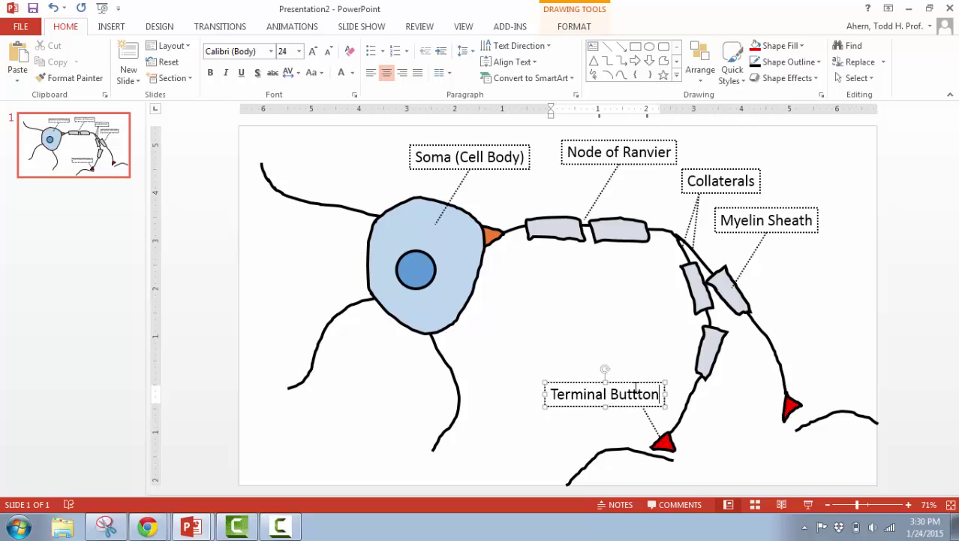
{"action": "left_click", "coordinate": [638, 398]}
{"action": "key", "text": "BackSpace"}
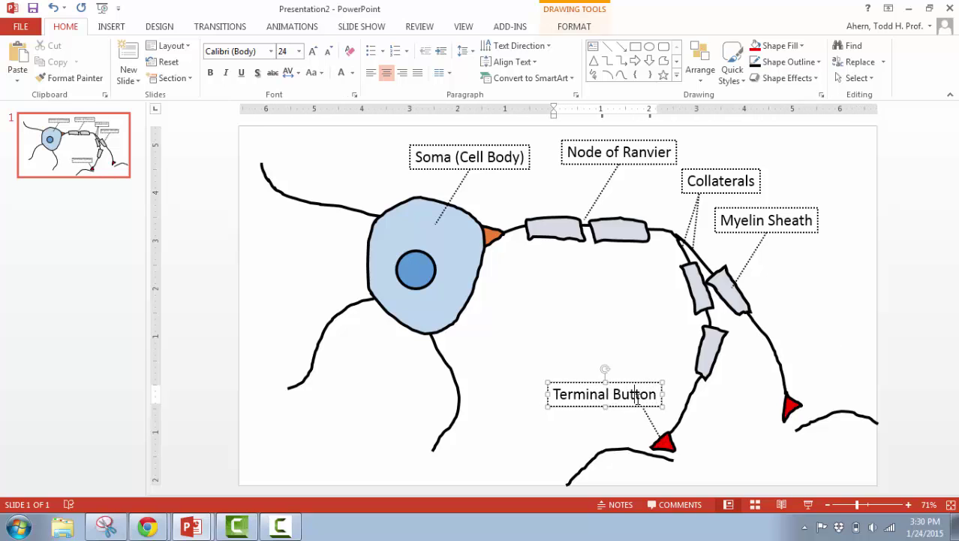
{"action": "left_click", "coordinate": [843, 318]}
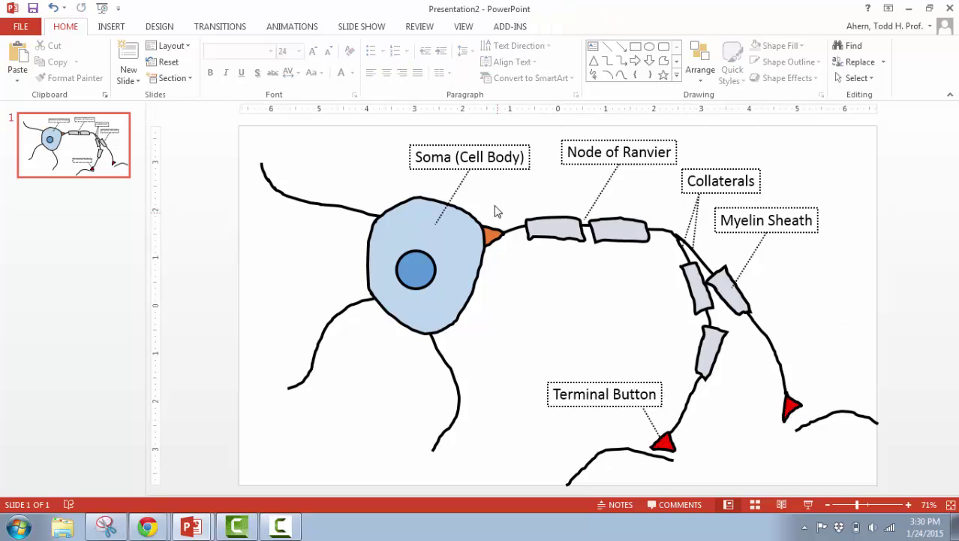
Step: Duplicate the "Soma (Cell Body)" label with its pointer, place the copy below the axon's first segment, and point it at the orange triangle
{"action": "left_click", "coordinate": [497, 146]}
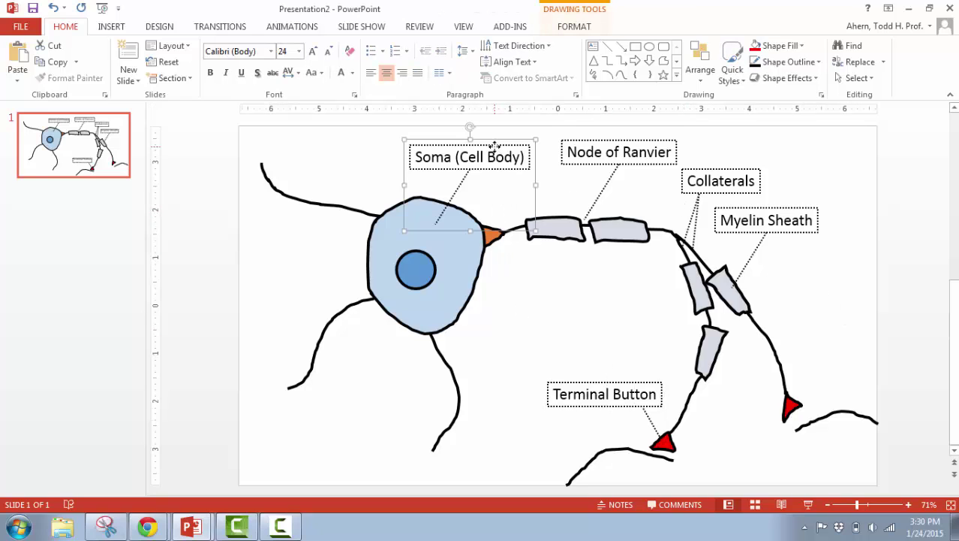
{"action": "key", "text": "ctrl+c"}
{"action": "key", "text": "ctrl+v"}
{"action": "left_click_drag", "start_coordinate": [527, 146], "coordinate": [600, 294]}
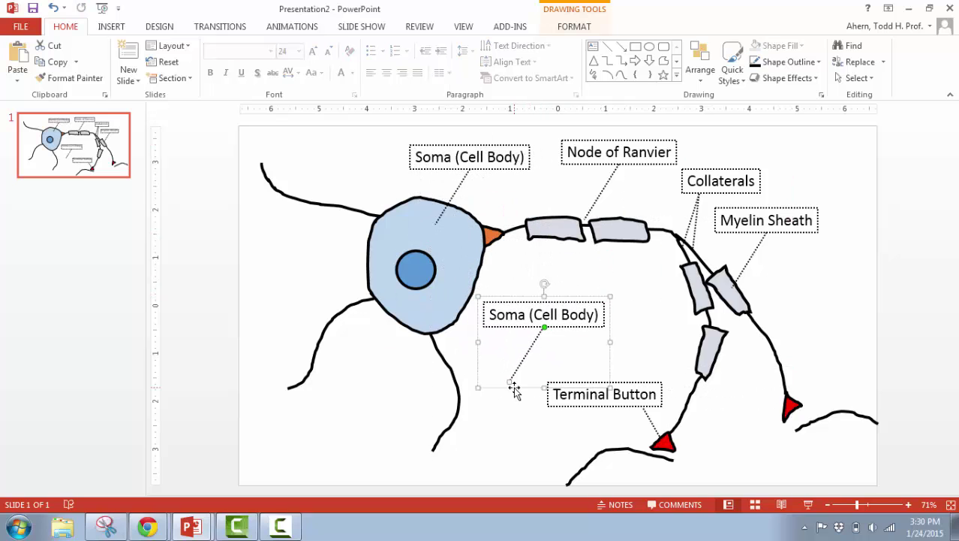
{"action": "left_click_drag", "start_coordinate": [510, 381], "coordinate": [495, 238]}
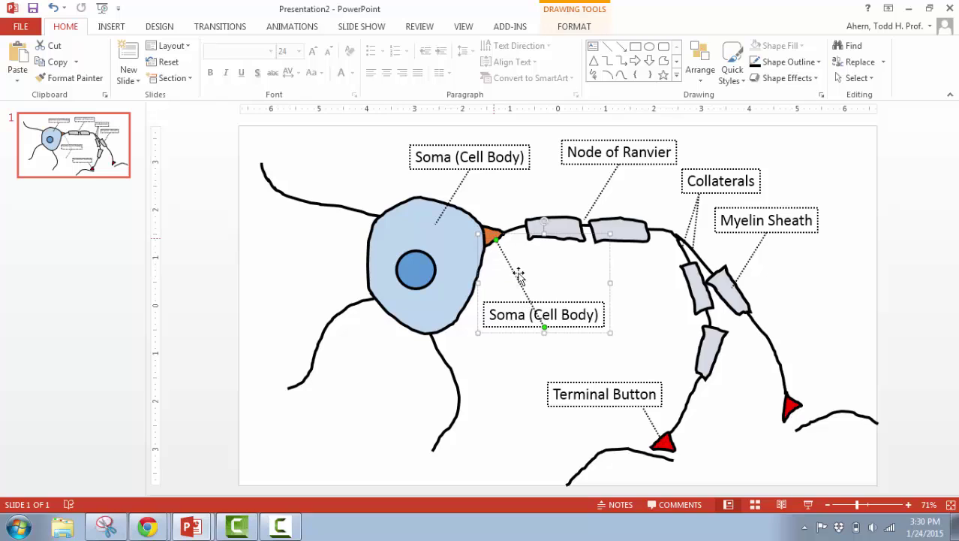
Step: Replace the text of the label pointing at the orange triangle with "Axon Hillock"
{"action": "left_click", "coordinate": [548, 311]}
{"action": "left_click_drag", "start_coordinate": [534, 314], "coordinate": [557, 318]}
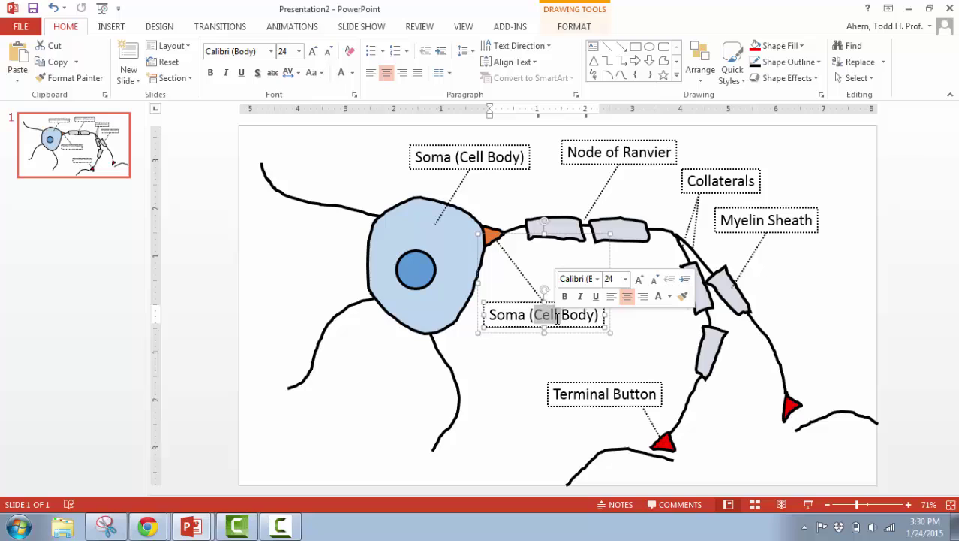
{"action": "triple_click", "coordinate": [557, 318]}
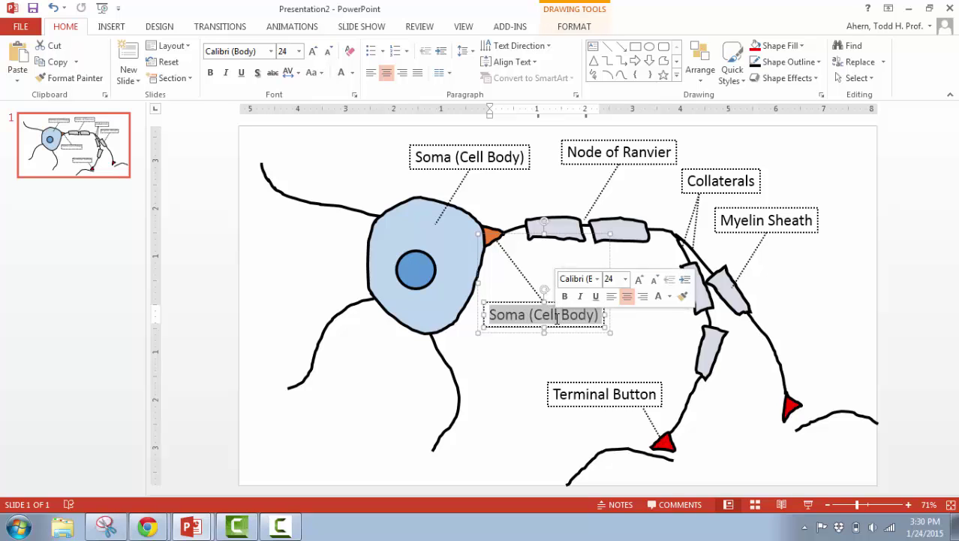
{"action": "type", "text": "Axon Hil"}
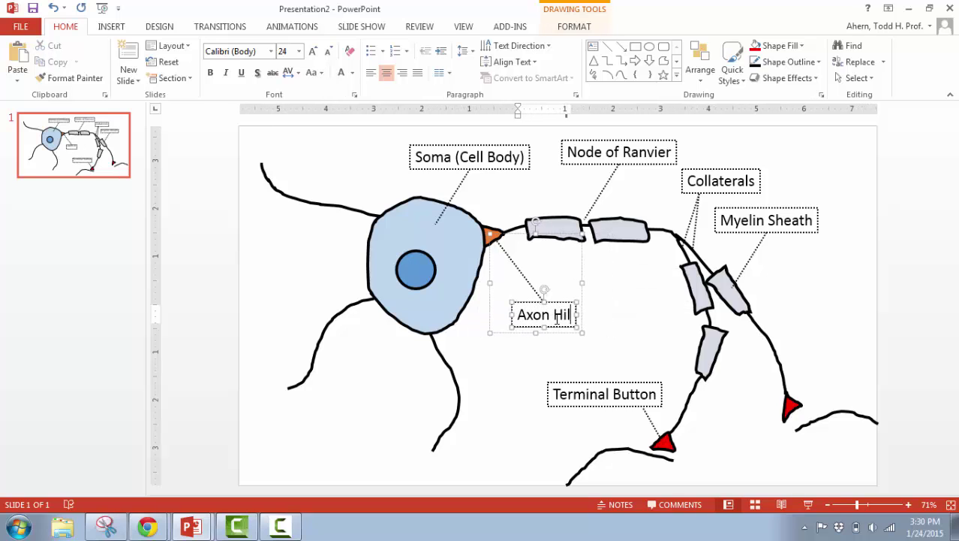
{"action": "type", "text": "ock"}
{"action": "key", "text": "BackSpace"}
{"action": "key", "text": "BackSpace"}
{"action": "key", "text": "BackSpace"}
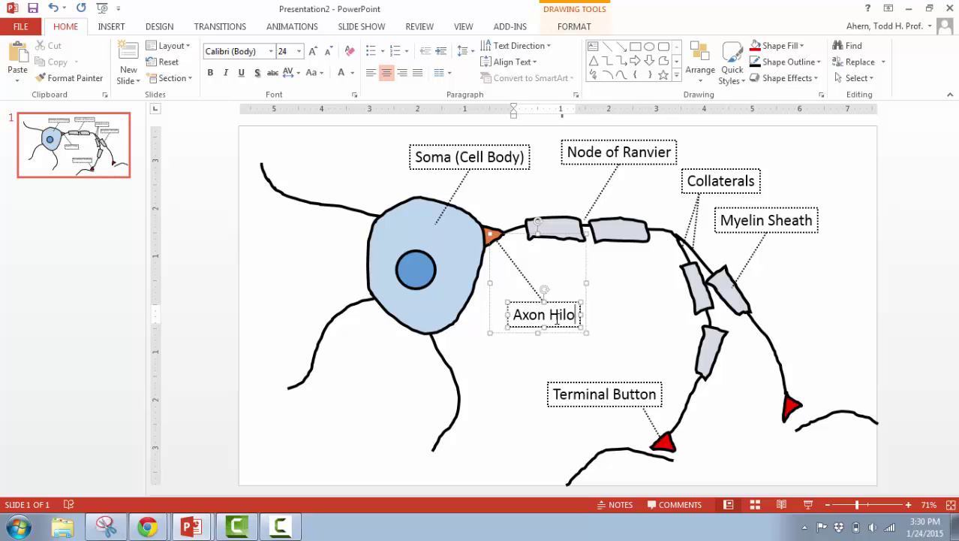
{"action": "type", "text": "lock"}
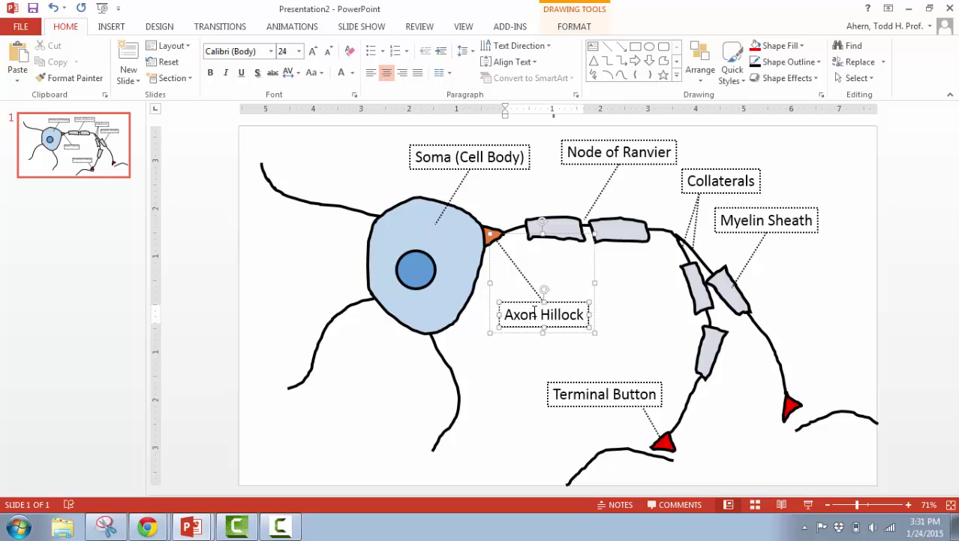
{"action": "left_click", "coordinate": [504, 379]}
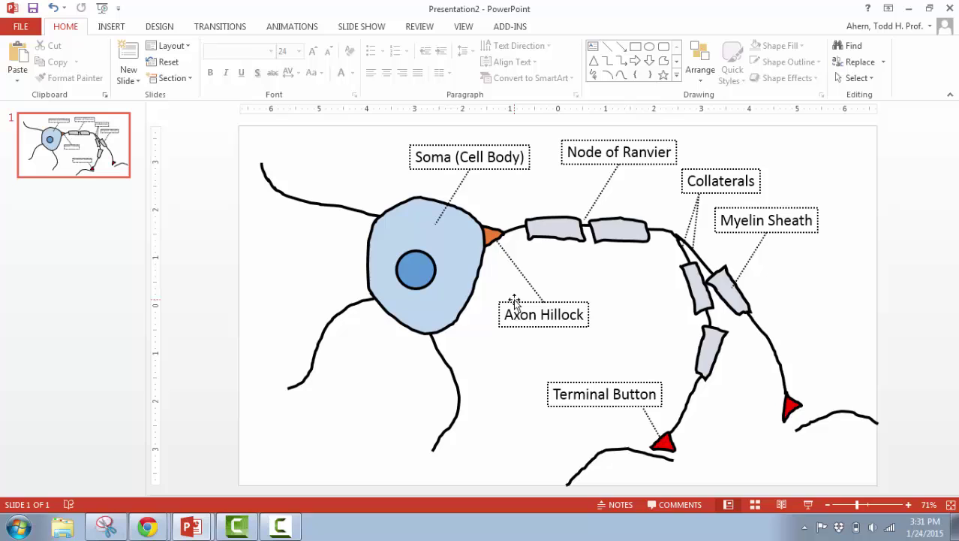
Step: Duplicate the "Axon Hillock" label with its pointer, place the copy left of the cell body, and point it at the upper-left dendrite
{"action": "left_click", "coordinate": [514, 299]}
{"action": "key", "text": "ctrl+c"}
{"action": "key", "text": "ctrl+v"}
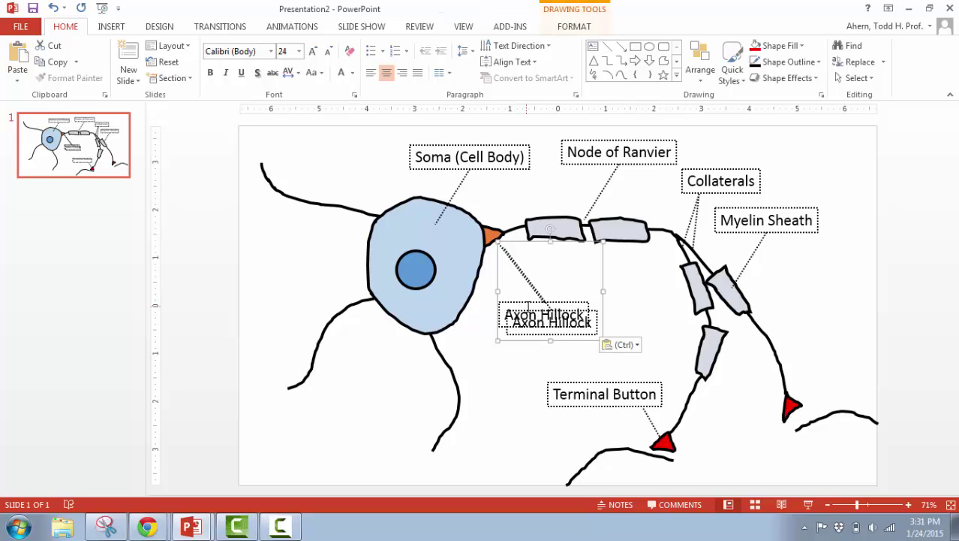
{"action": "left_click_drag", "start_coordinate": [597, 317], "coordinate": [342, 255]}
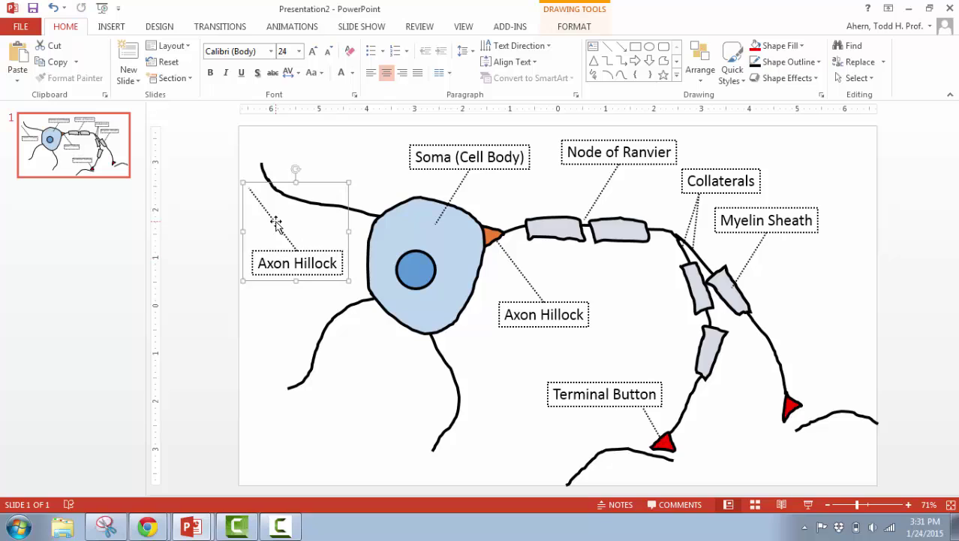
{"action": "left_click", "coordinate": [276, 223]}
{"action": "left_click_drag", "start_coordinate": [248, 185], "coordinate": [309, 202]}
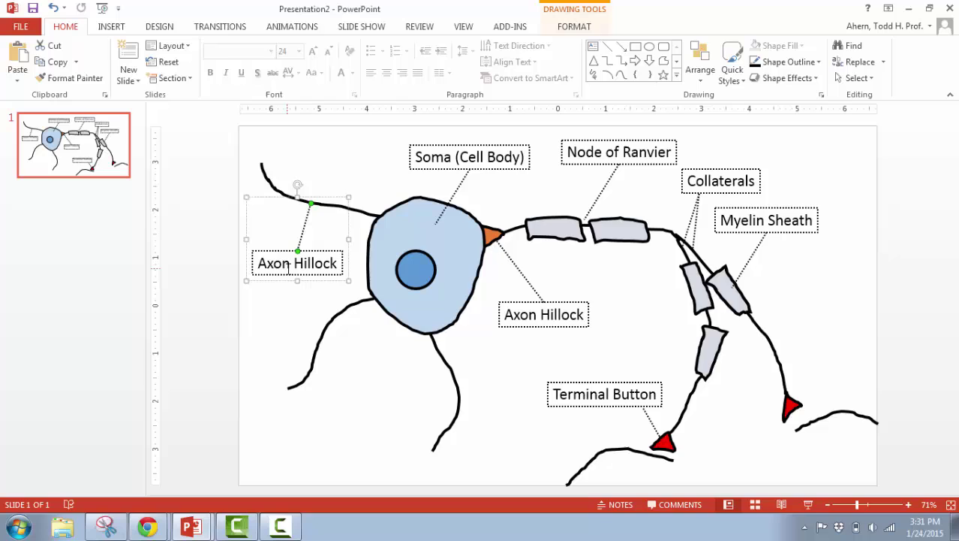
Step: Add a copied pointer from the label left of the cell body to the lower-left dendrite, and replace the label's text with "Dendrite"
{"action": "key", "text": "ctrl+v"}
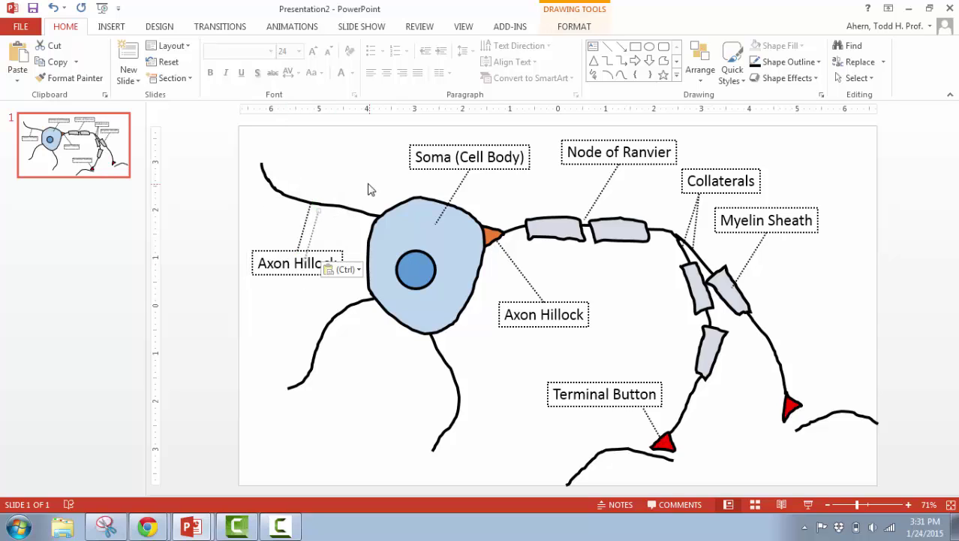
{"action": "left_click_drag", "start_coordinate": [316, 211], "coordinate": [324, 318]}
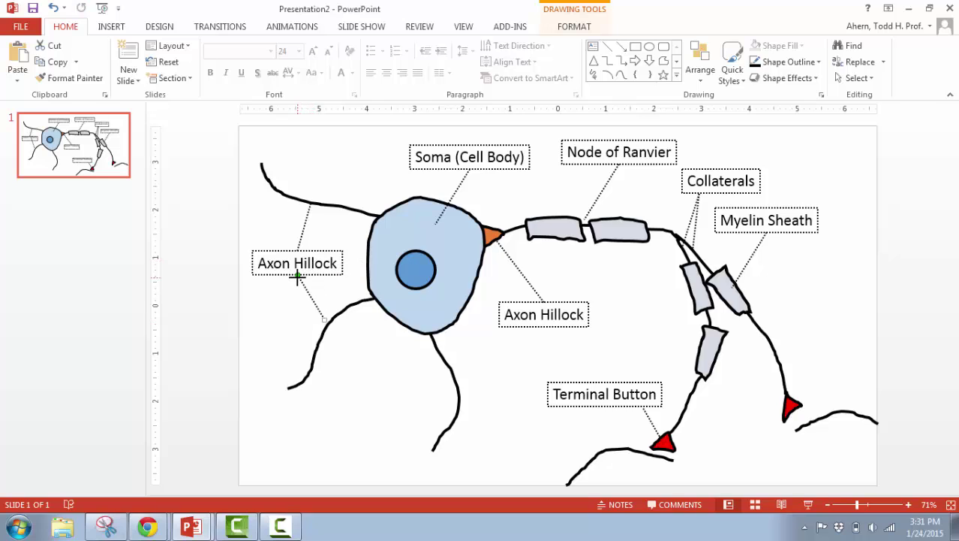
{"action": "triple_click", "coordinate": [297, 265]}
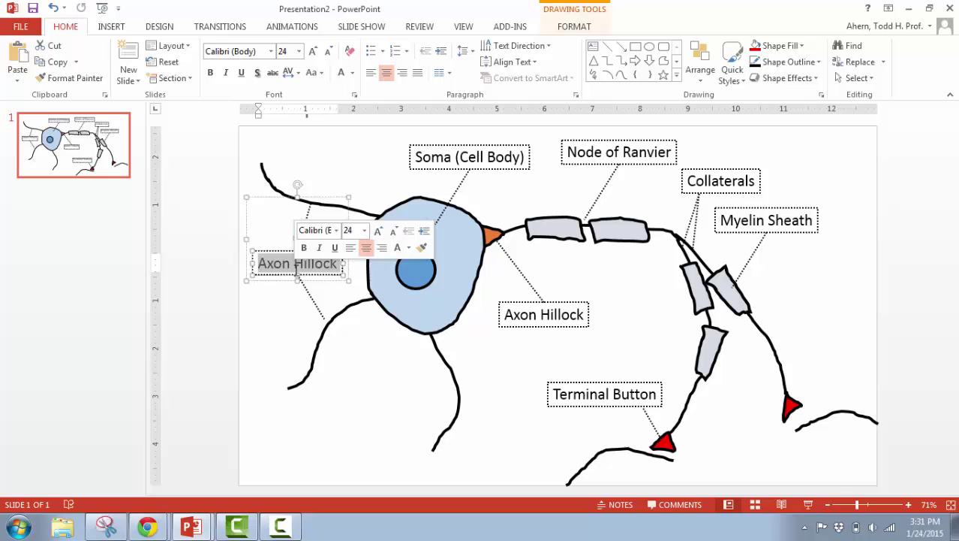
{"action": "type", "text": "Dendrite"}
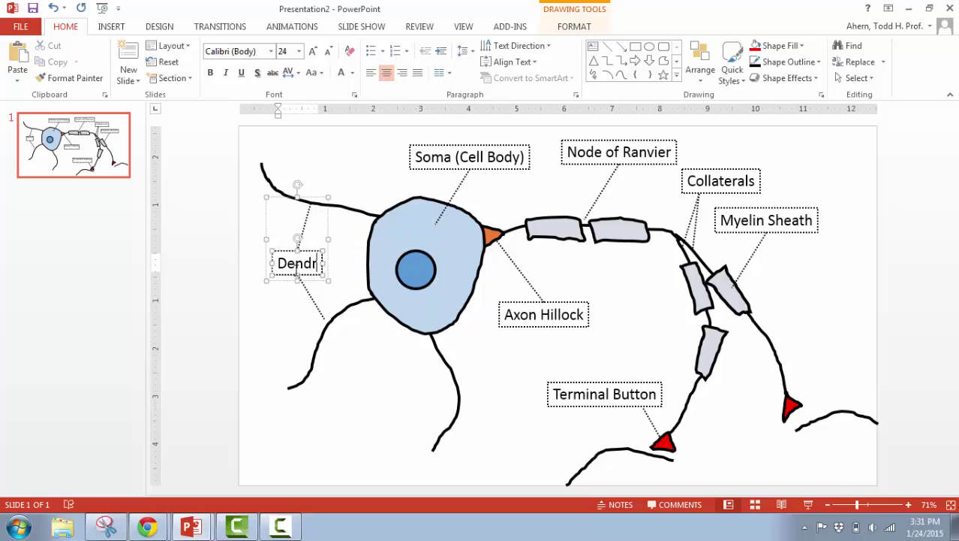
{"action": "left_click", "coordinate": [606, 295]}
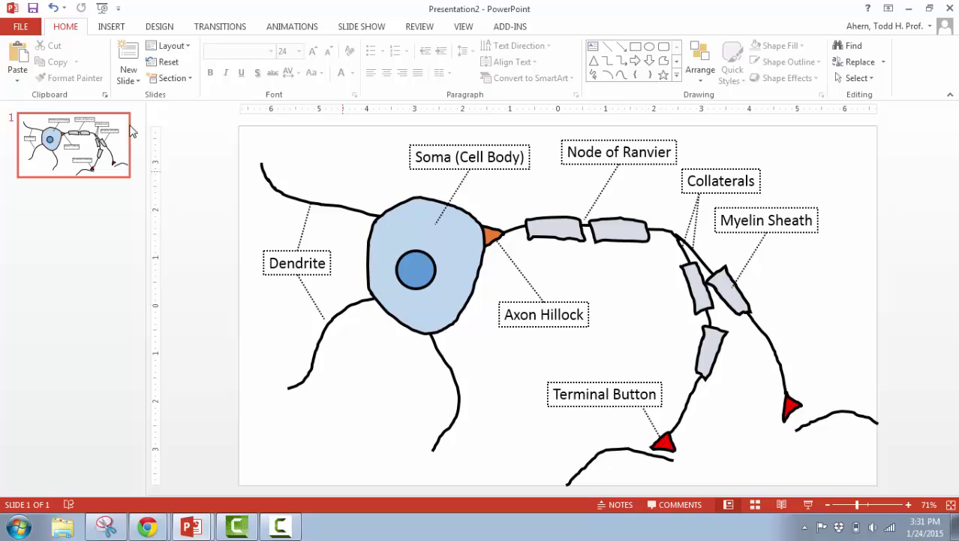
Step: Duplicate the neuron slide twice to make three identical slides
{"action": "right_click", "coordinate": [86, 133]}
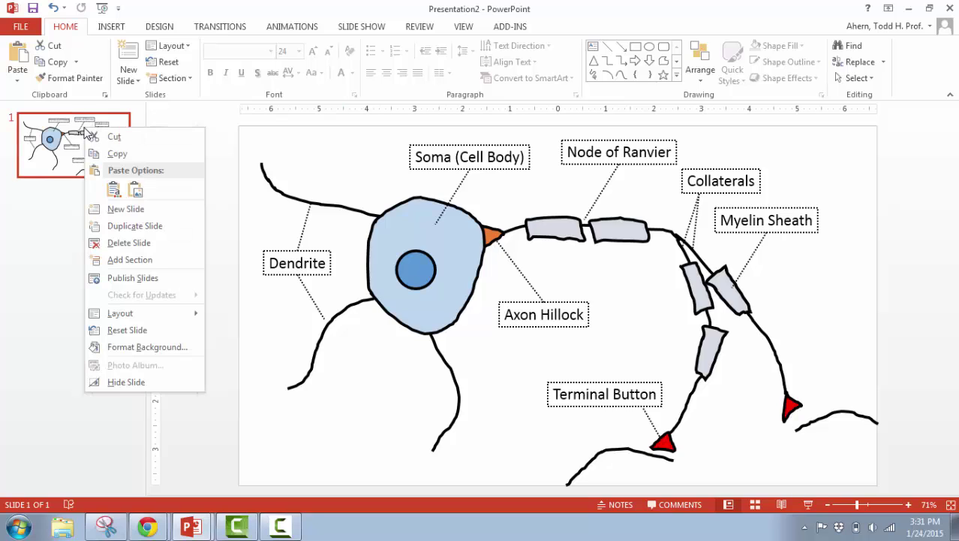
{"action": "left_click", "coordinate": [118, 226]}
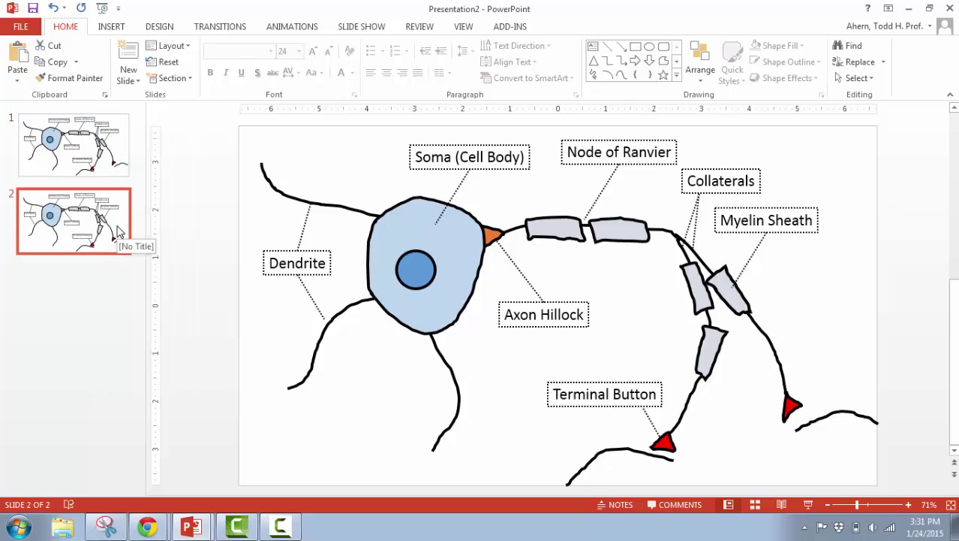
{"action": "right_click", "coordinate": [118, 233]}
{"action": "left_click", "coordinate": [150, 325]}
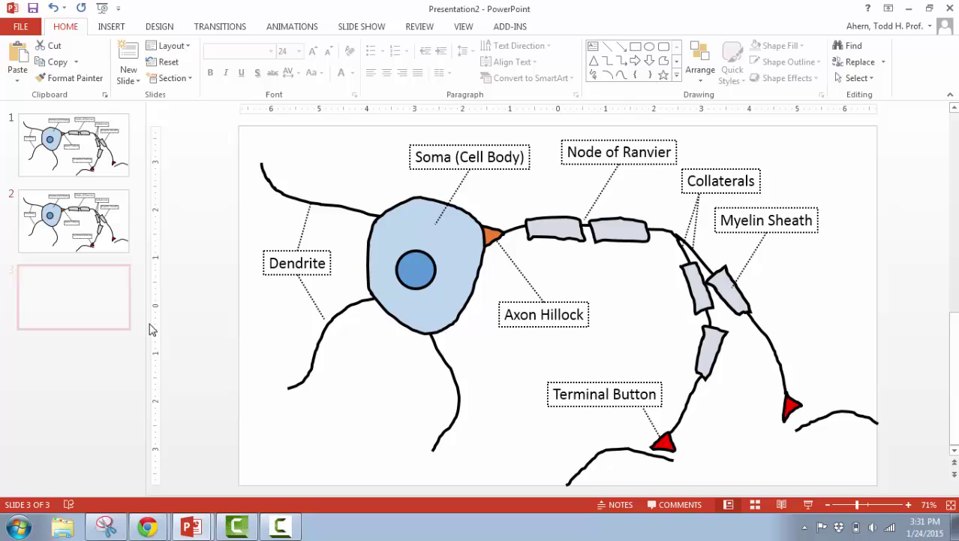
Step: On slide 2, select the drawing with all its labels and set the label text to white
{"action": "left_click", "coordinate": [100, 233]}
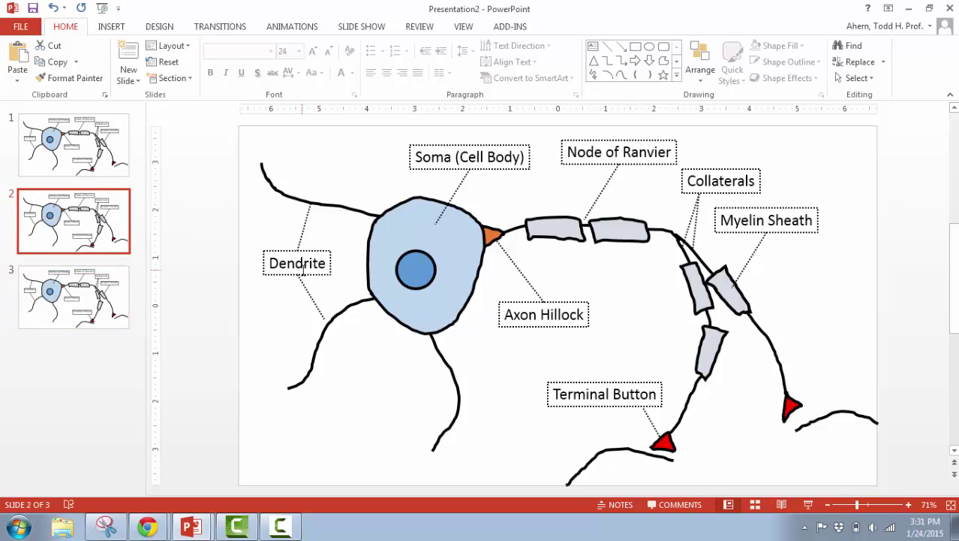
{"action": "mouse_move", "coordinate": [188, 122]}
{"action": "left_mouse_down"}
{"action": "mouse_move", "coordinate": [436, 226]}
{"action": "mouse_move", "coordinate": [879, 471]}
{"action": "mouse_move", "coordinate": [883, 462]}
{"action": "left_mouse_up"}
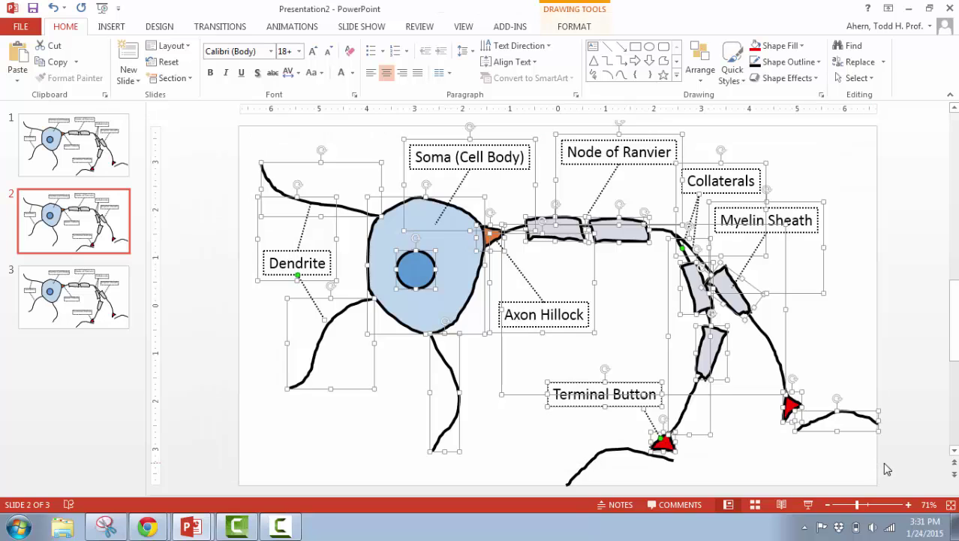
{"action": "left_click", "coordinate": [342, 73]}
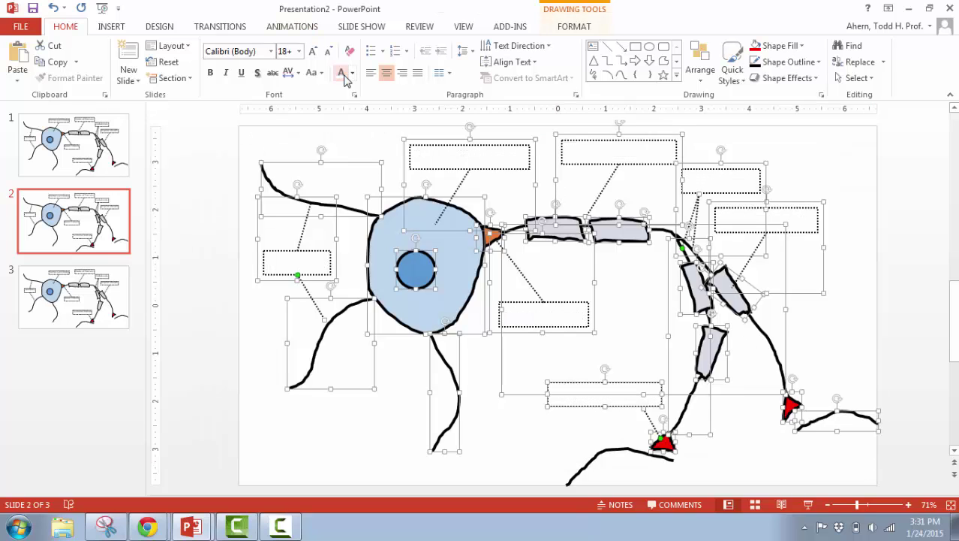
{"action": "left_click", "coordinate": [900, 235]}
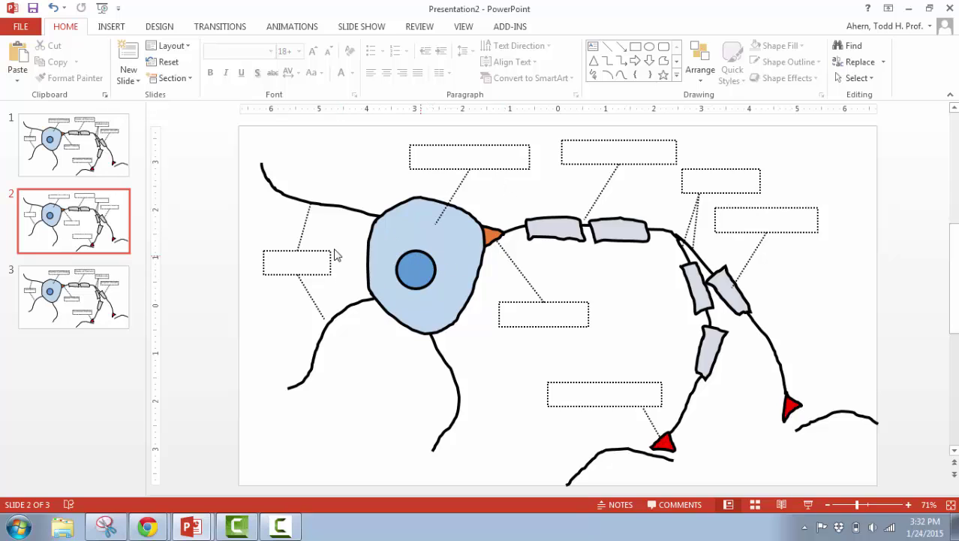
Step: On slide 3, delete the "Dendrite", "Soma (Cell Body)" and "Node of Ranvier" labels together with their pointers
{"action": "left_click", "coordinate": [81, 304]}
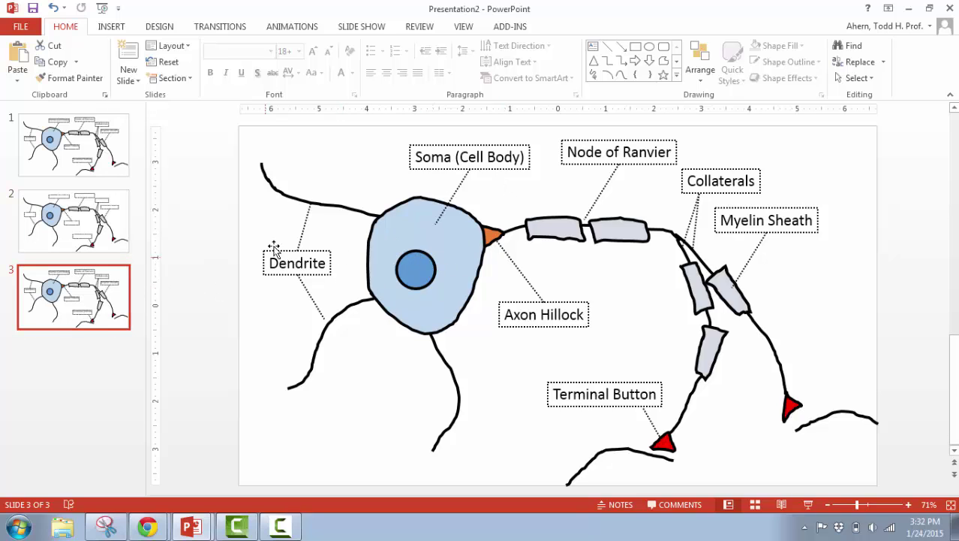
{"action": "left_click_drag", "start_coordinate": [215, 198], "coordinate": [380, 335]}
{"action": "key", "text": "Delete"}
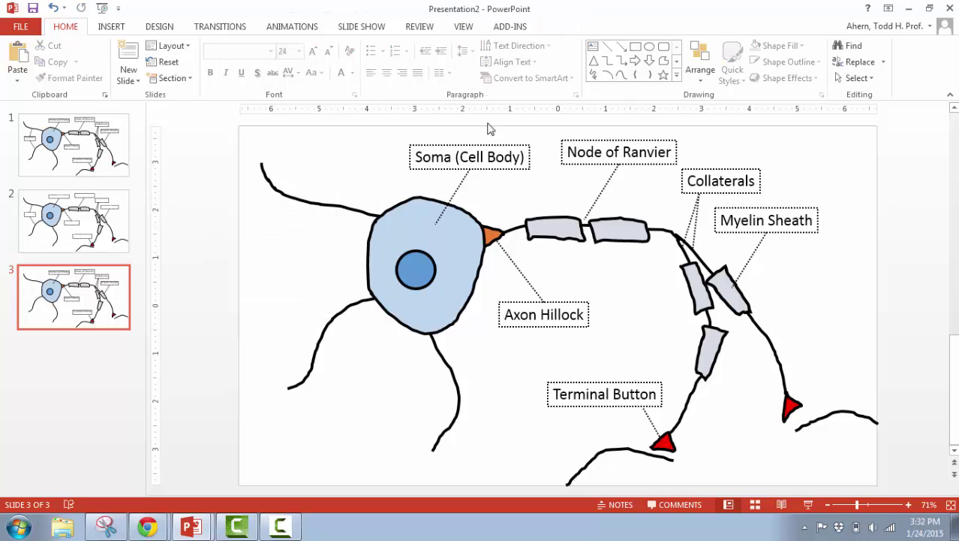
{"action": "left_click", "coordinate": [487, 143]}
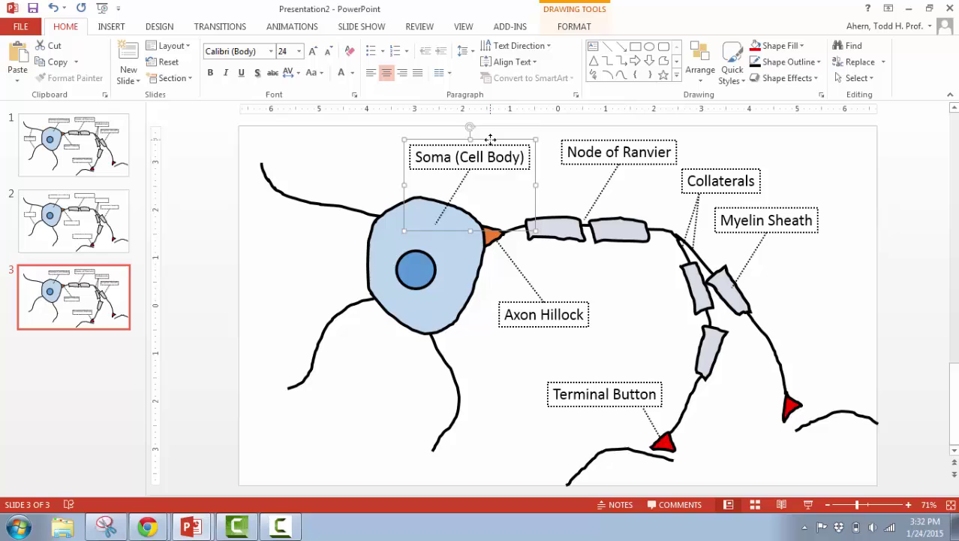
{"action": "key", "text": "Delete"}
{"action": "left_click", "coordinate": [607, 137]}
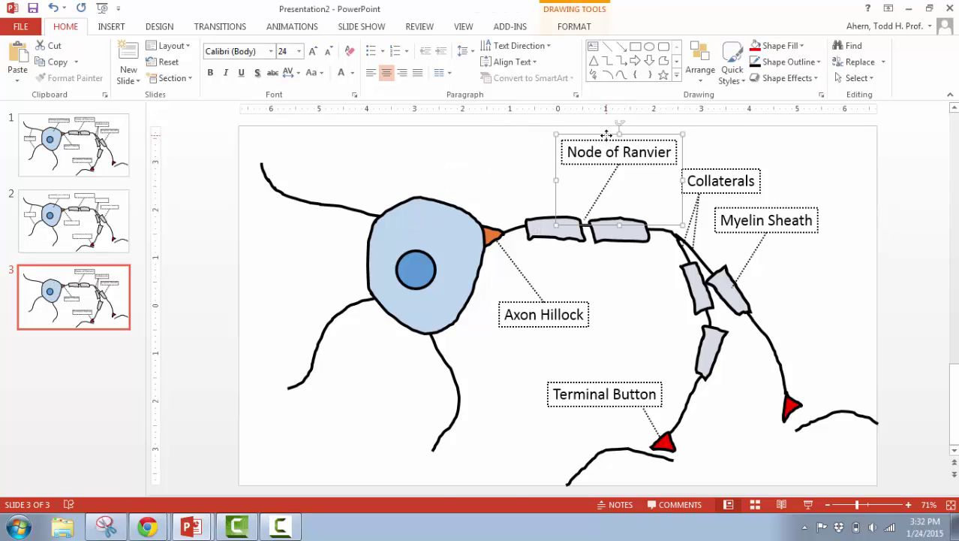
{"action": "key", "text": "Delete"}
Step: Delete the "Collaterals" label with both of its pointers and the "Axon Hillock" label with its pointer from slide 3
{"action": "left_click", "coordinate": [713, 167]}
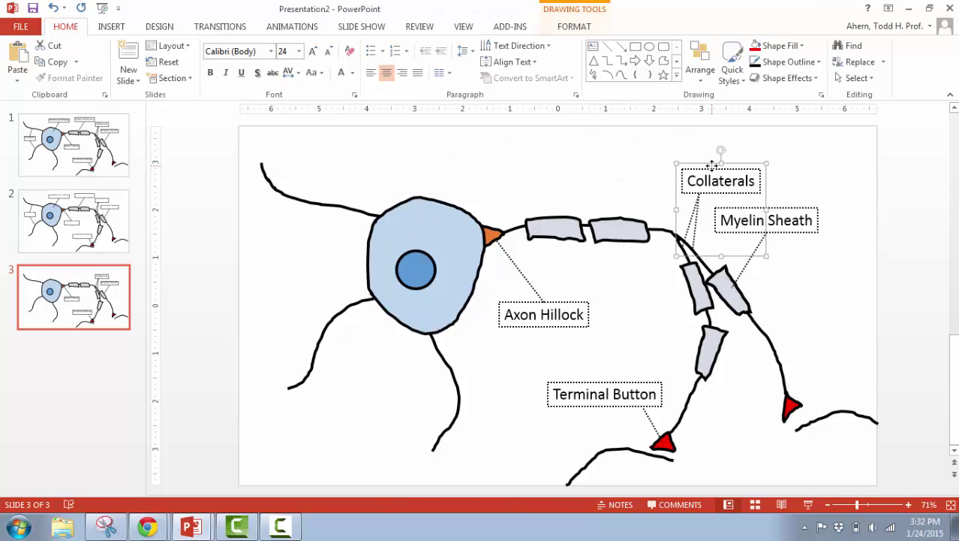
{"action": "key", "text": "Delete"}
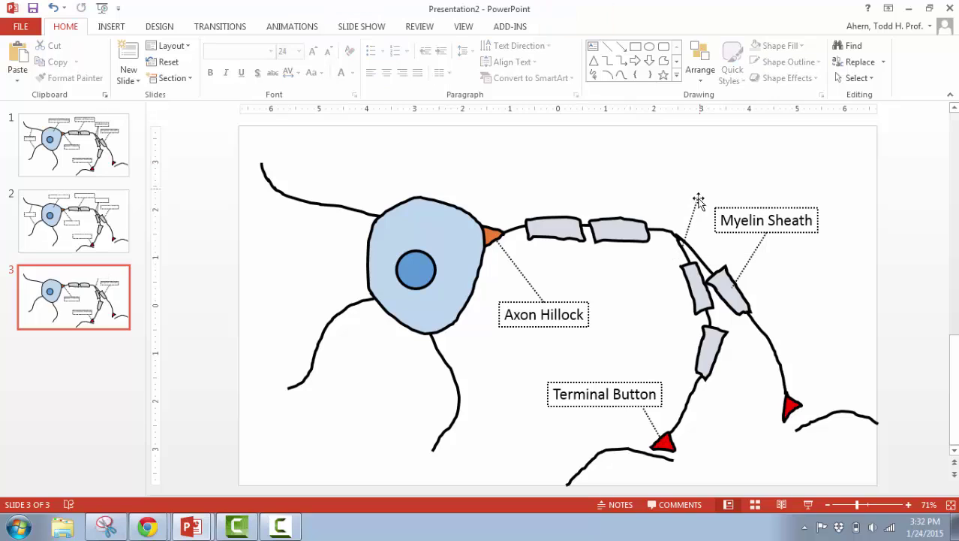
{"action": "left_click", "coordinate": [693, 202]}
{"action": "key", "text": "Delete"}
{"action": "left_click", "coordinate": [558, 327]}
{"action": "key", "text": "Delete"}
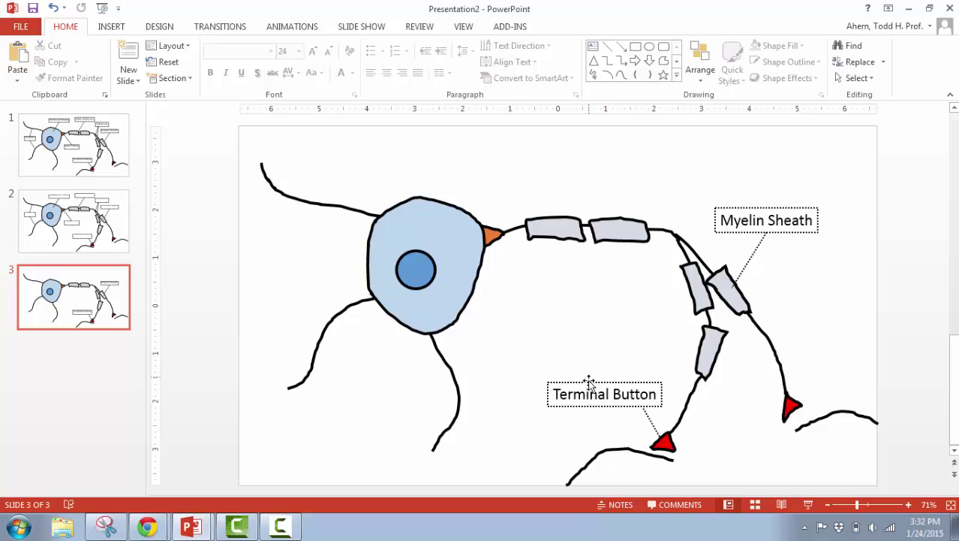
Step: Remove the remaining "Terminal Button" and "Myelin Sheath" labels and their pointers from slide 3
{"action": "left_click", "coordinate": [588, 386]}
{"action": "key", "text": "Delete"}
{"action": "left_click", "coordinate": [589, 383]}
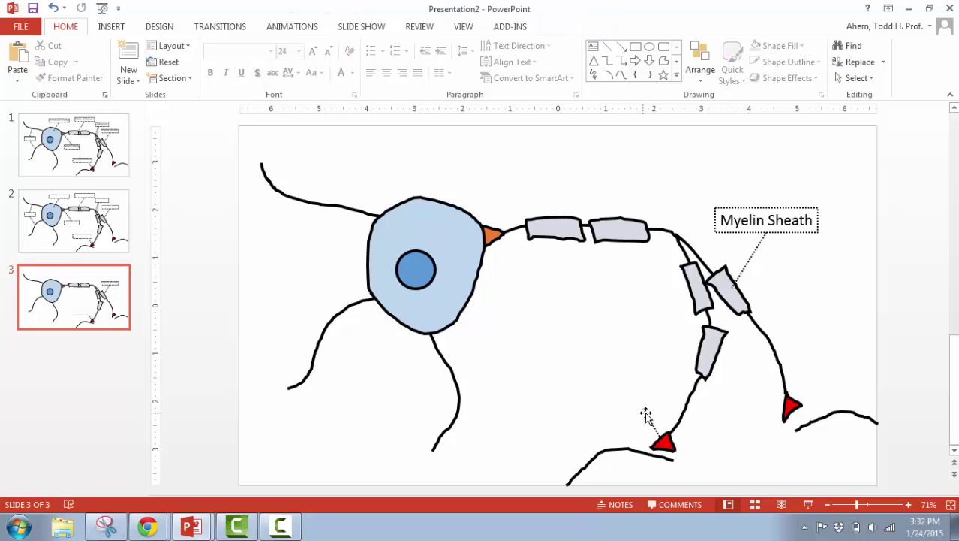
{"action": "left_click", "coordinate": [646, 413]}
{"action": "key", "text": "Delete"}
{"action": "left_click", "coordinate": [815, 211]}
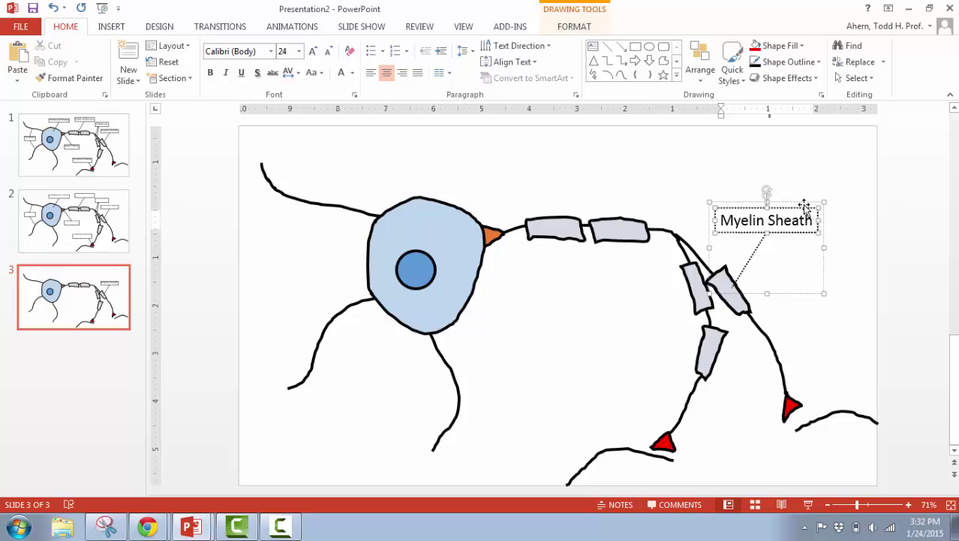
{"action": "left_click", "coordinate": [803, 205]}
{"action": "key", "text": "Delete"}
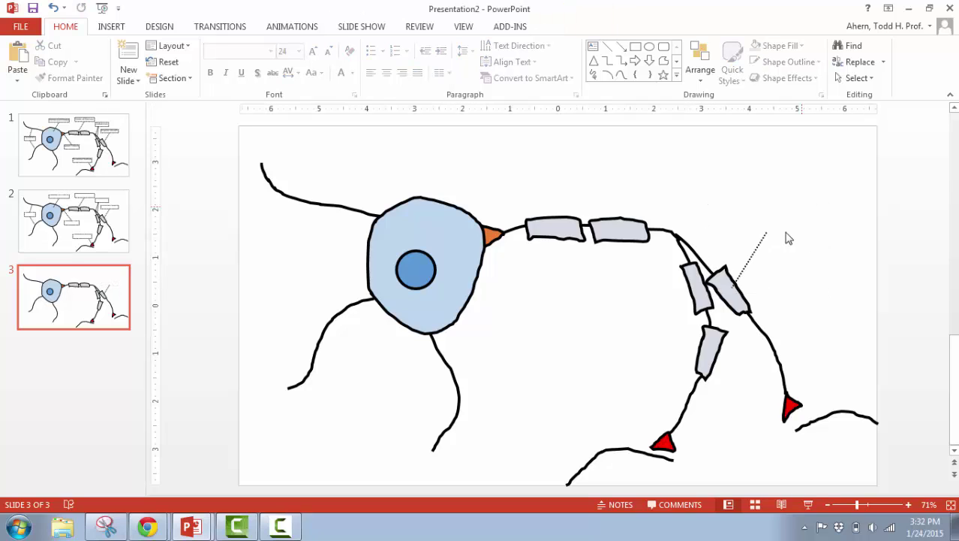
{"action": "key", "text": "Delete"}
Step: Compare the three slide versions: the labelled diagram, the one with blank label boxes, and the unlabelled one
{"action": "left_click", "coordinate": [58, 220]}
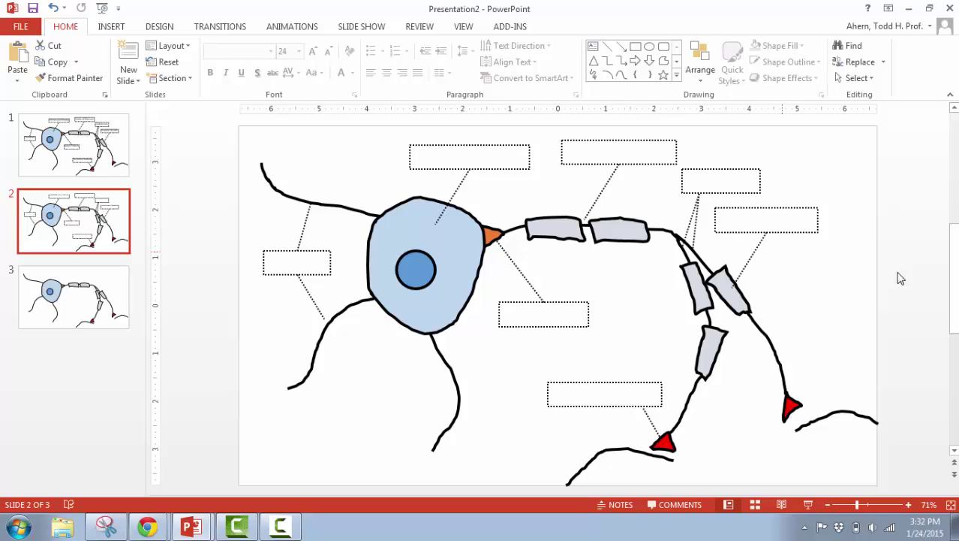
{"action": "left_click", "coordinate": [919, 289]}
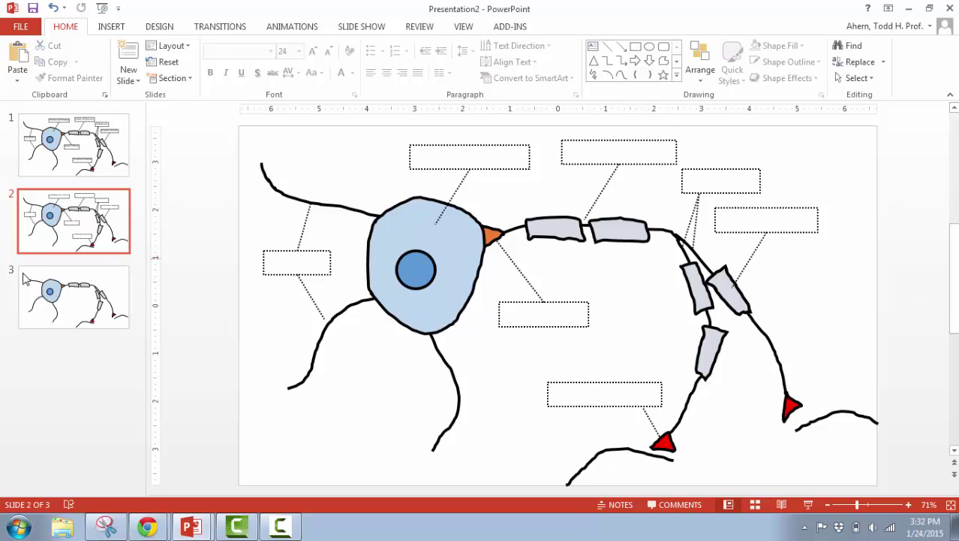
{"action": "left_click", "coordinate": [83, 143]}
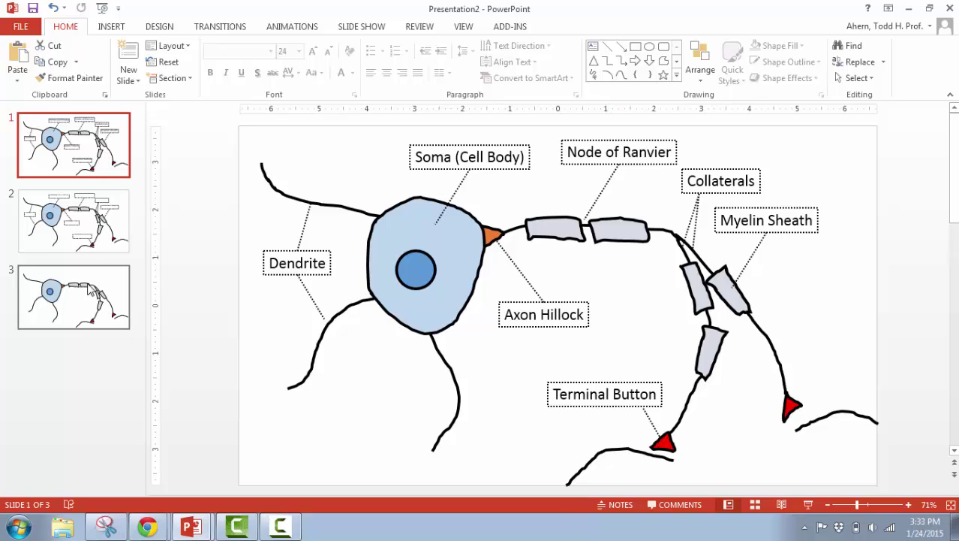
{"action": "left_click", "coordinate": [84, 246]}
{"action": "left_click", "coordinate": [83, 289]}
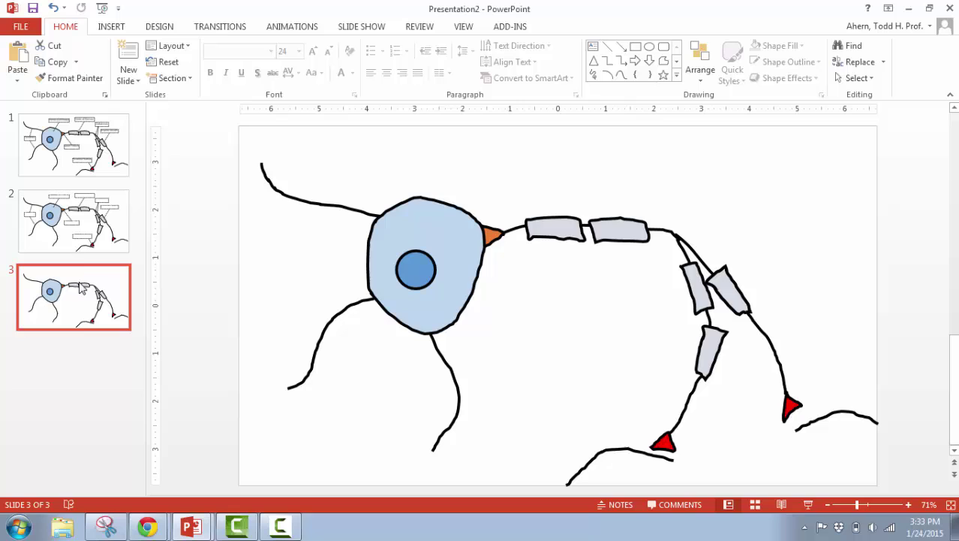
{"action": "left_click", "coordinate": [79, 218]}
{"action": "left_click", "coordinate": [81, 293]}
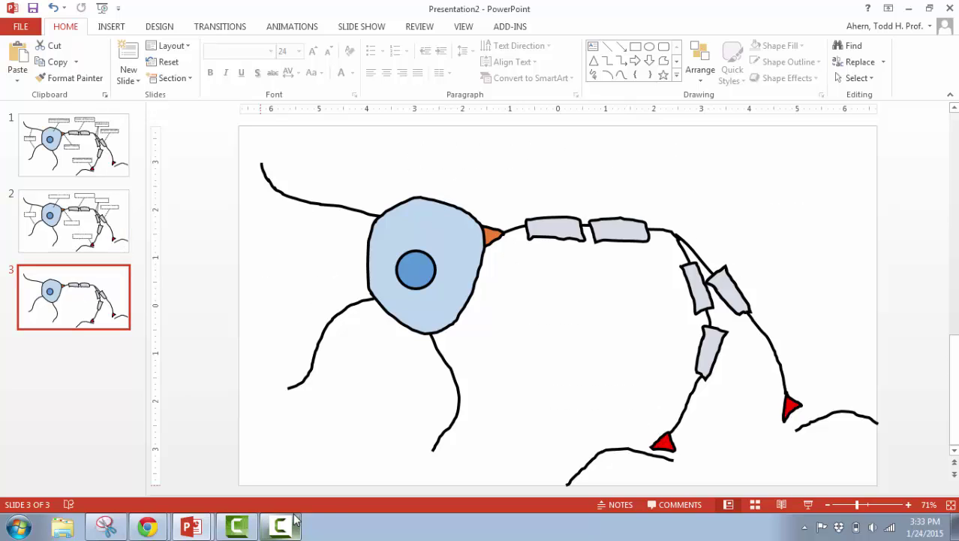